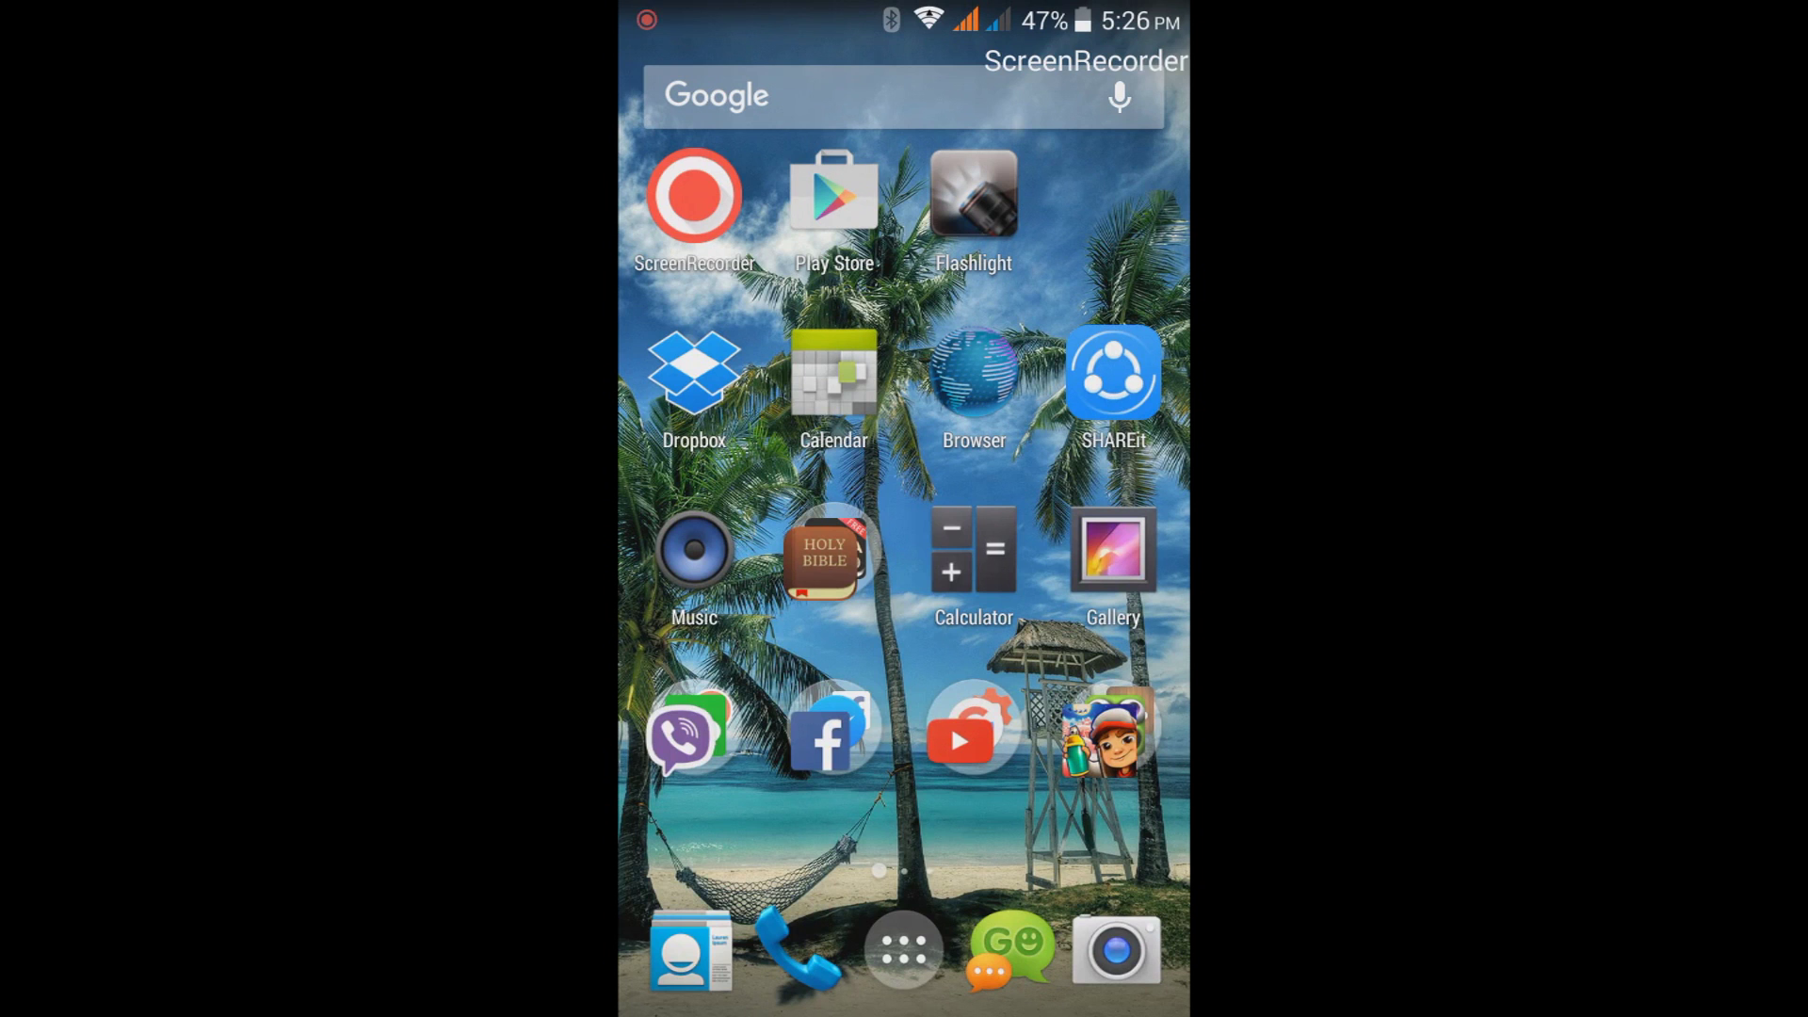
- Search Google Play for 'applock' and open the AppLock by DoMobile Lab details page
{"action": "left_click", "coordinate": [833, 198]}
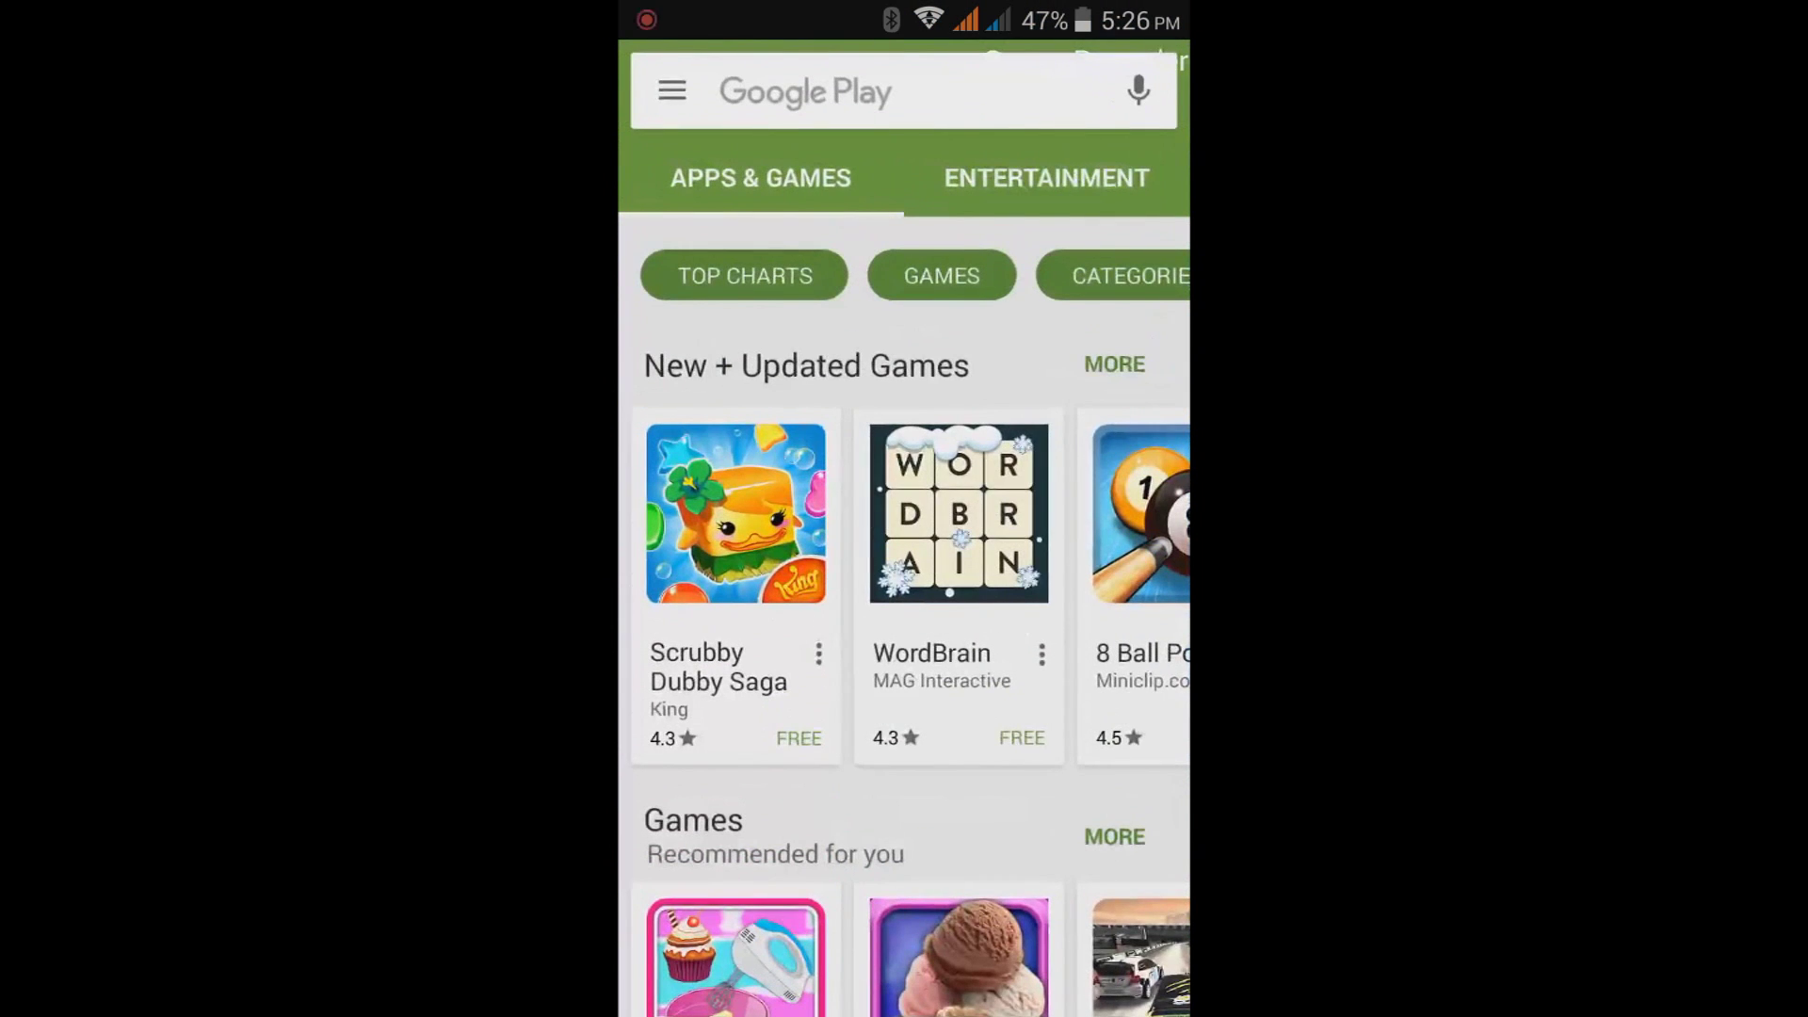
{"action": "left_click", "coordinate": [960, 101]}
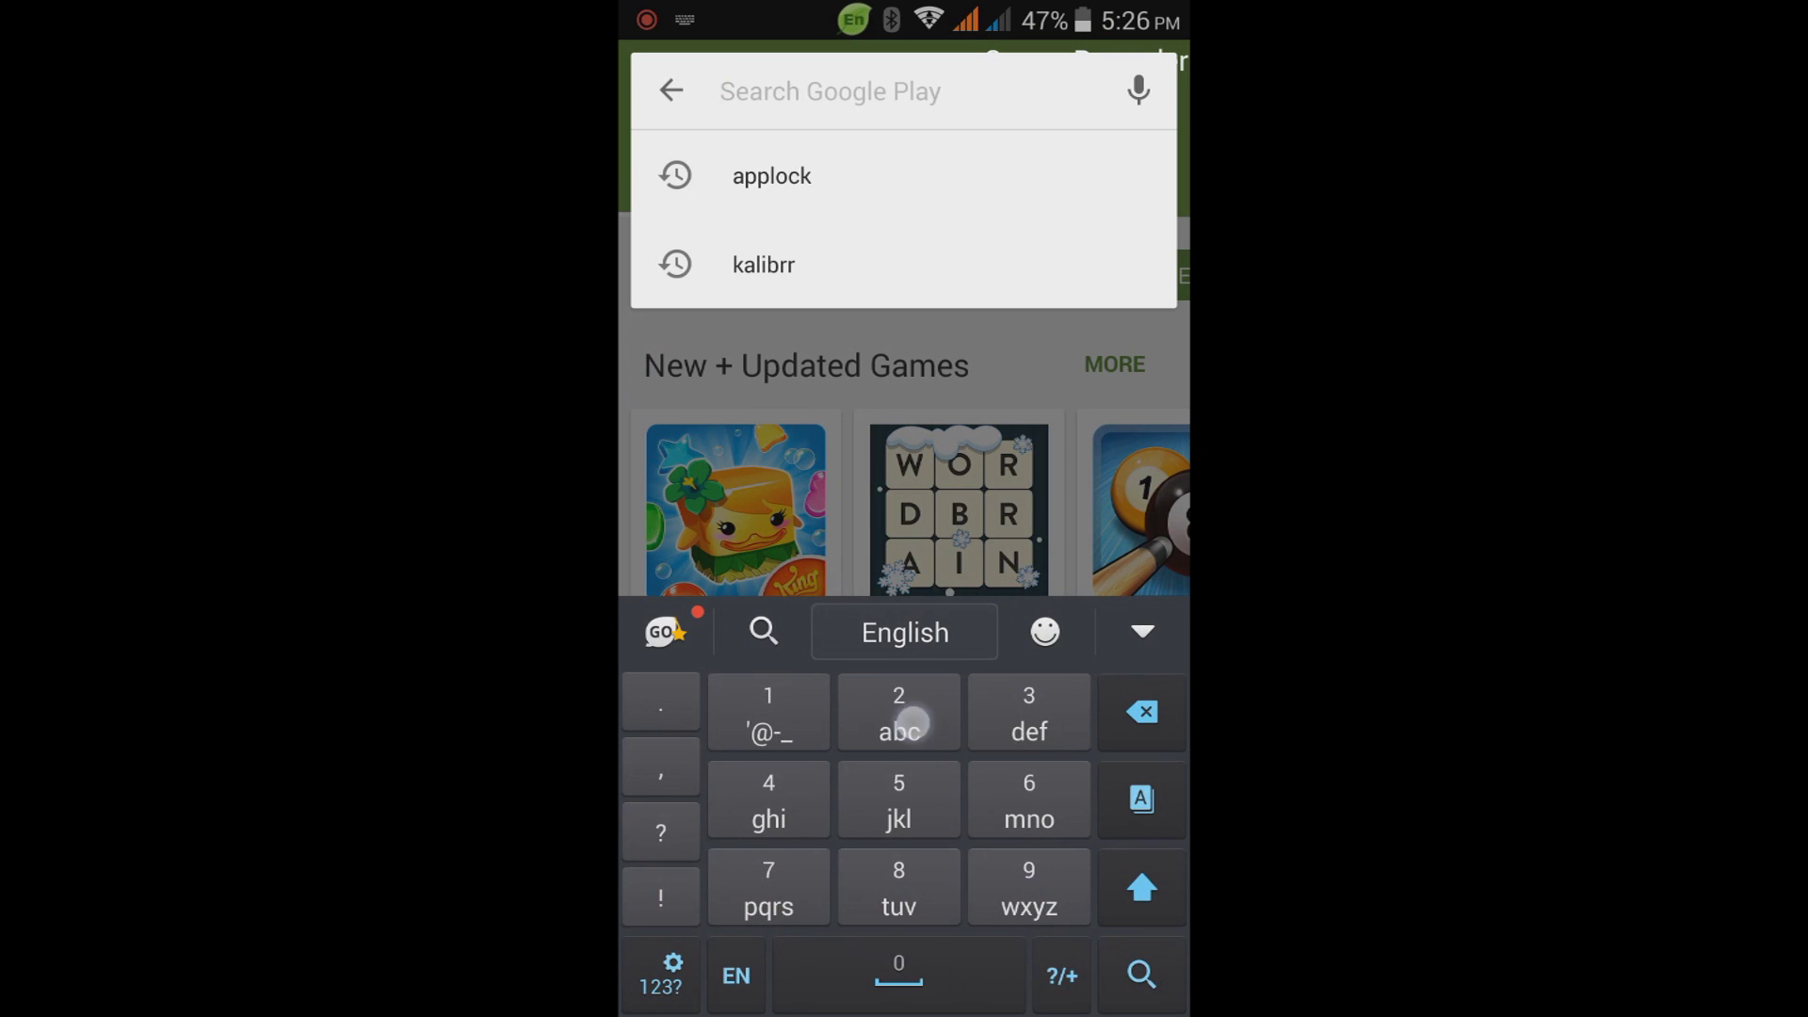
{"action": "type", "text": "aq"}
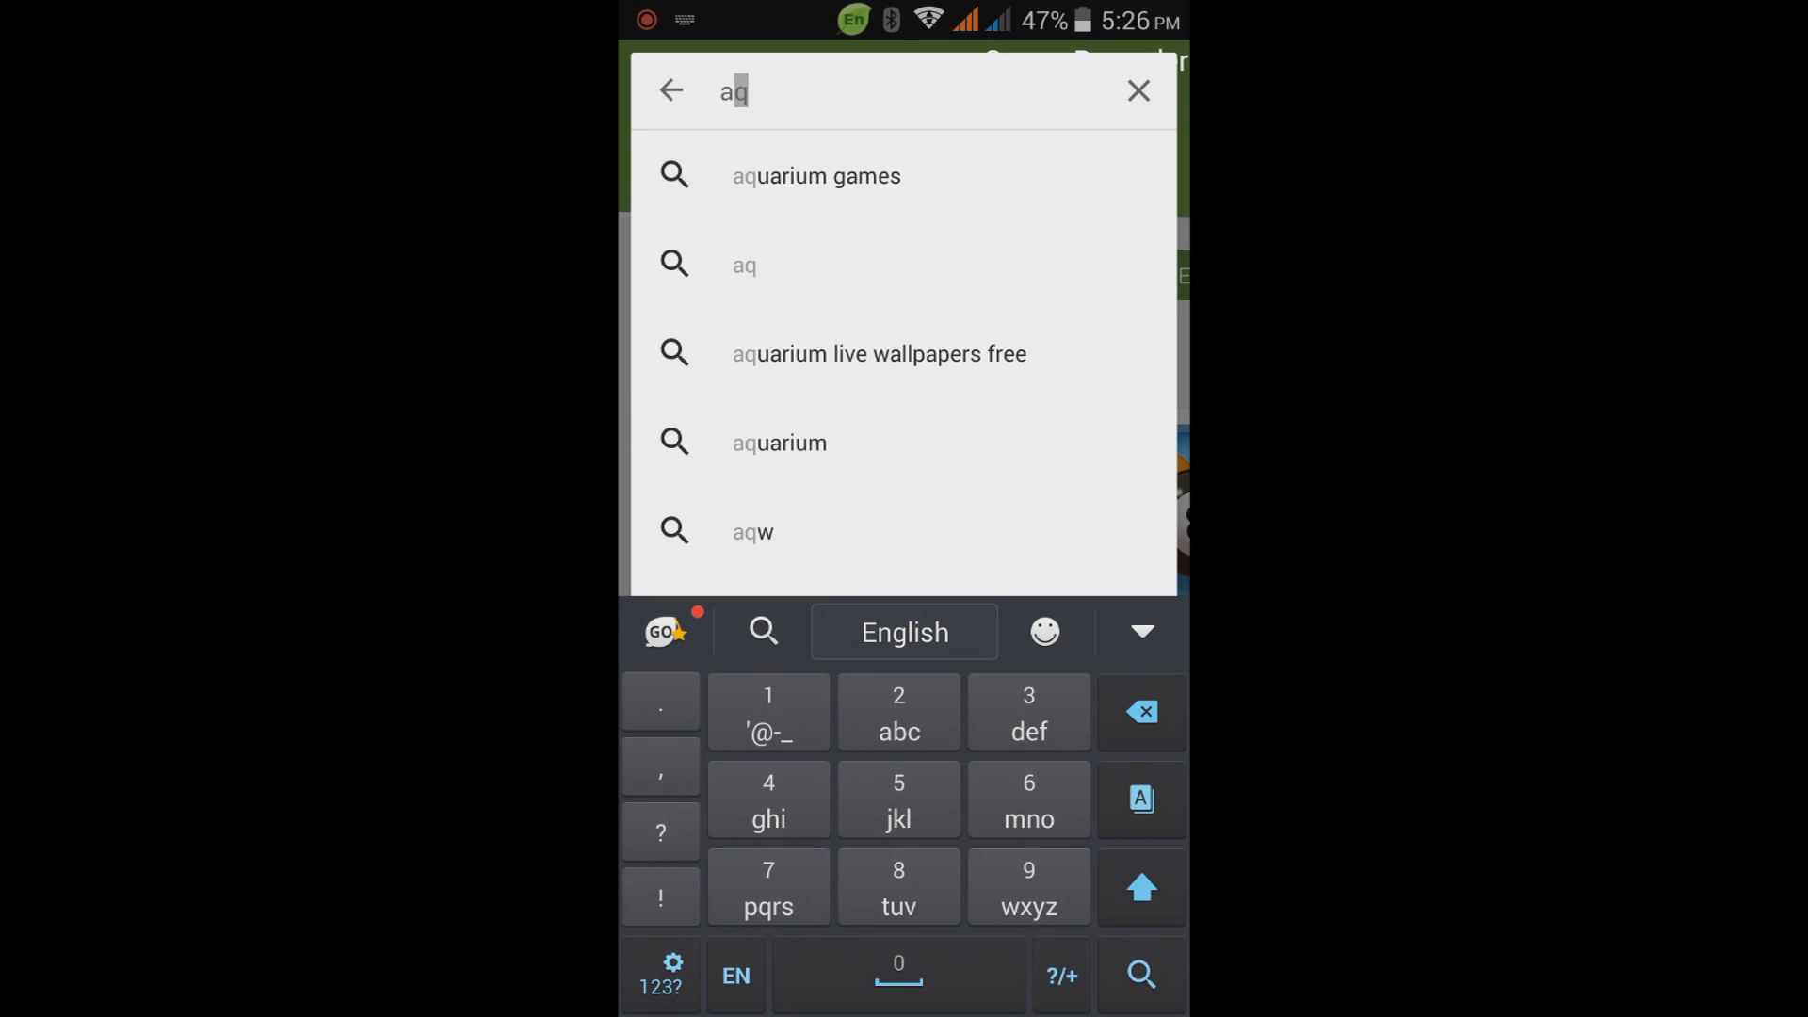
{"action": "key", "text": "BackSpace"}
{"action": "type", "text": "p"}
{"action": "left_click", "coordinate": [771, 177]}
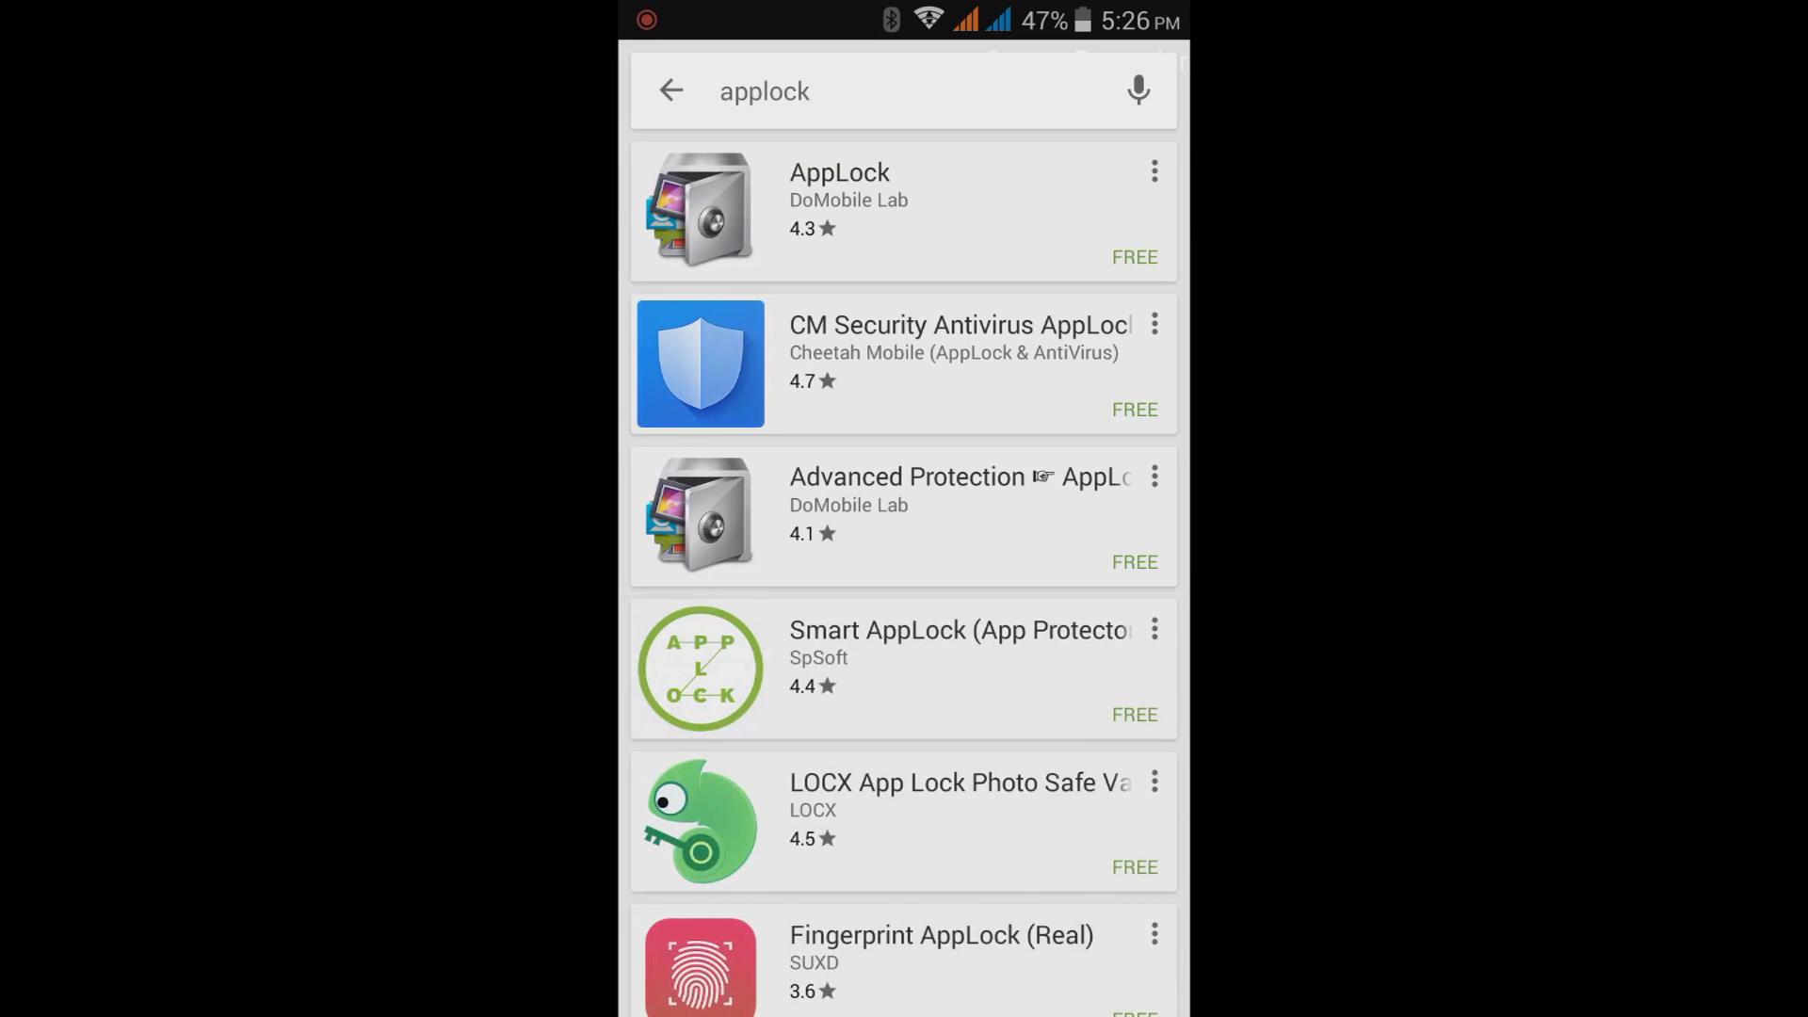
{"action": "left_click", "coordinate": [713, 230]}
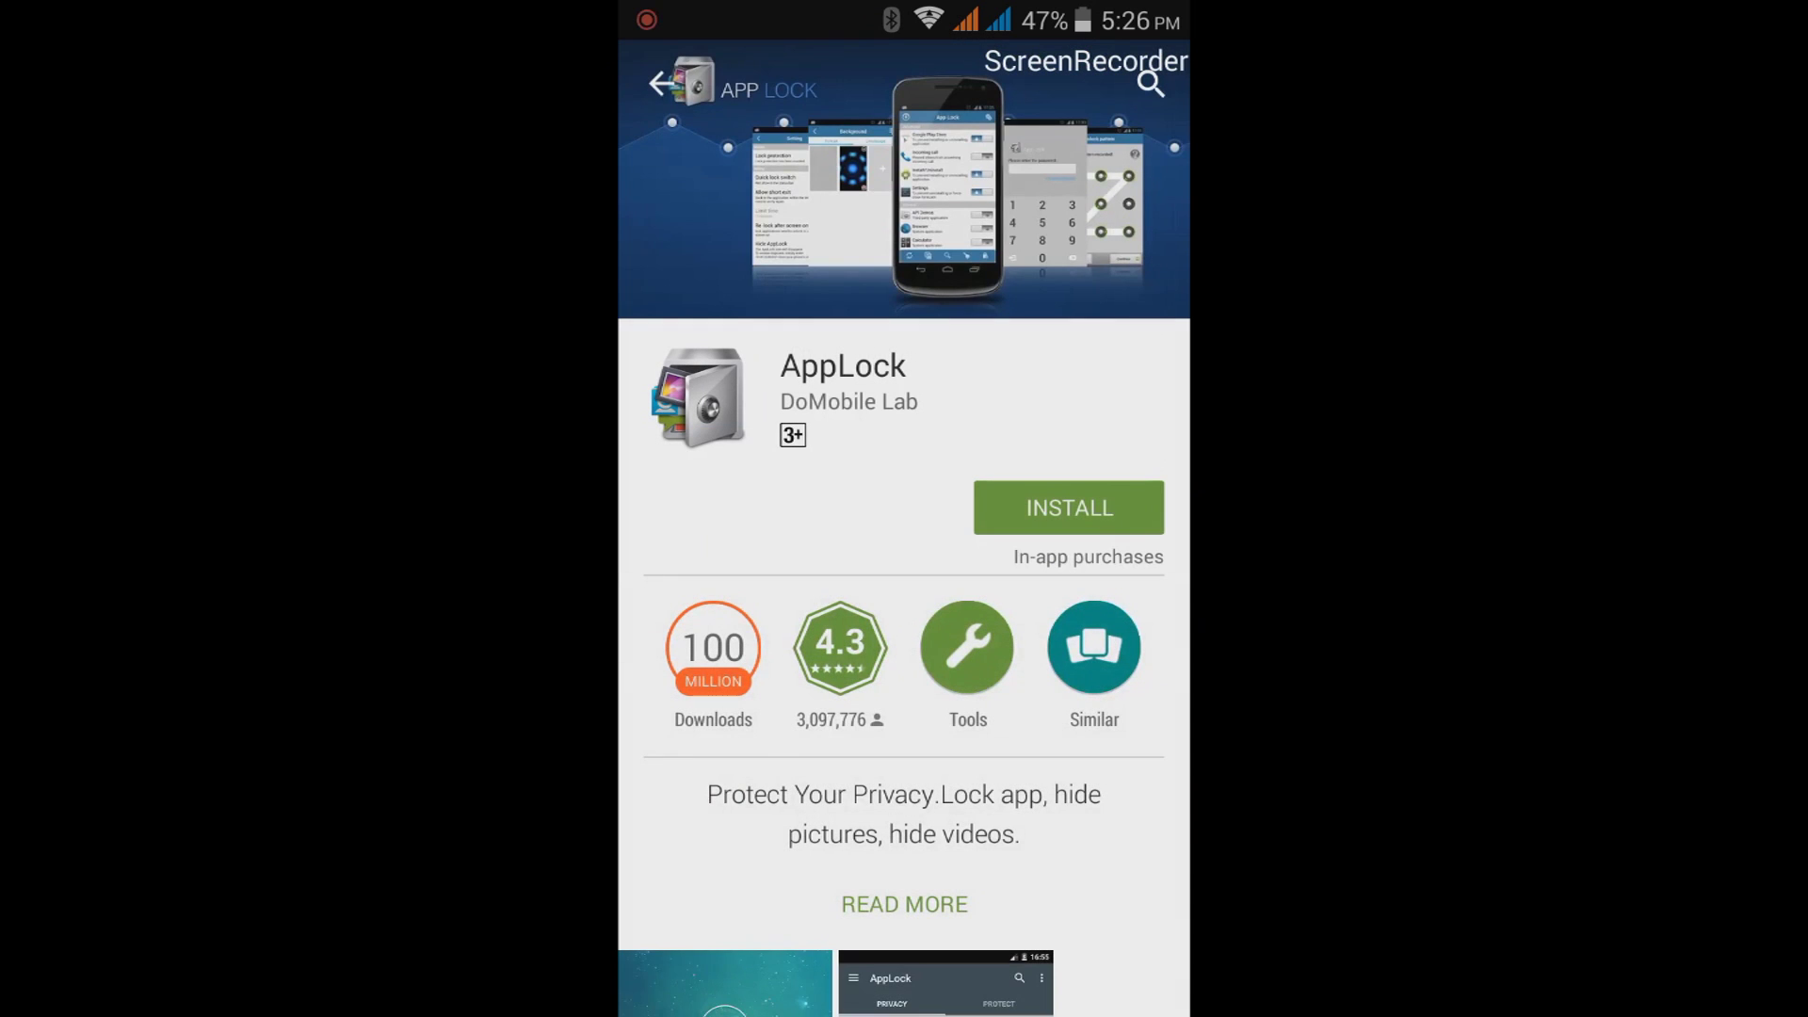
- Install AppLock, accept its permissions, and dismiss the App Locker recommendation on first launch
{"action": "left_click", "coordinate": [1068, 508]}
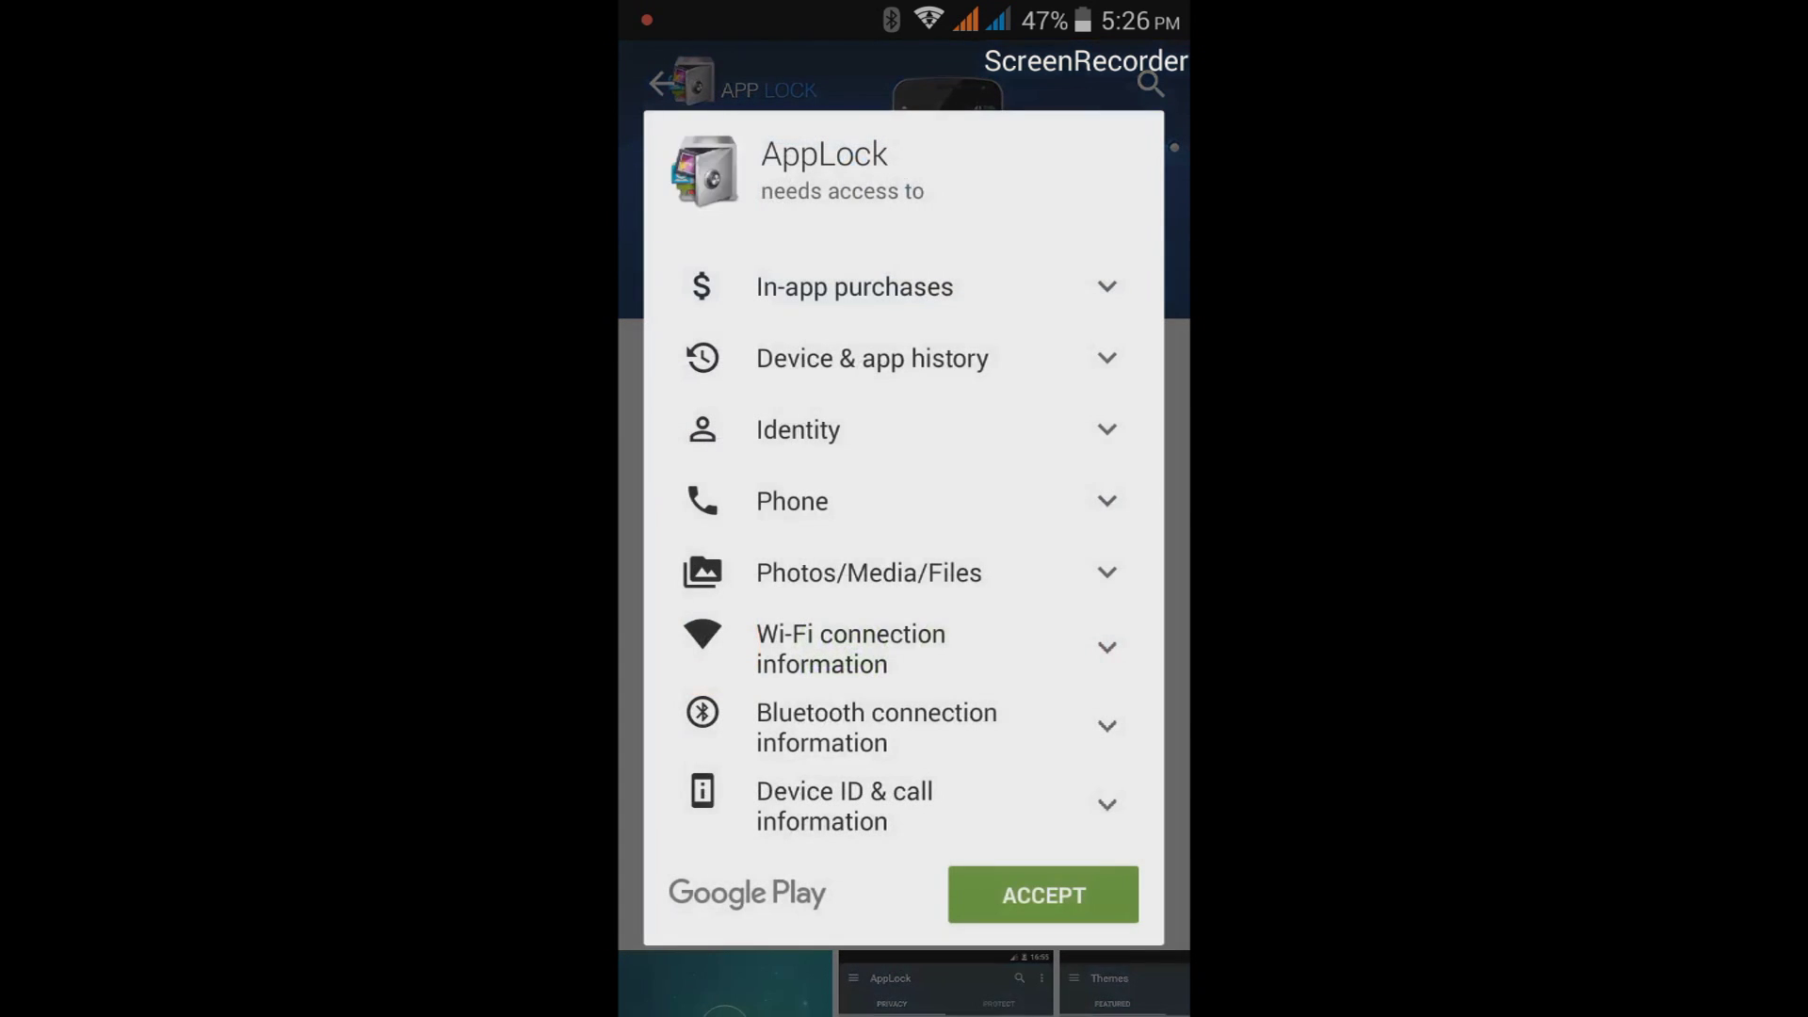
{"action": "left_click", "coordinate": [1042, 894]}
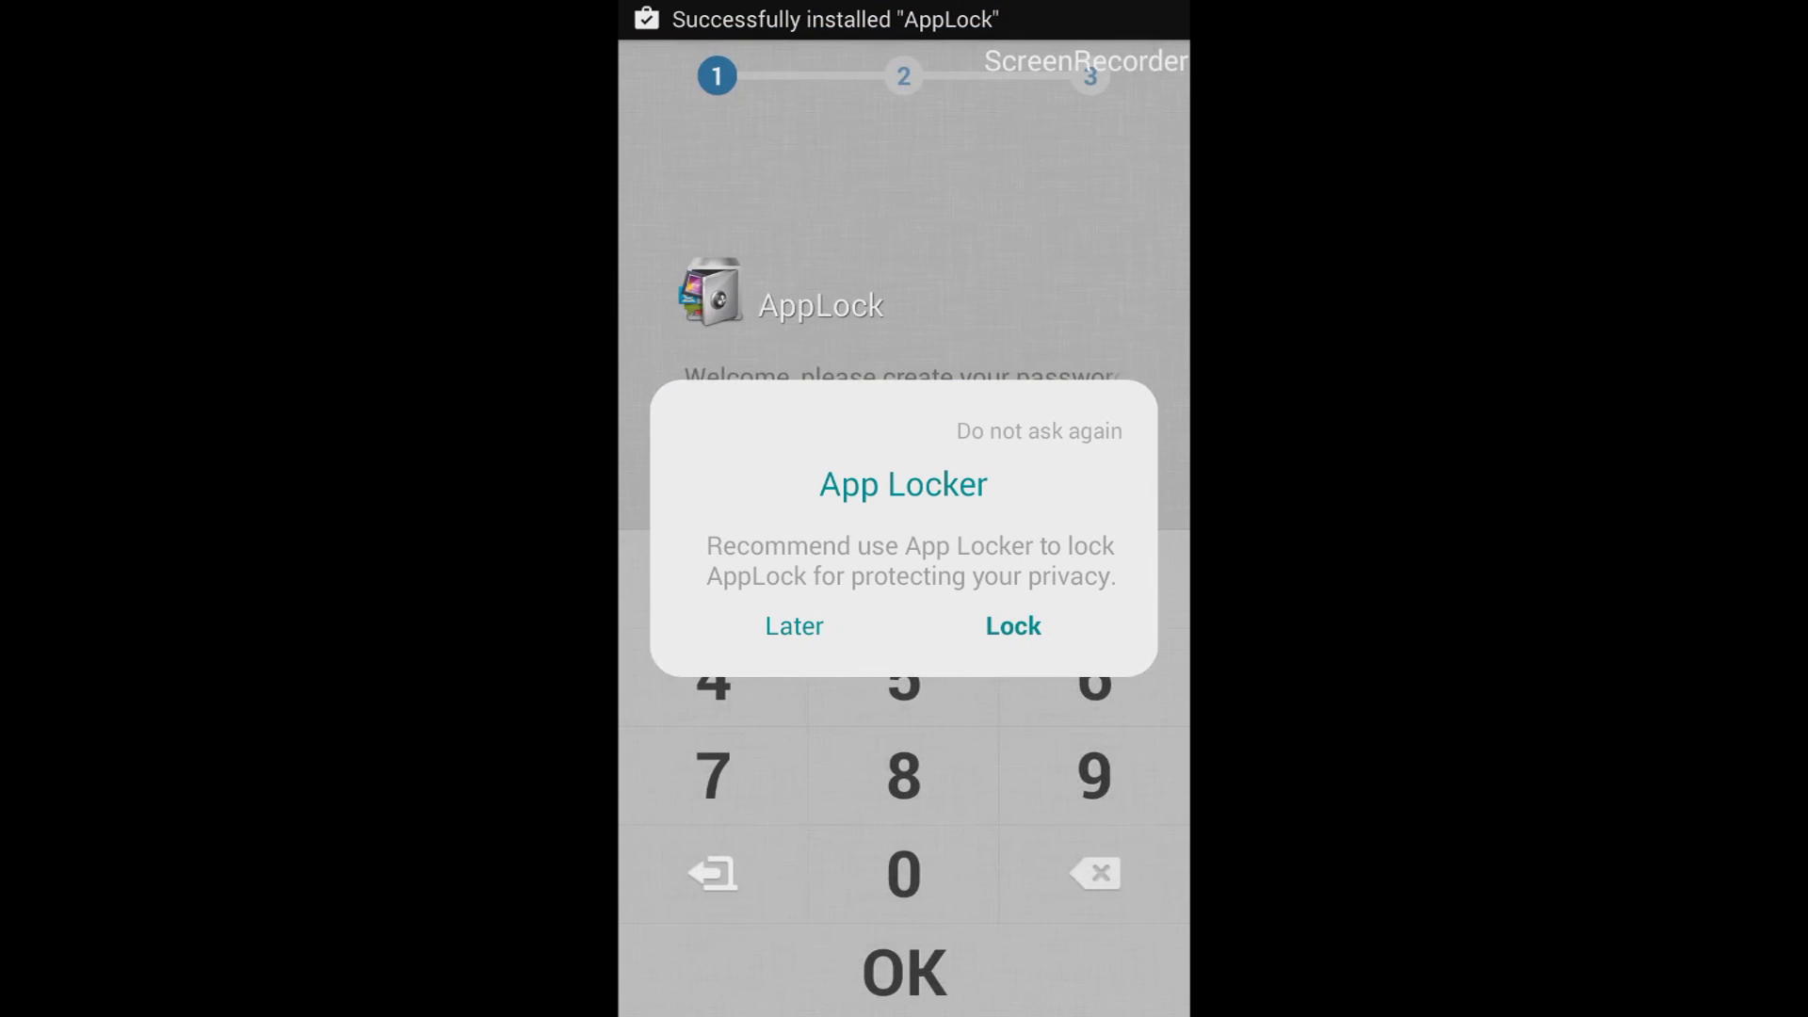
{"action": "key", "text": "Escape"}
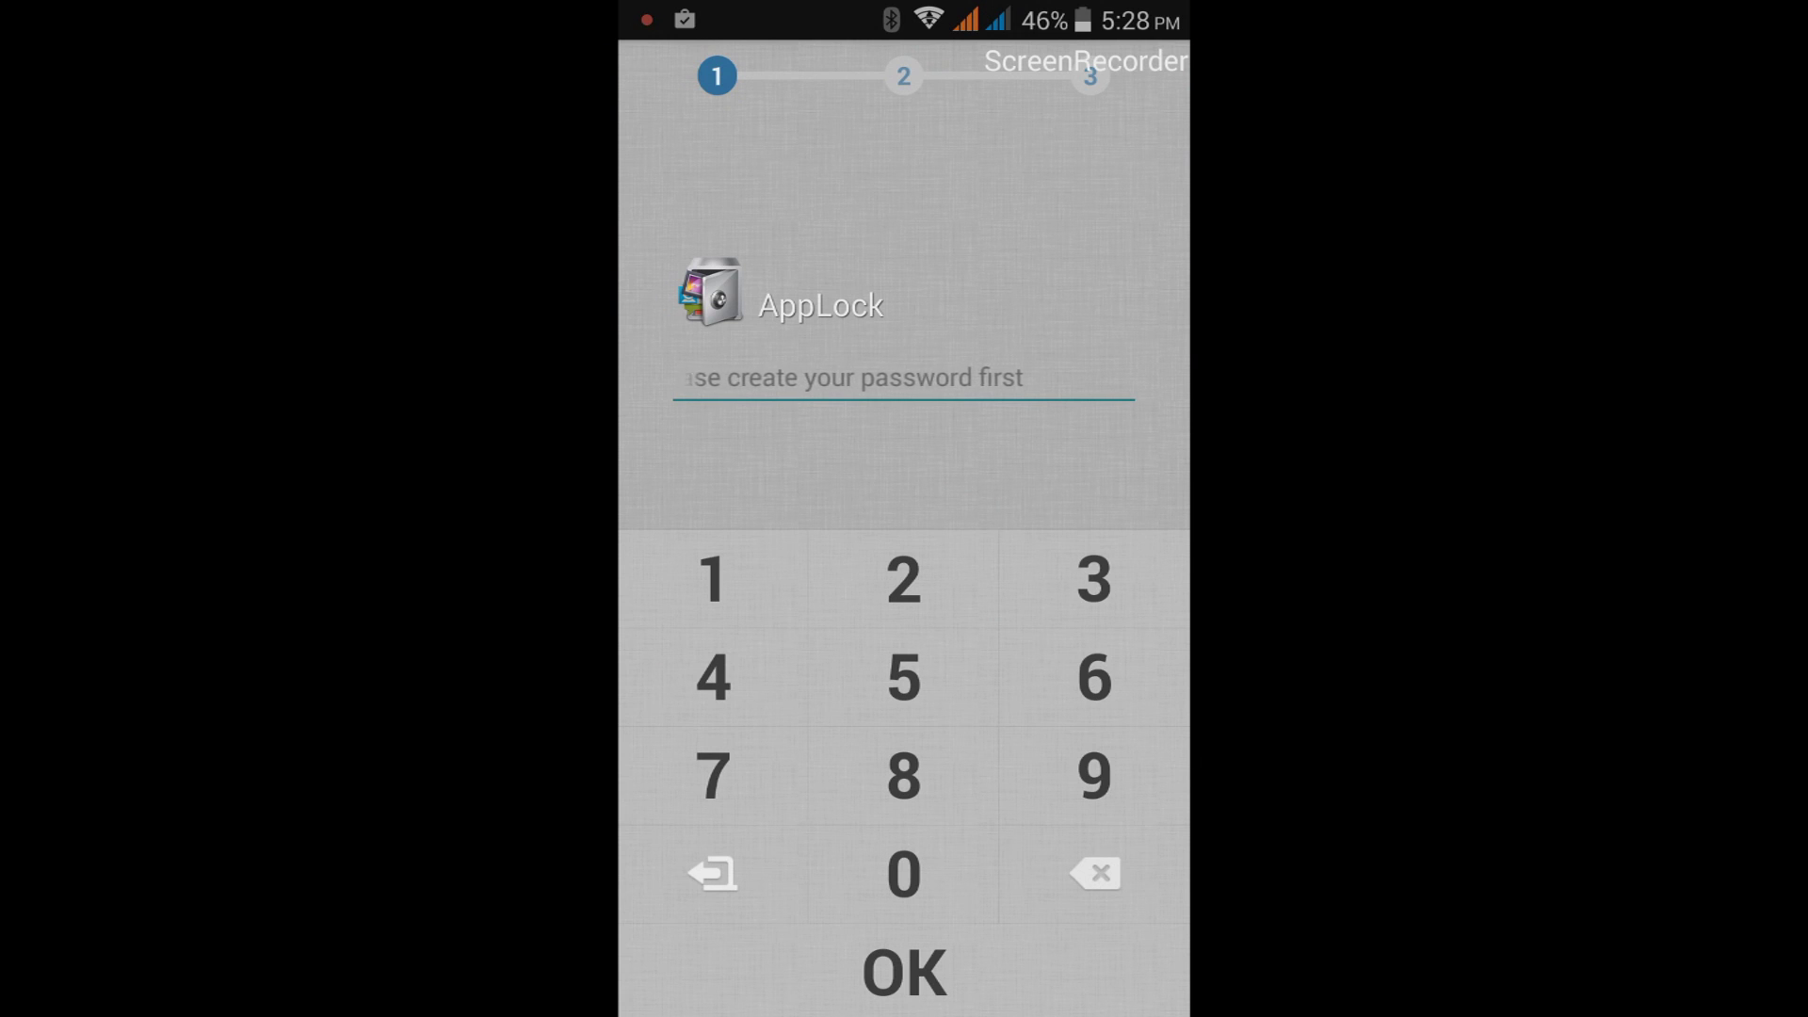
- Create a five-digit AppLock passcode and confirm it by entering it again
{"action": "left_click", "coordinate": [713, 579]}
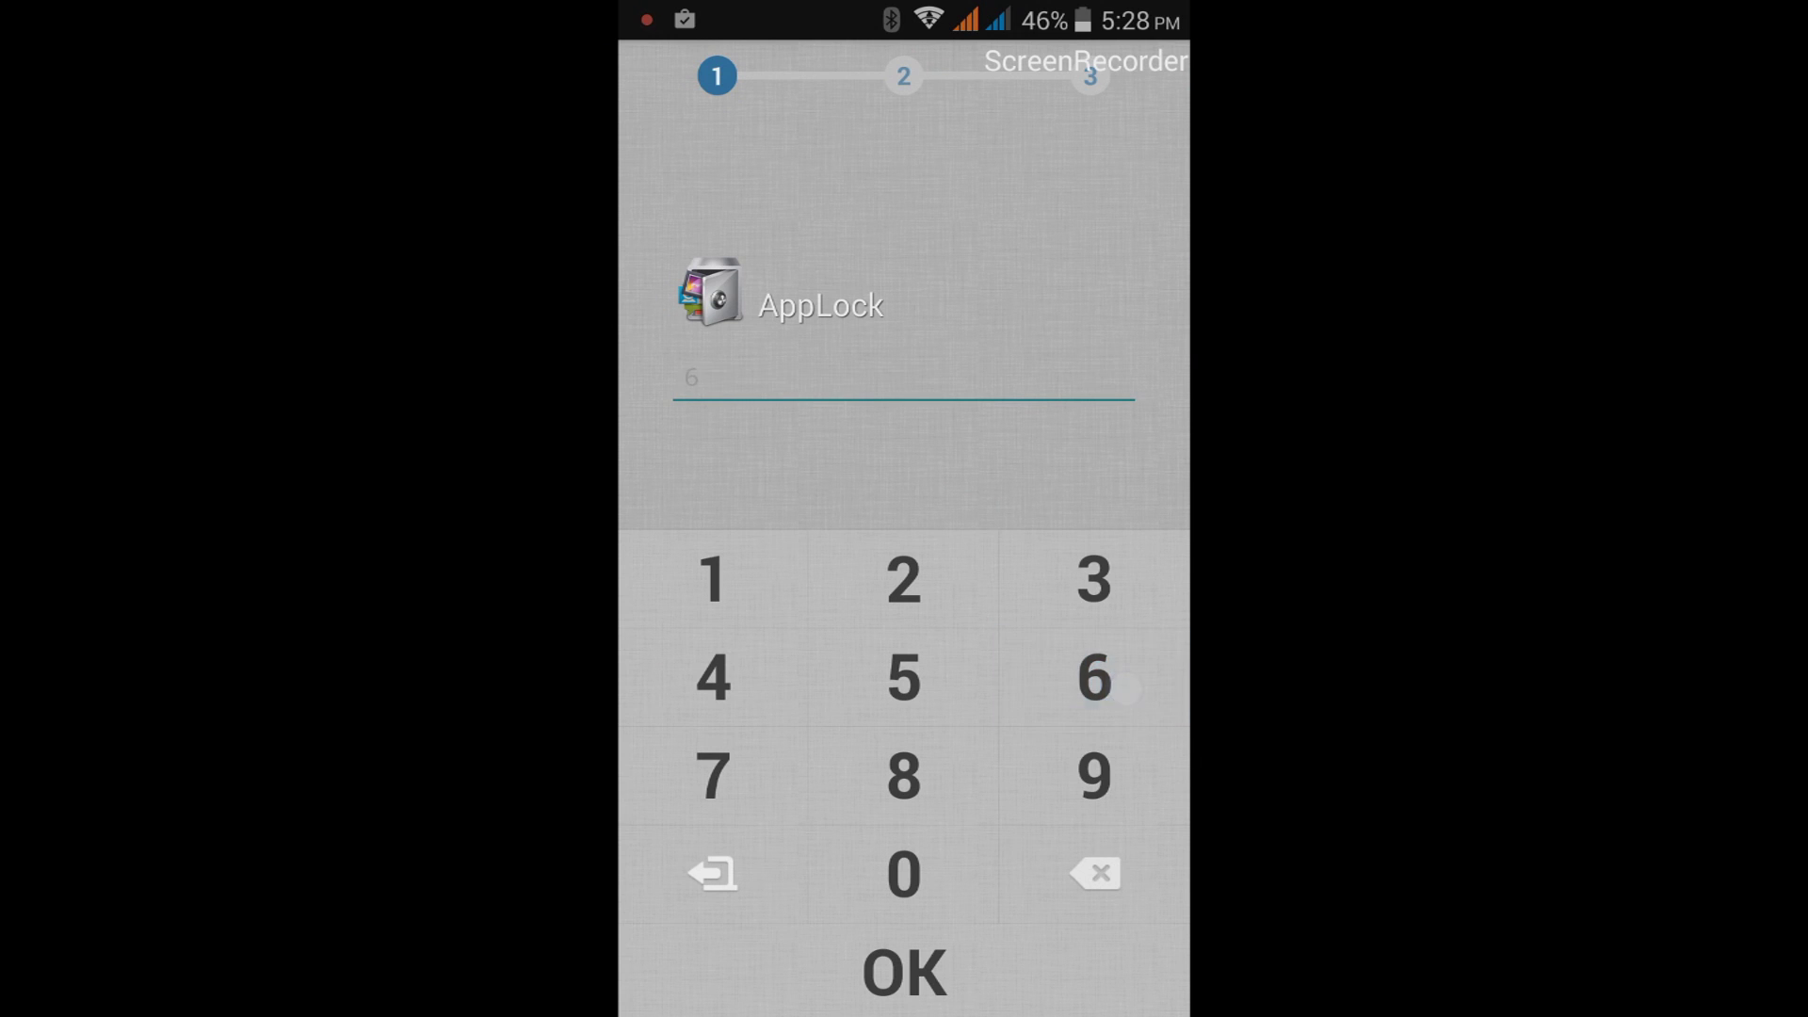
{"action": "left_click", "coordinate": [747, 678]}
{"action": "left_click", "coordinate": [927, 587]}
{"action": "left_click", "coordinate": [904, 676]}
{"action": "left_click", "coordinate": [764, 780]}
{"action": "left_click", "coordinate": [904, 972]}
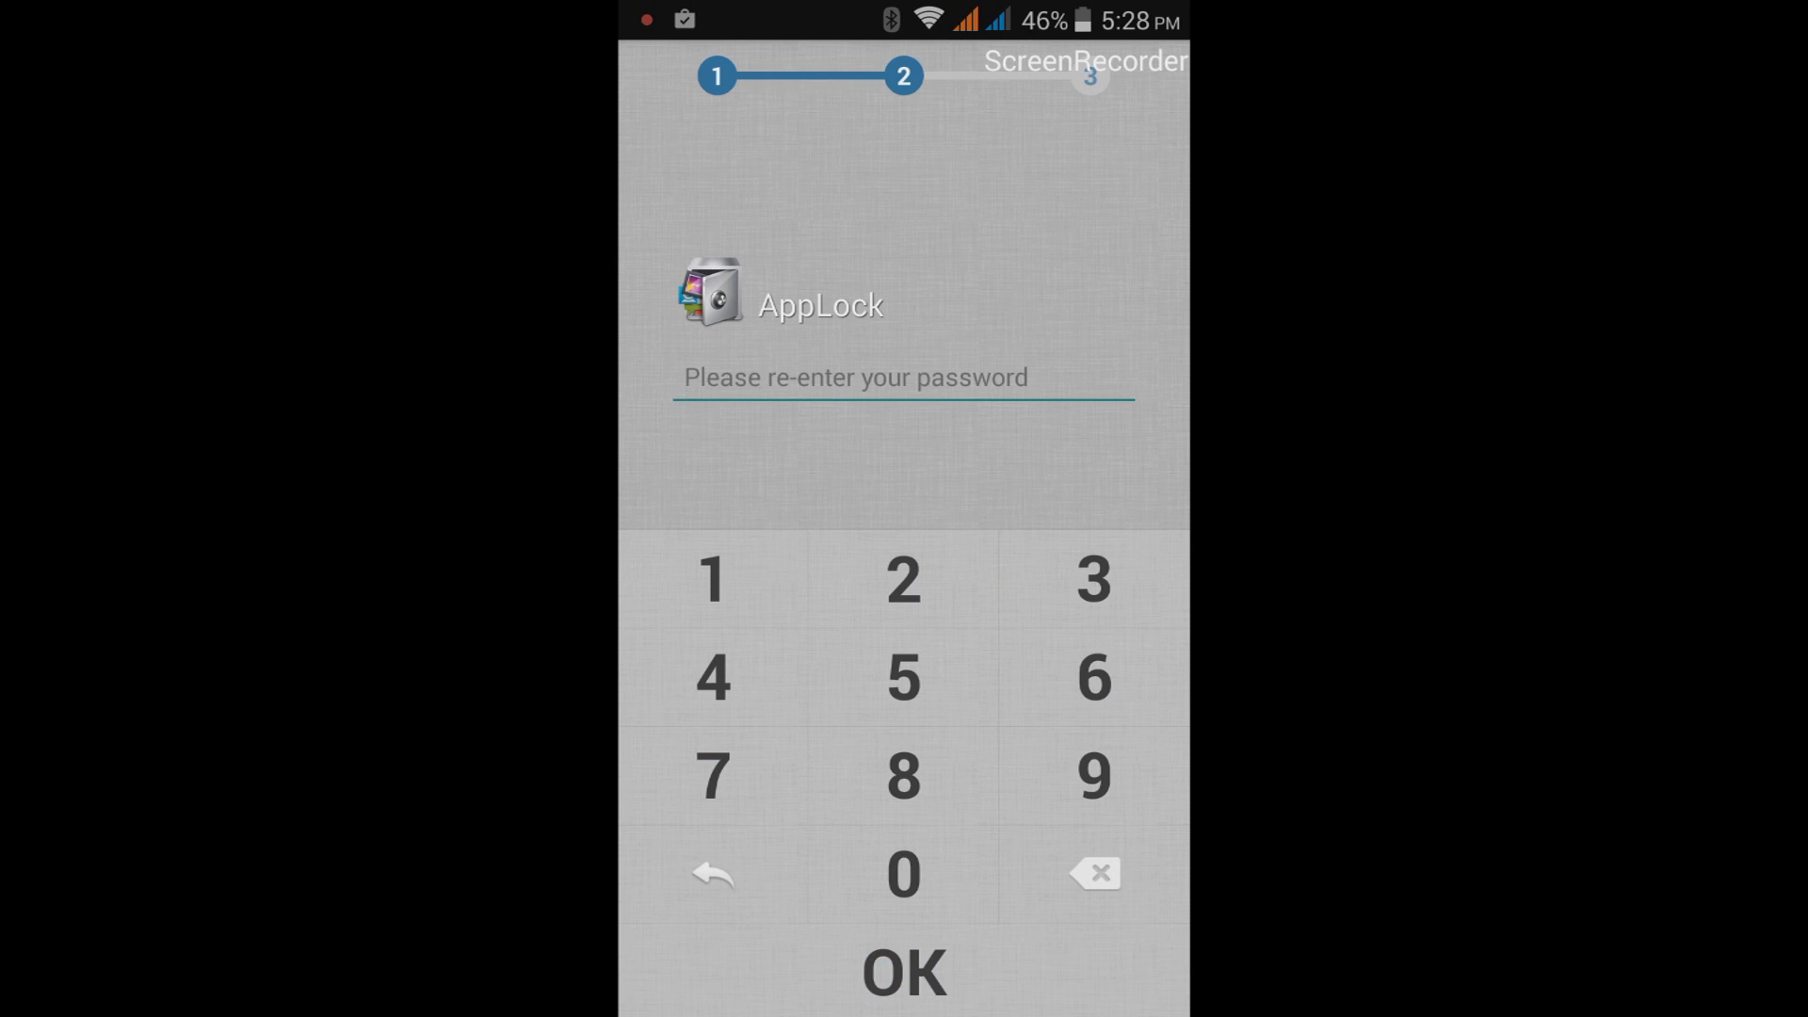
{"action": "left_click", "coordinate": [1122, 678]}
{"action": "left_click", "coordinate": [750, 687]}
{"action": "left_click", "coordinate": [904, 579]}
{"action": "left_click", "coordinate": [955, 698]}
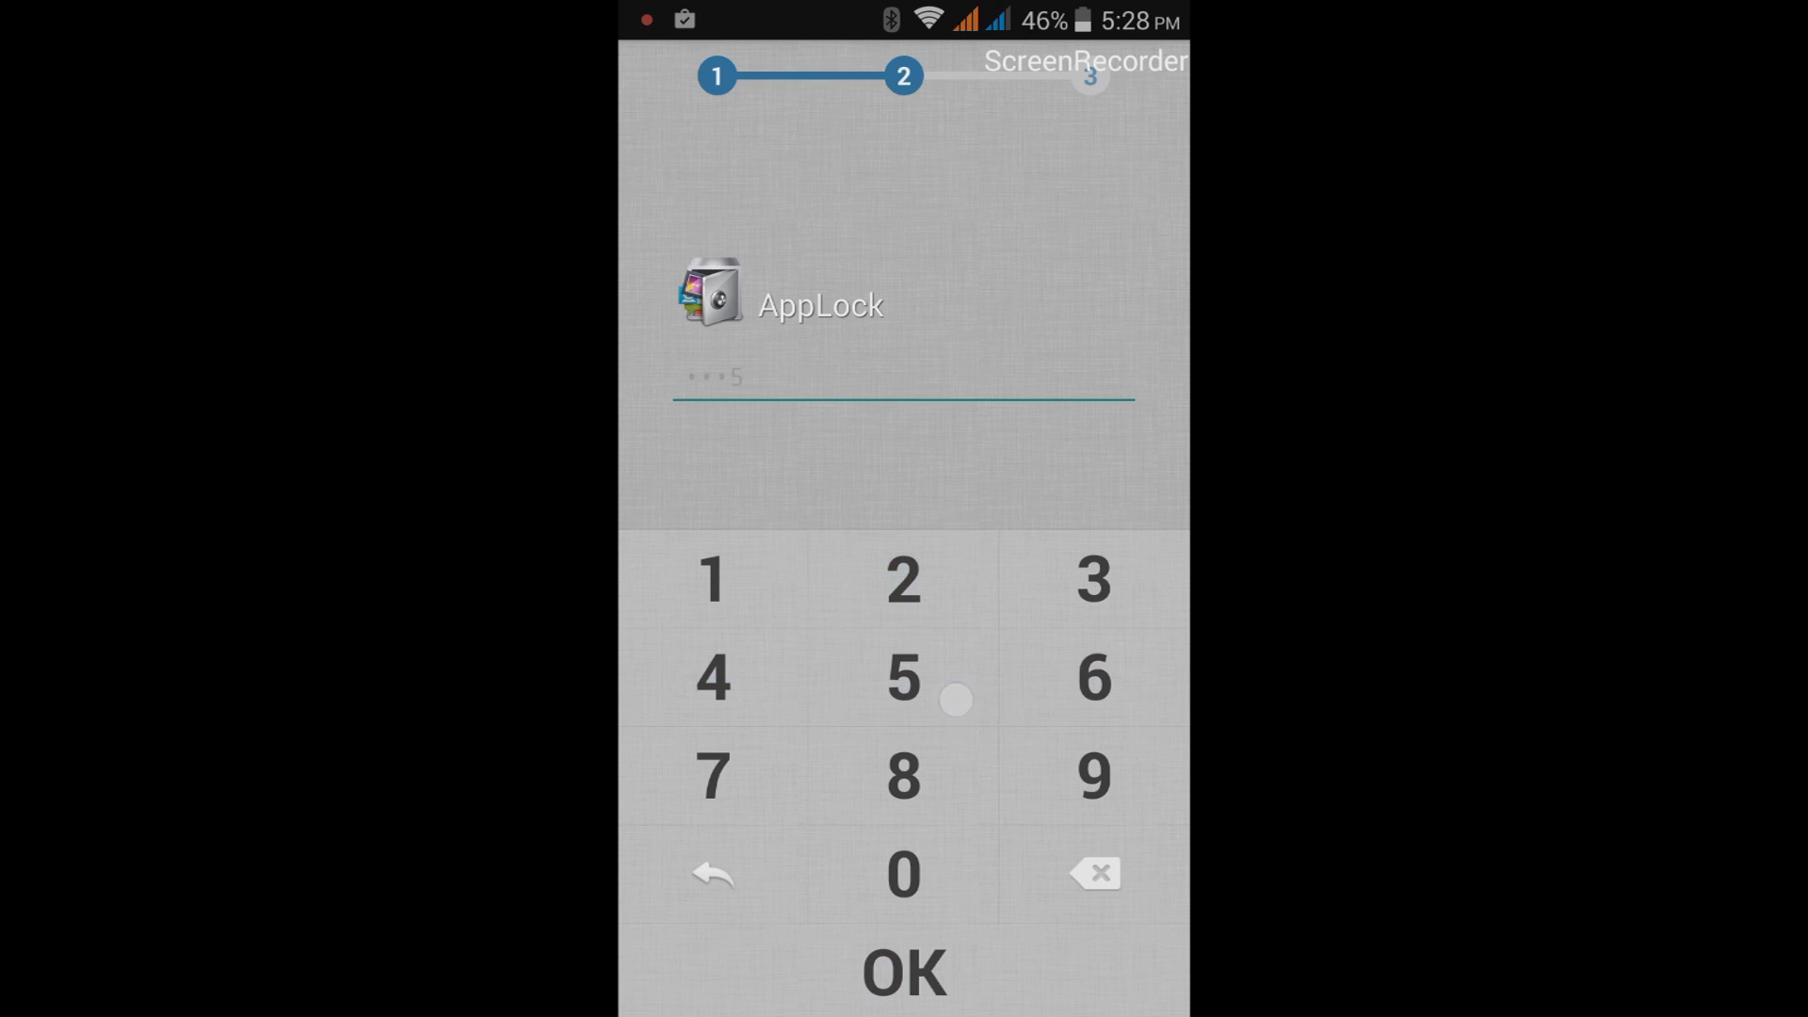
{"action": "left_click", "coordinate": [754, 771]}
{"action": "left_click", "coordinate": [904, 971]}
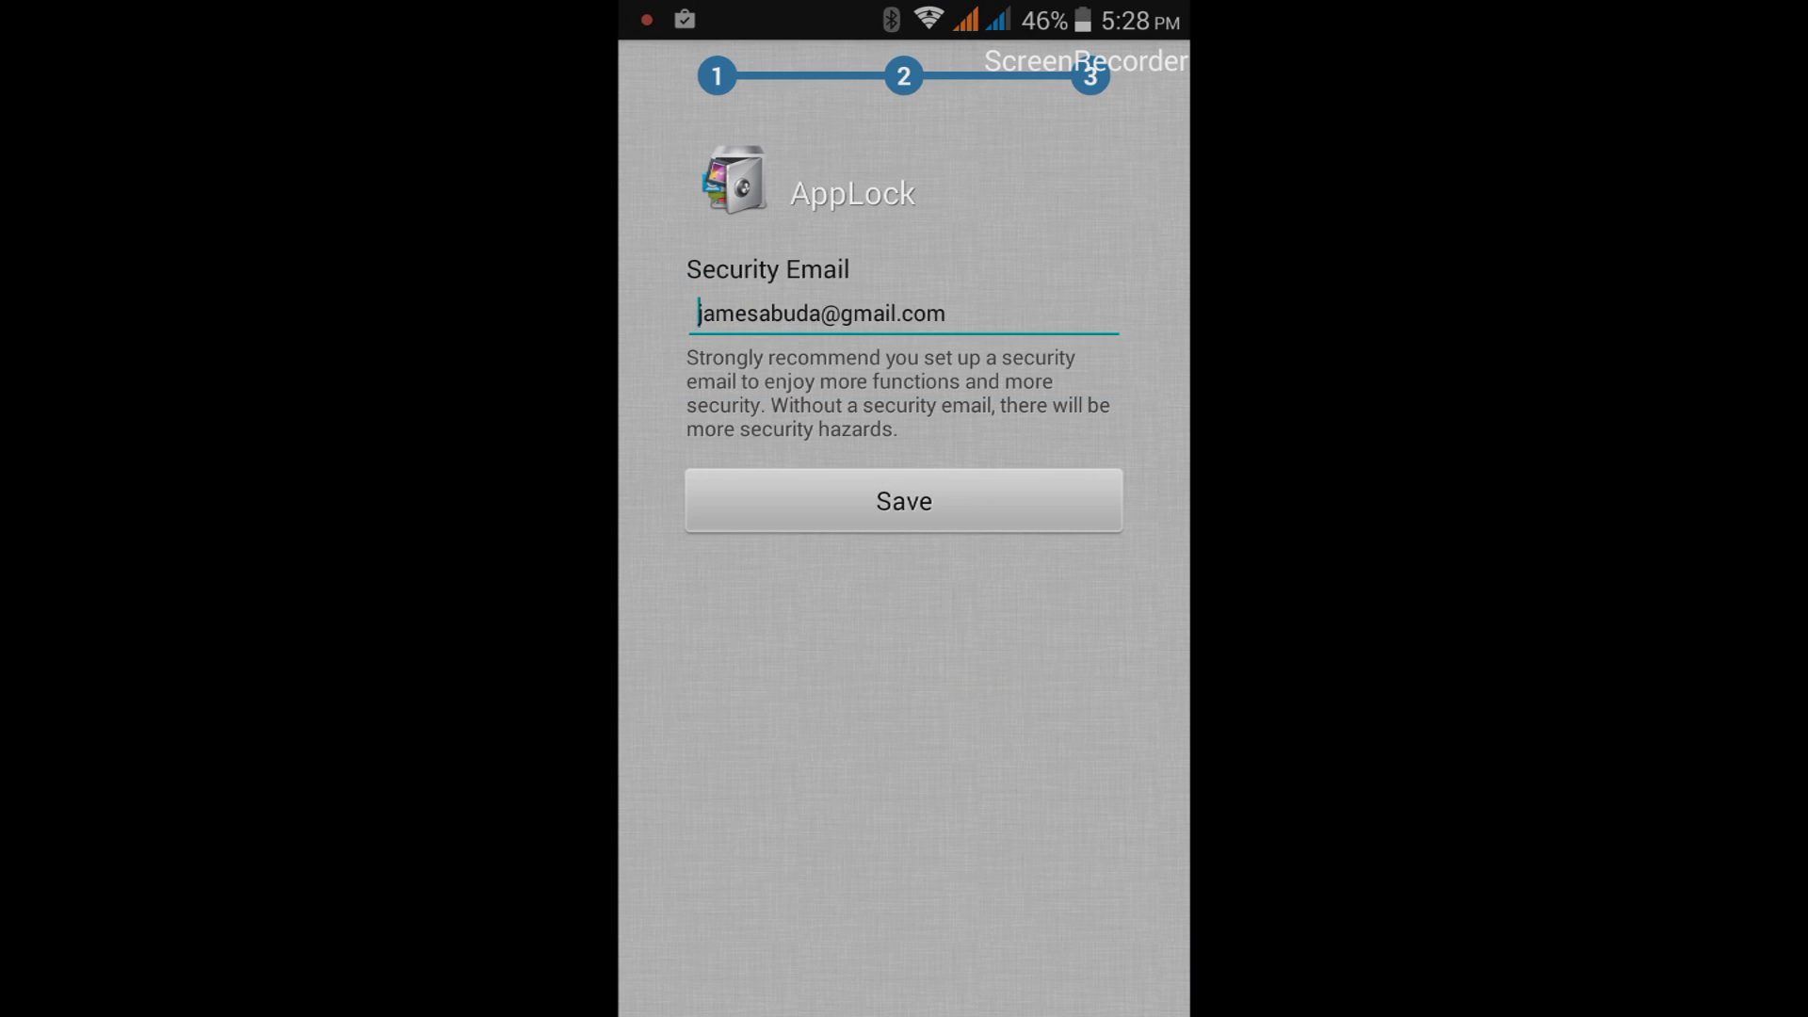
- Save the security email and dismiss the What's new notes to reach the lock list
{"action": "left_click", "coordinate": [904, 501]}
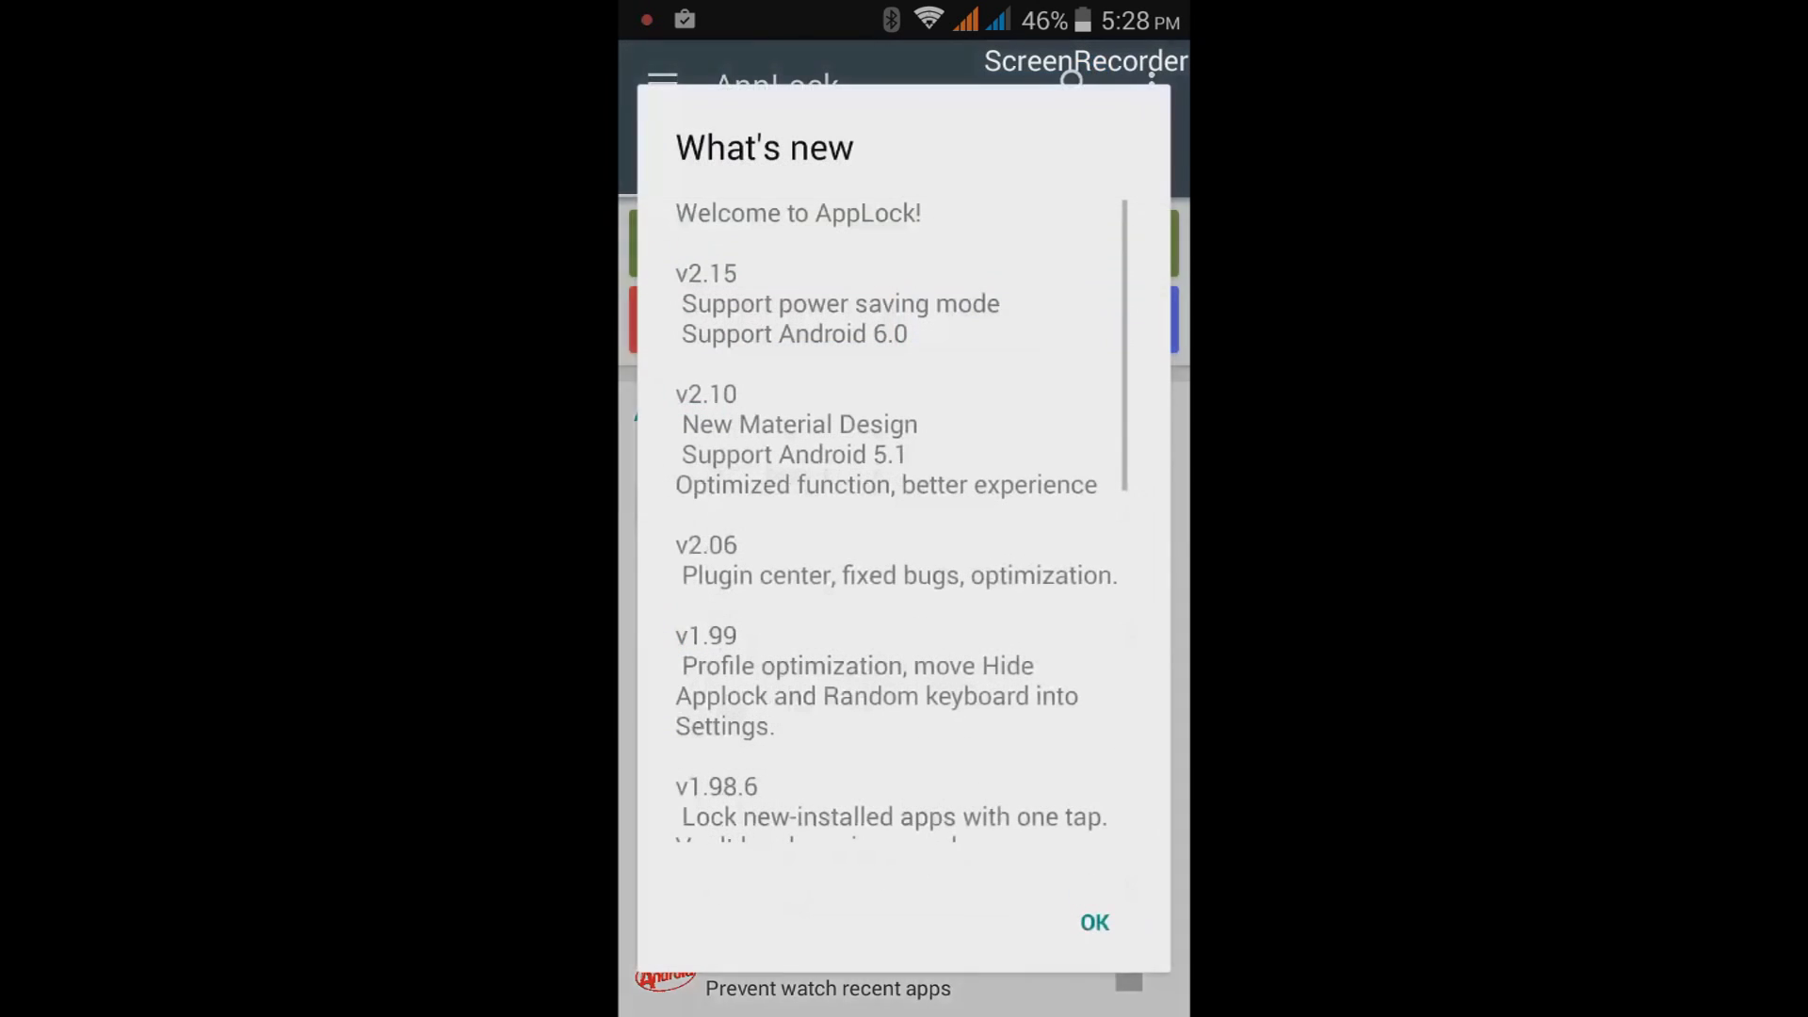
{"action": "left_click", "coordinate": [1094, 921]}
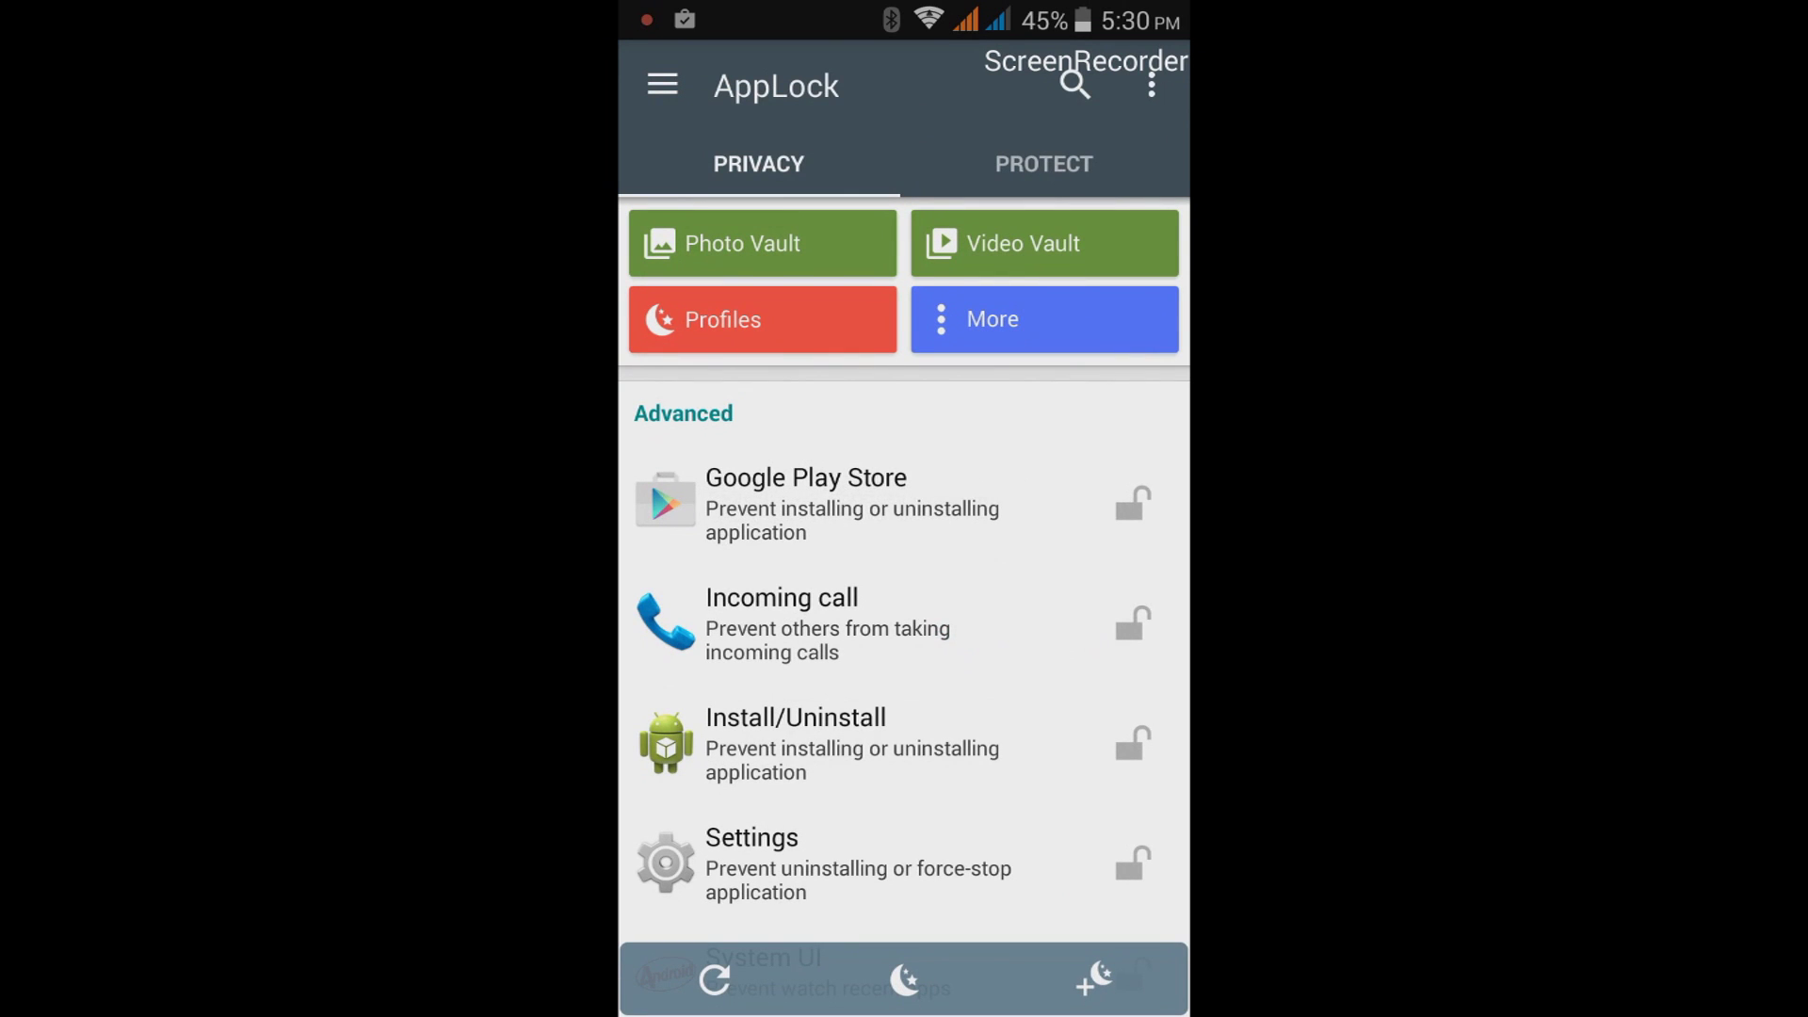
{"action": "mouse_move", "coordinate": [1024, 836]}
{"action": "left_mouse_down"}
{"action": "mouse_move", "coordinate": [1039, 468]}
{"action": "mouse_move", "coordinate": [1039, 805]}
{"action": "mouse_move", "coordinate": [1019, 527]}
{"action": "mouse_move", "coordinate": [1065, 383]}
{"action": "mouse_move", "coordinate": [1041, 625]}
{"action": "left_mouse_up"}
- Lock Gallery and Camera in AppLock, then launch Gallery from home to test the lock
{"action": "mouse_move", "coordinate": [1041, 625]}
{"action": "left_mouse_down"}
{"action": "mouse_move", "coordinate": [1041, 524]}
{"action": "mouse_move", "coordinate": [1146, 440]}
{"action": "left_mouse_up"}
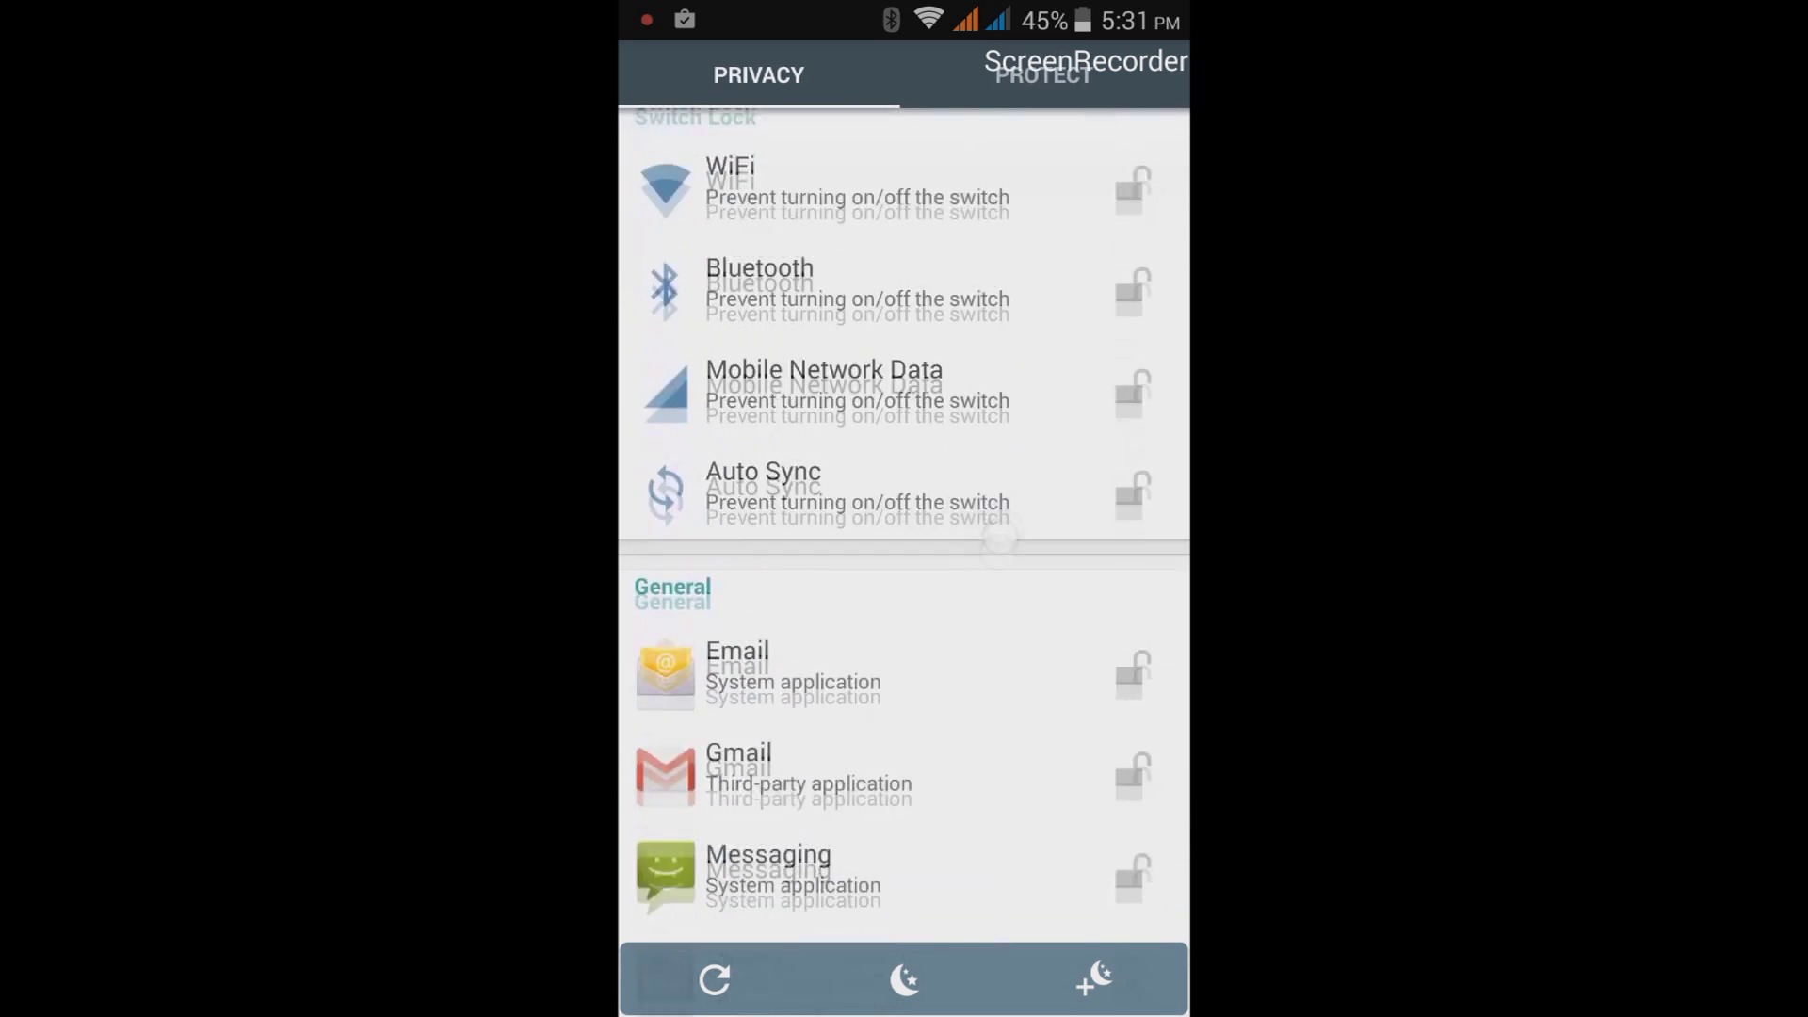
{"action": "left_click_drag", "start_coordinate": [985, 807], "coordinate": [992, 581]}
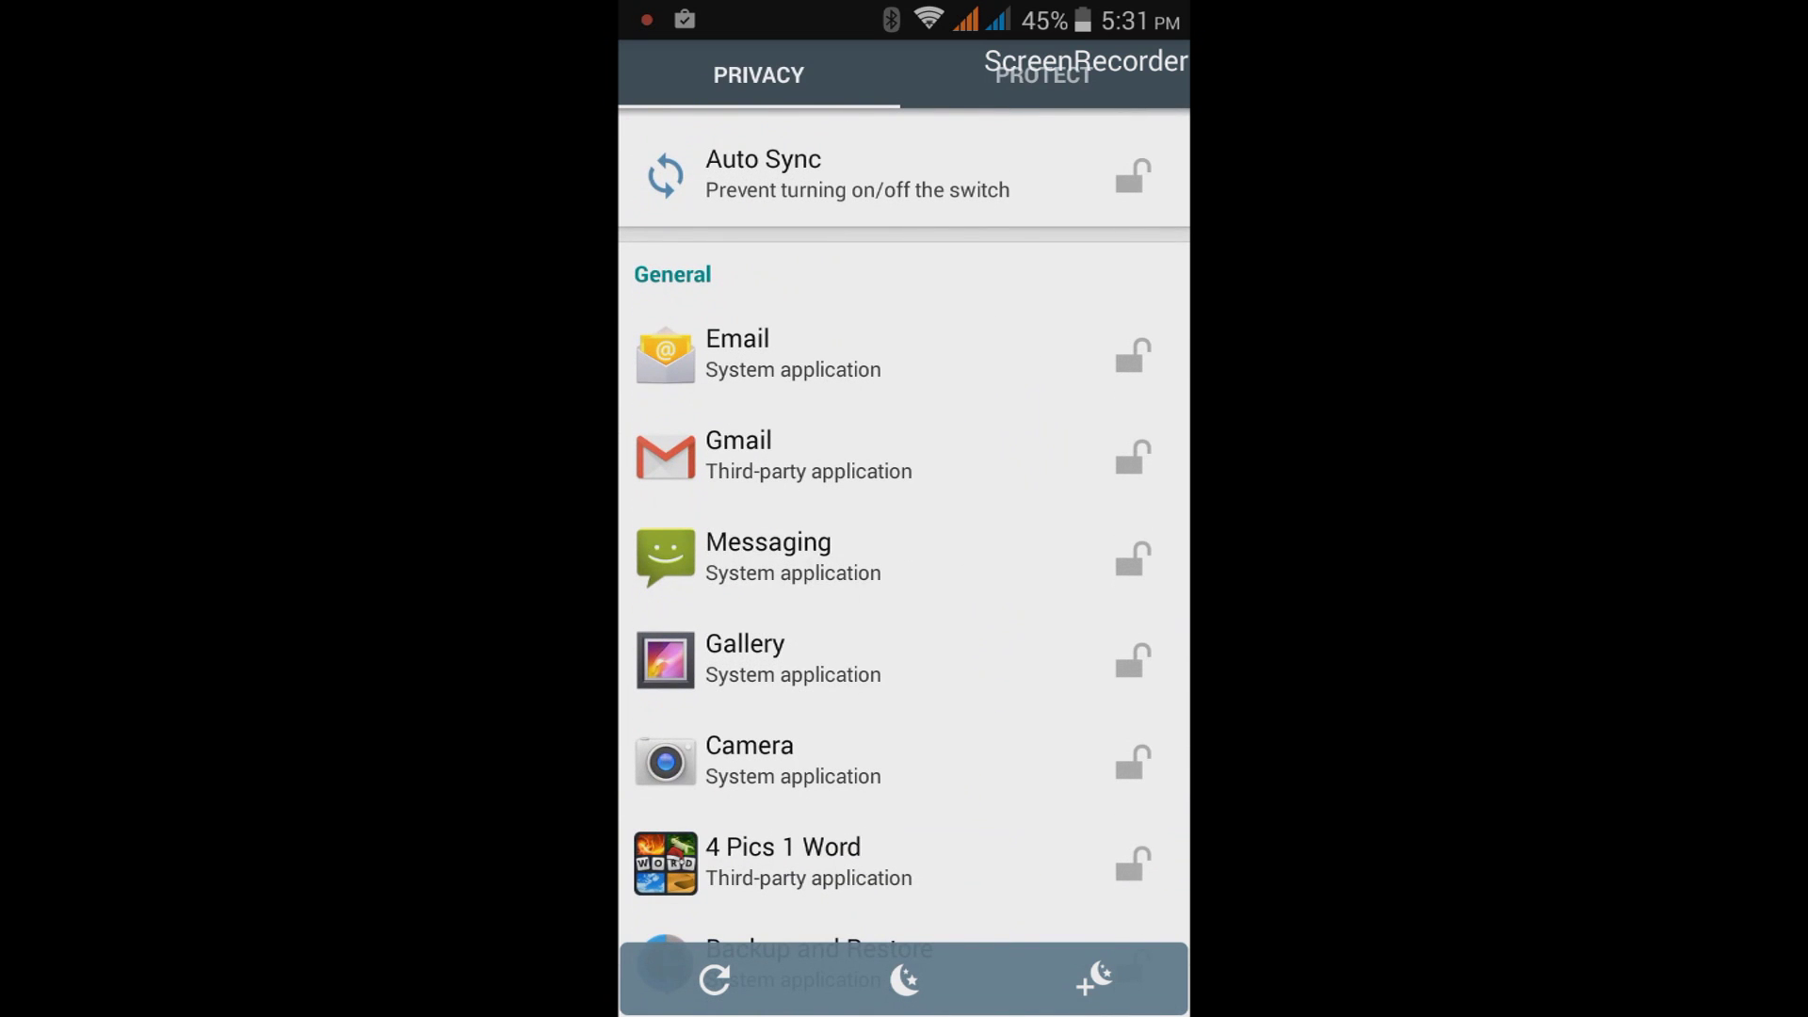
{"action": "left_click", "coordinate": [1136, 659]}
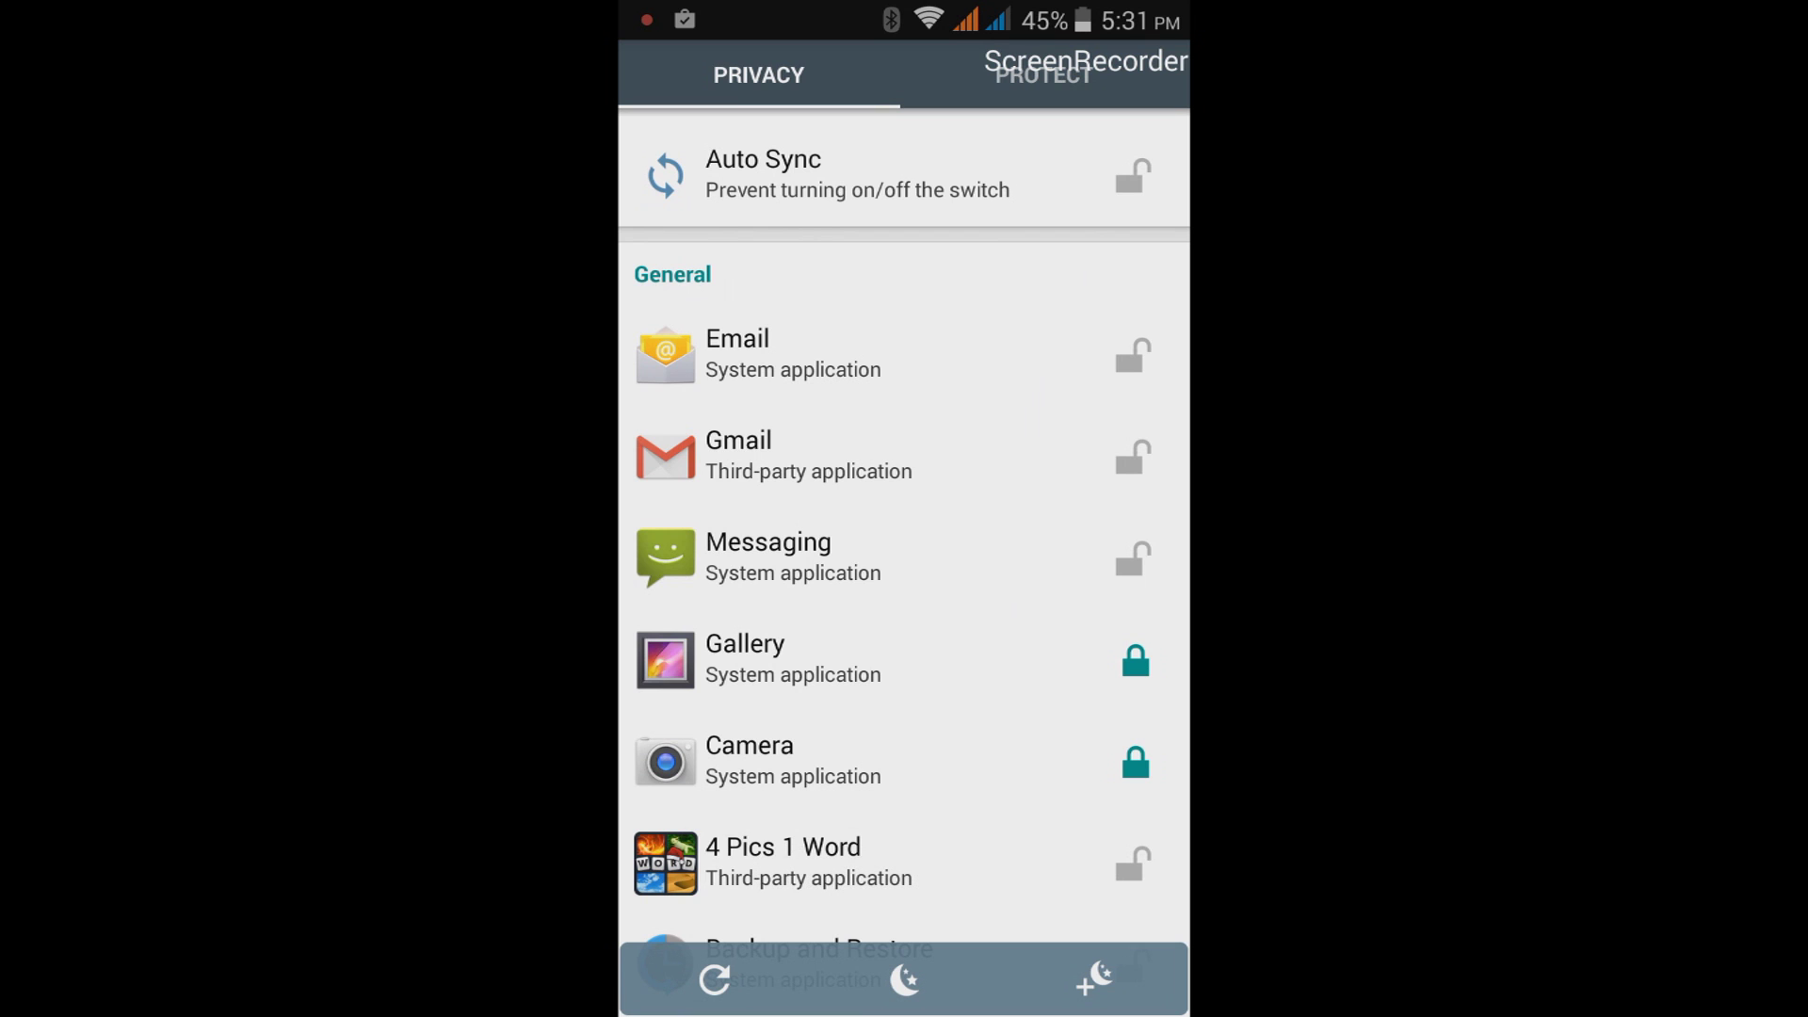
{"action": "key", "text": "Home"}
{"action": "left_click", "coordinate": [1114, 550]}
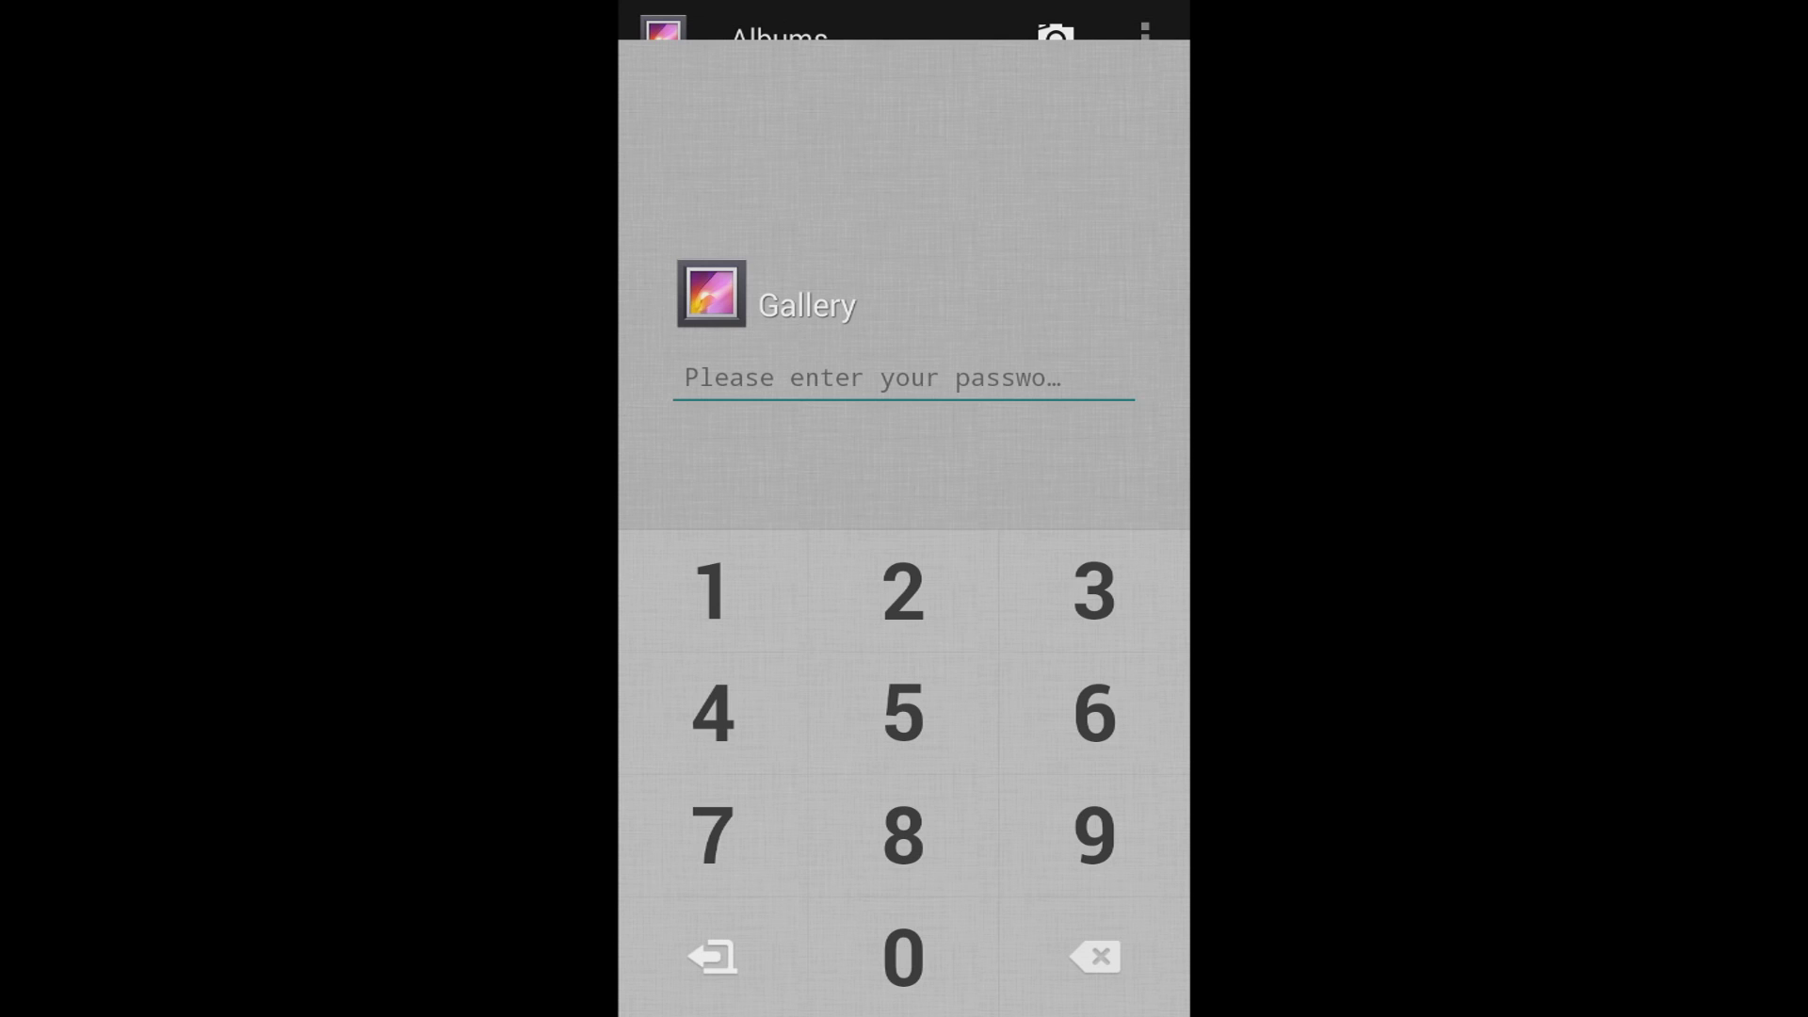
- Leave Gallery's passcode prompt for the home screen without unlocking it
{"action": "key", "text": "Home"}
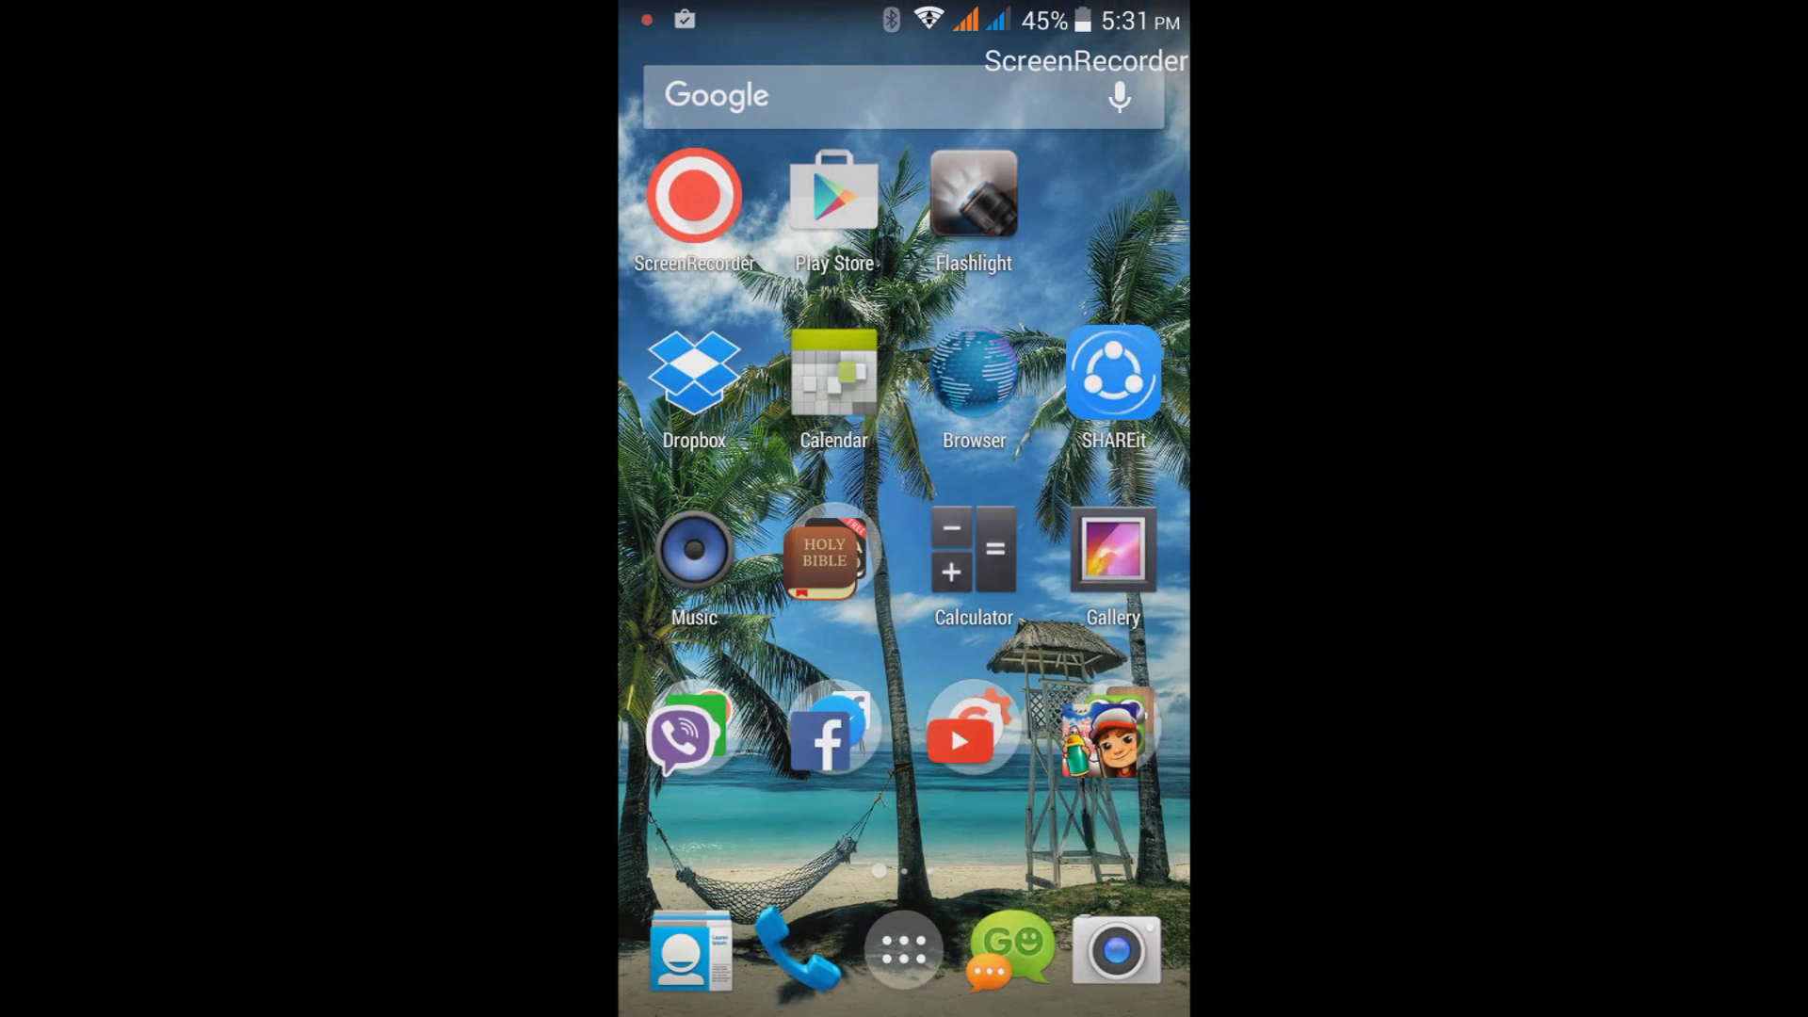
- Launch AppLock from the last page of the app drawer
{"action": "key", "text": "Menu"}
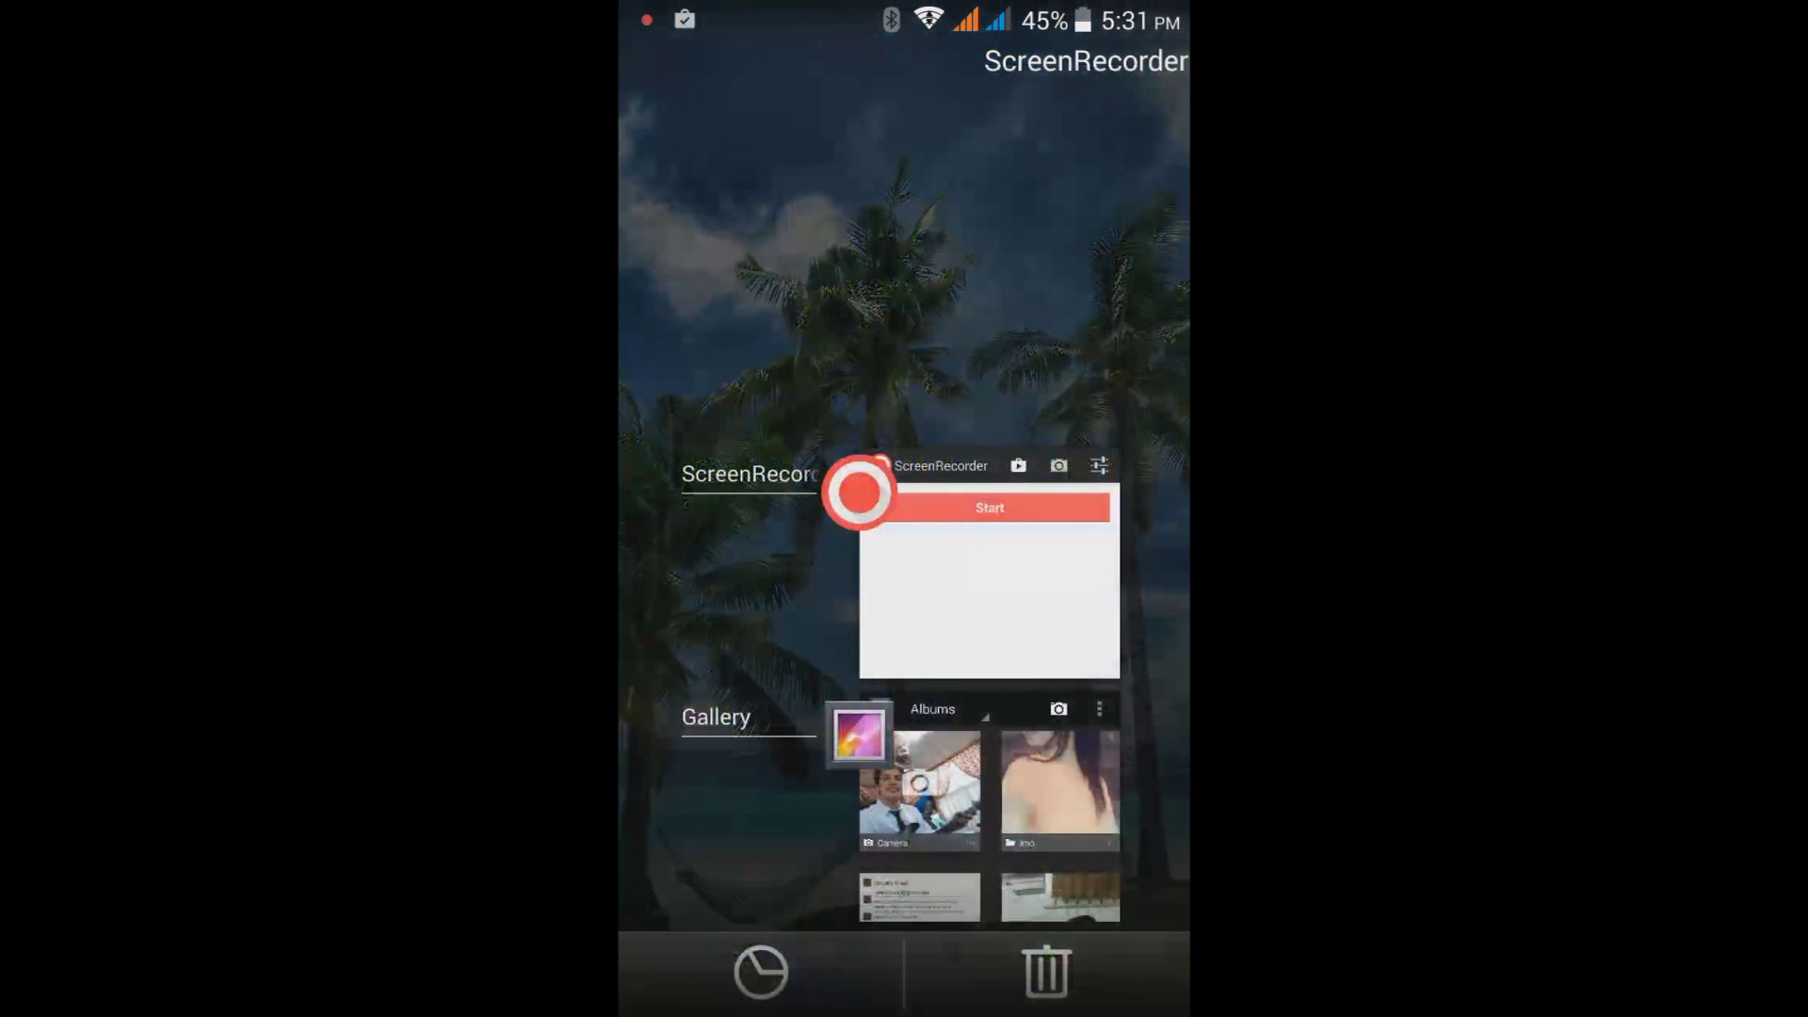
{"action": "key", "text": "Home"}
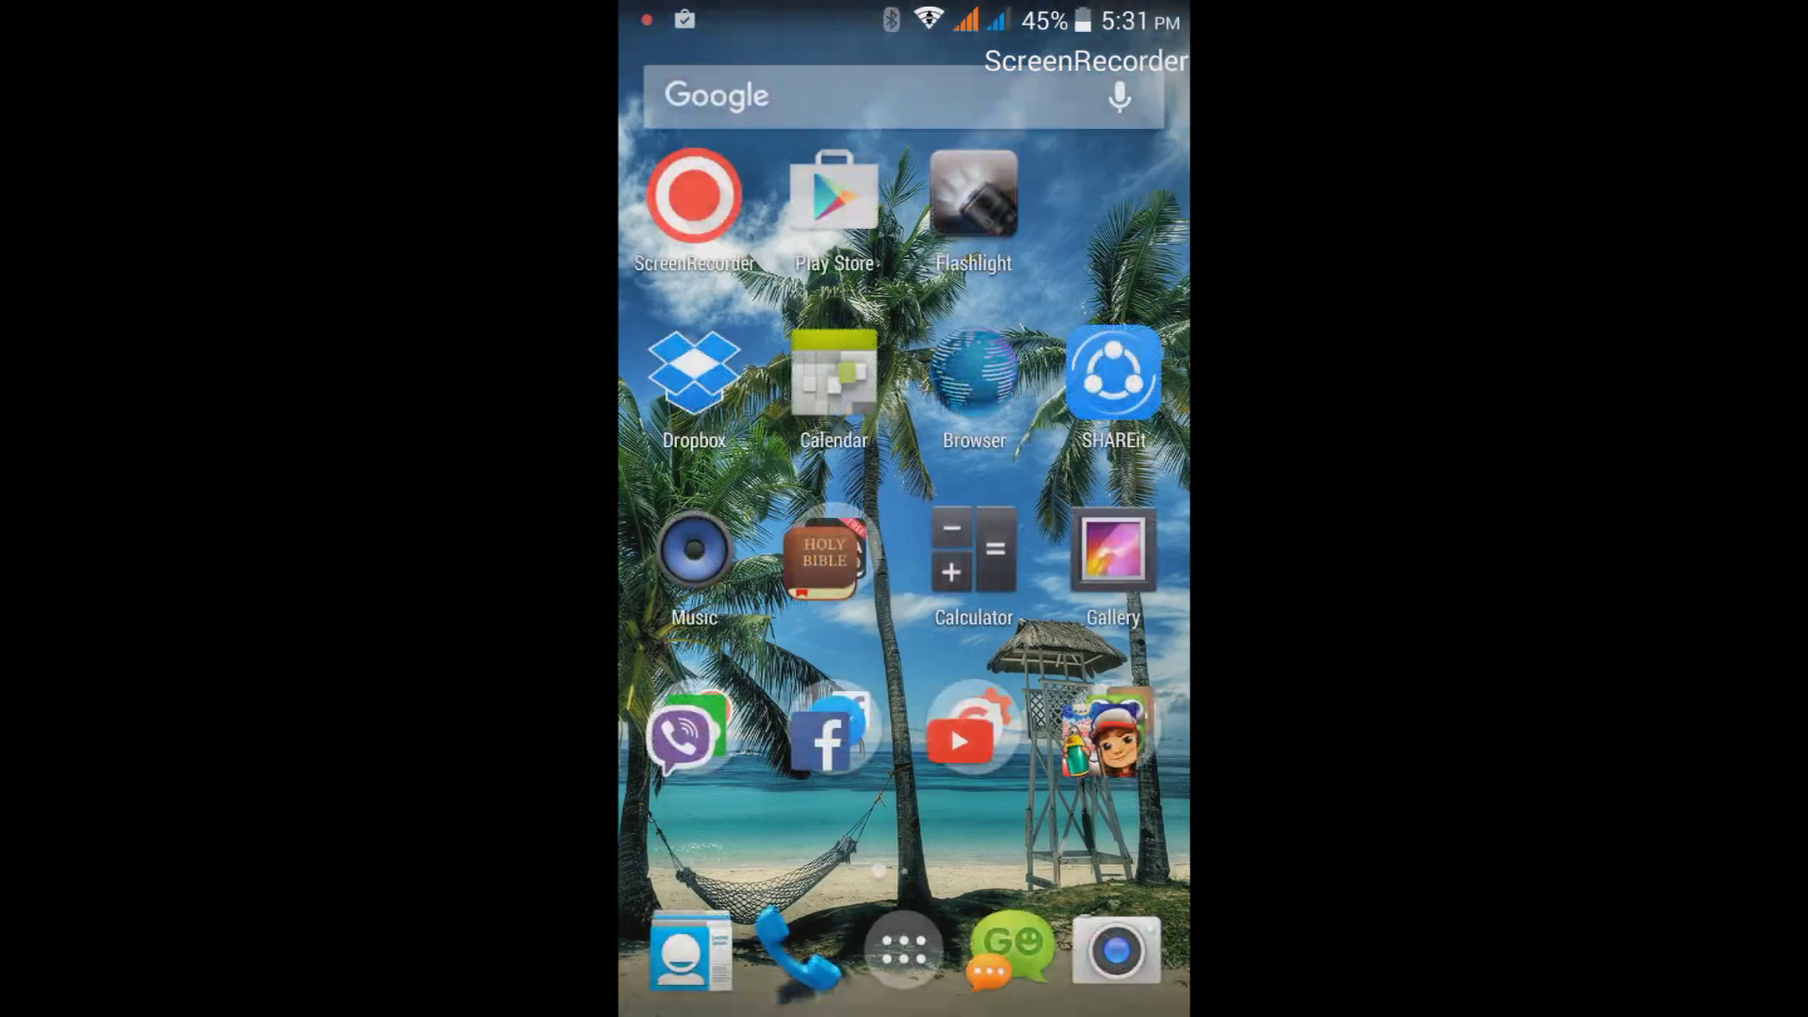
{"action": "left_click", "coordinate": [904, 951]}
{"action": "left_click_drag", "start_coordinate": [1083, 508], "coordinate": [725, 509]}
{"action": "left_click", "coordinate": [835, 671]}
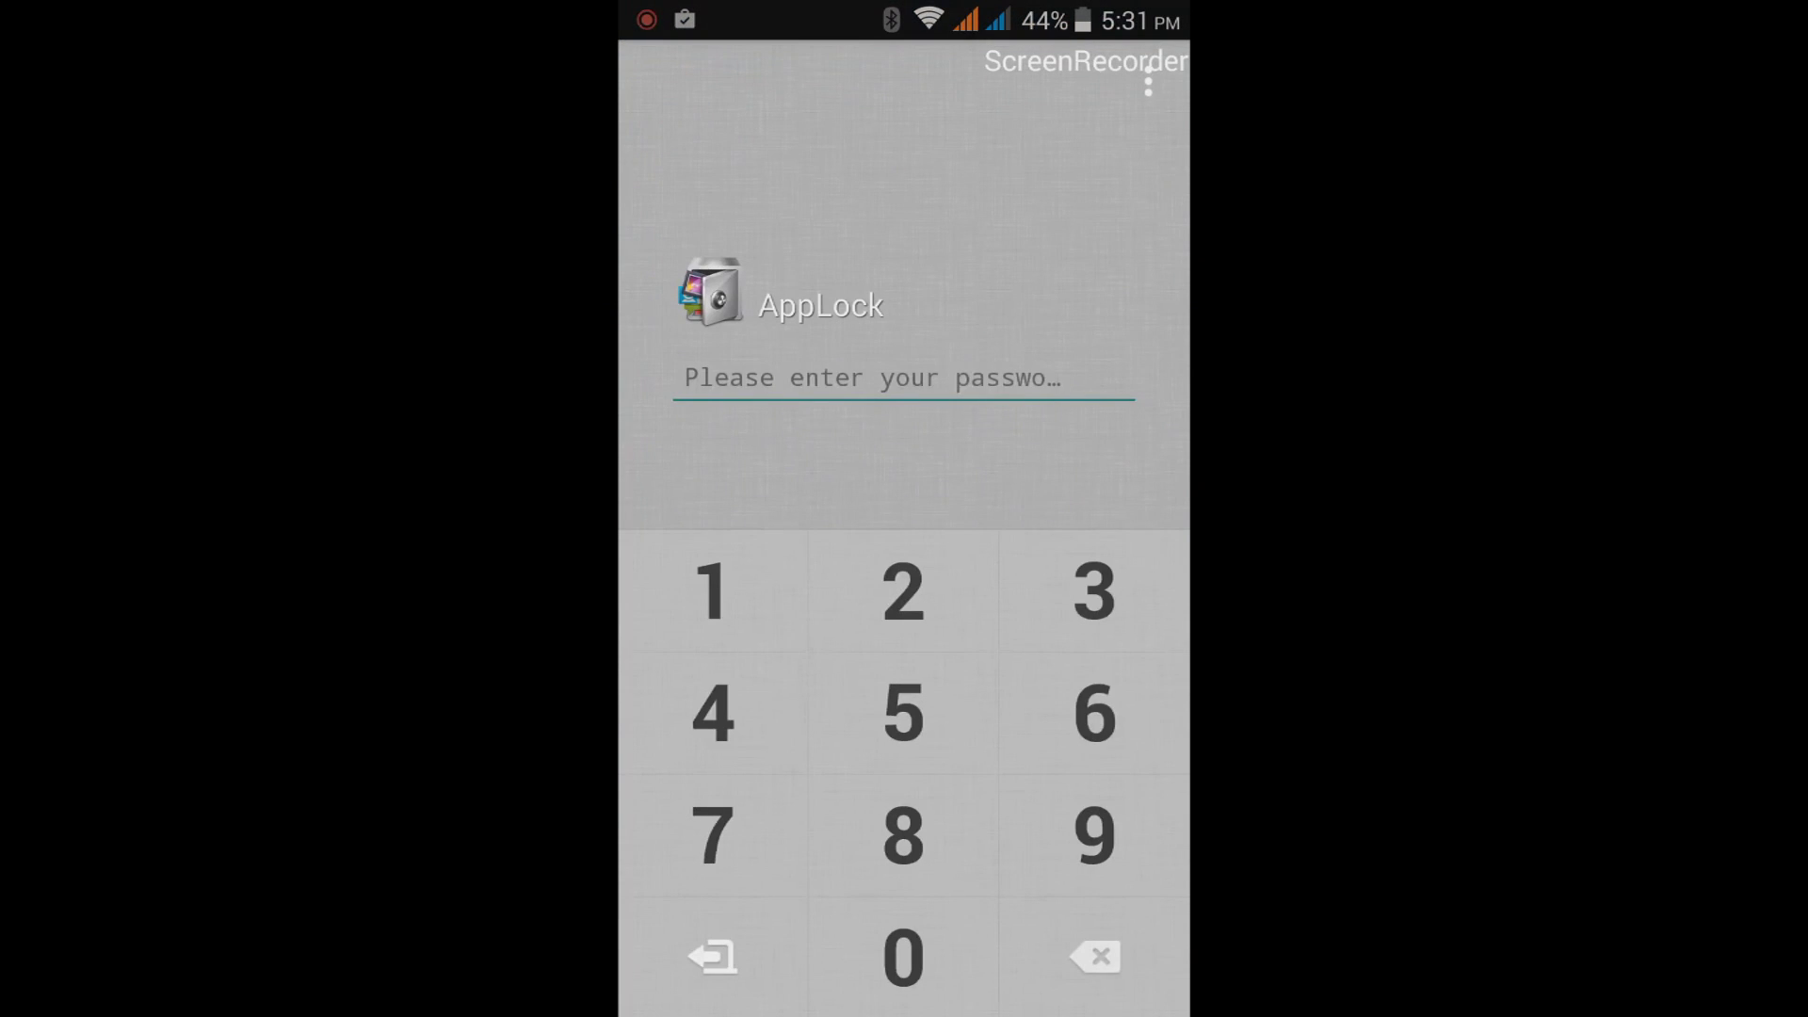
- Enter the passcode to unlock AppLock
{"action": "left_click", "coordinate": [1097, 727]}
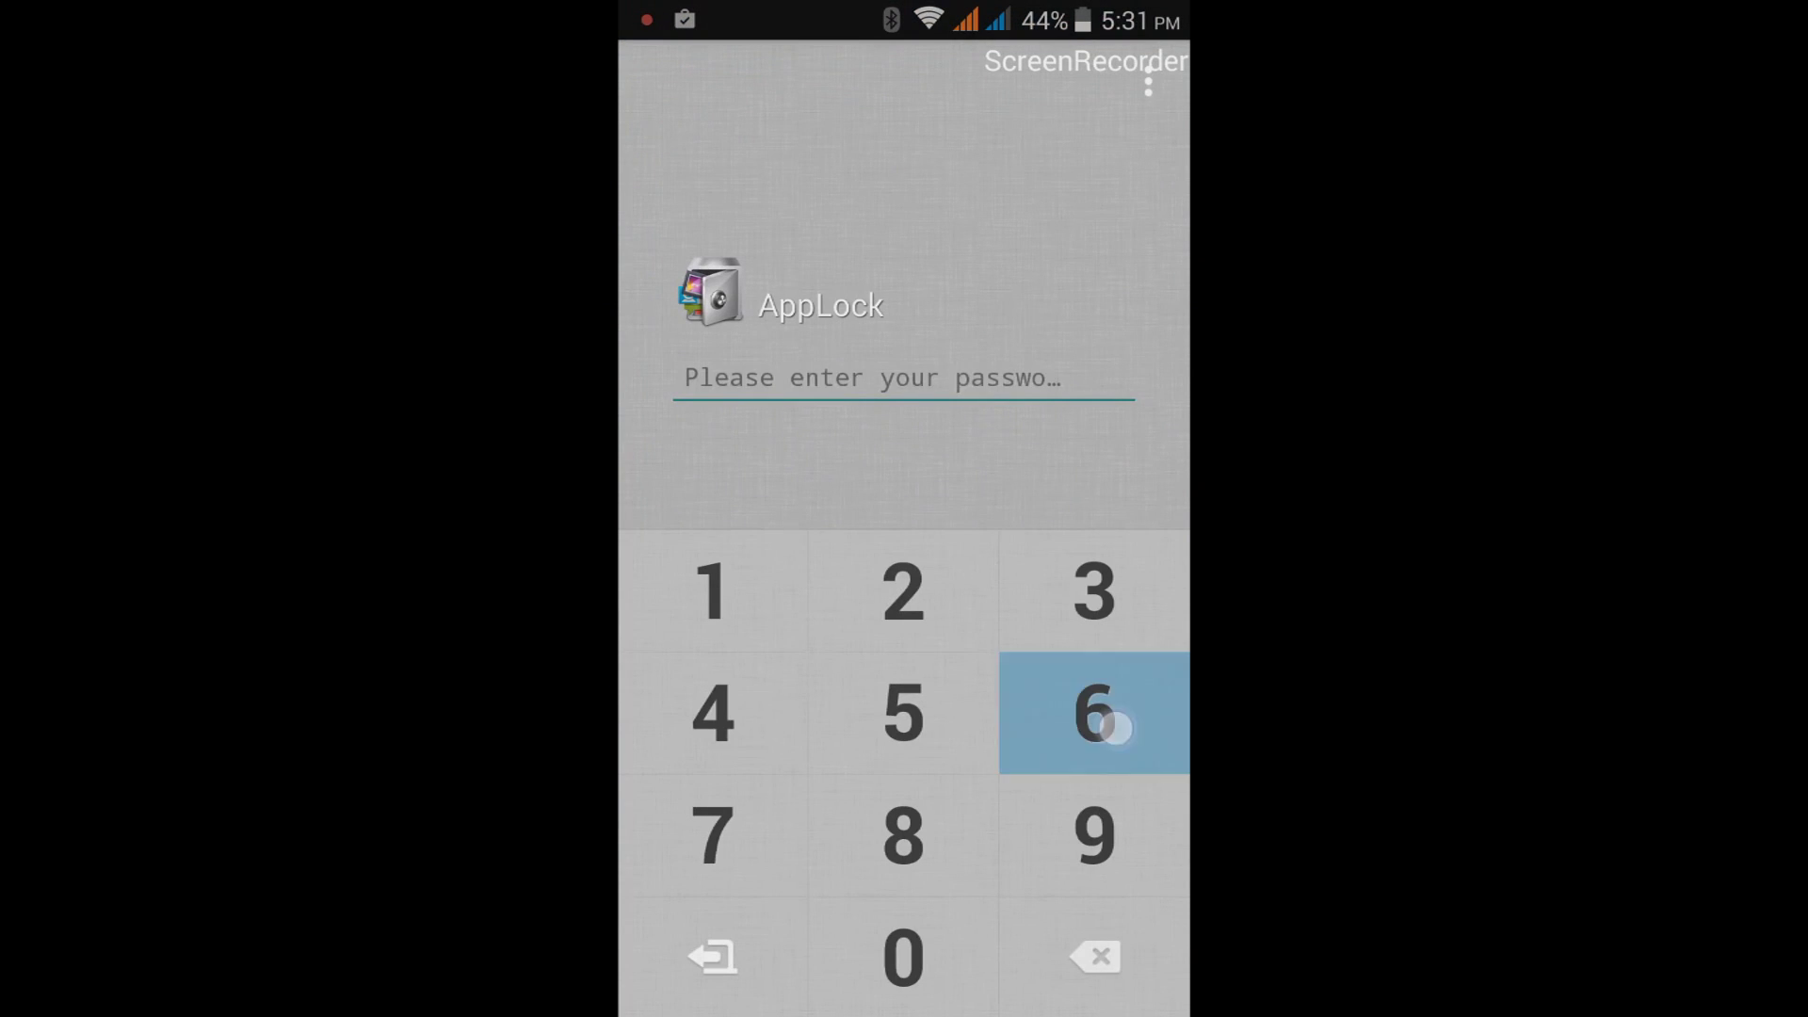
{"action": "left_click", "coordinate": [760, 736]}
{"action": "left_click", "coordinate": [904, 591]}
{"action": "left_click", "coordinate": [918, 708]}
{"action": "left_click", "coordinate": [766, 841]}
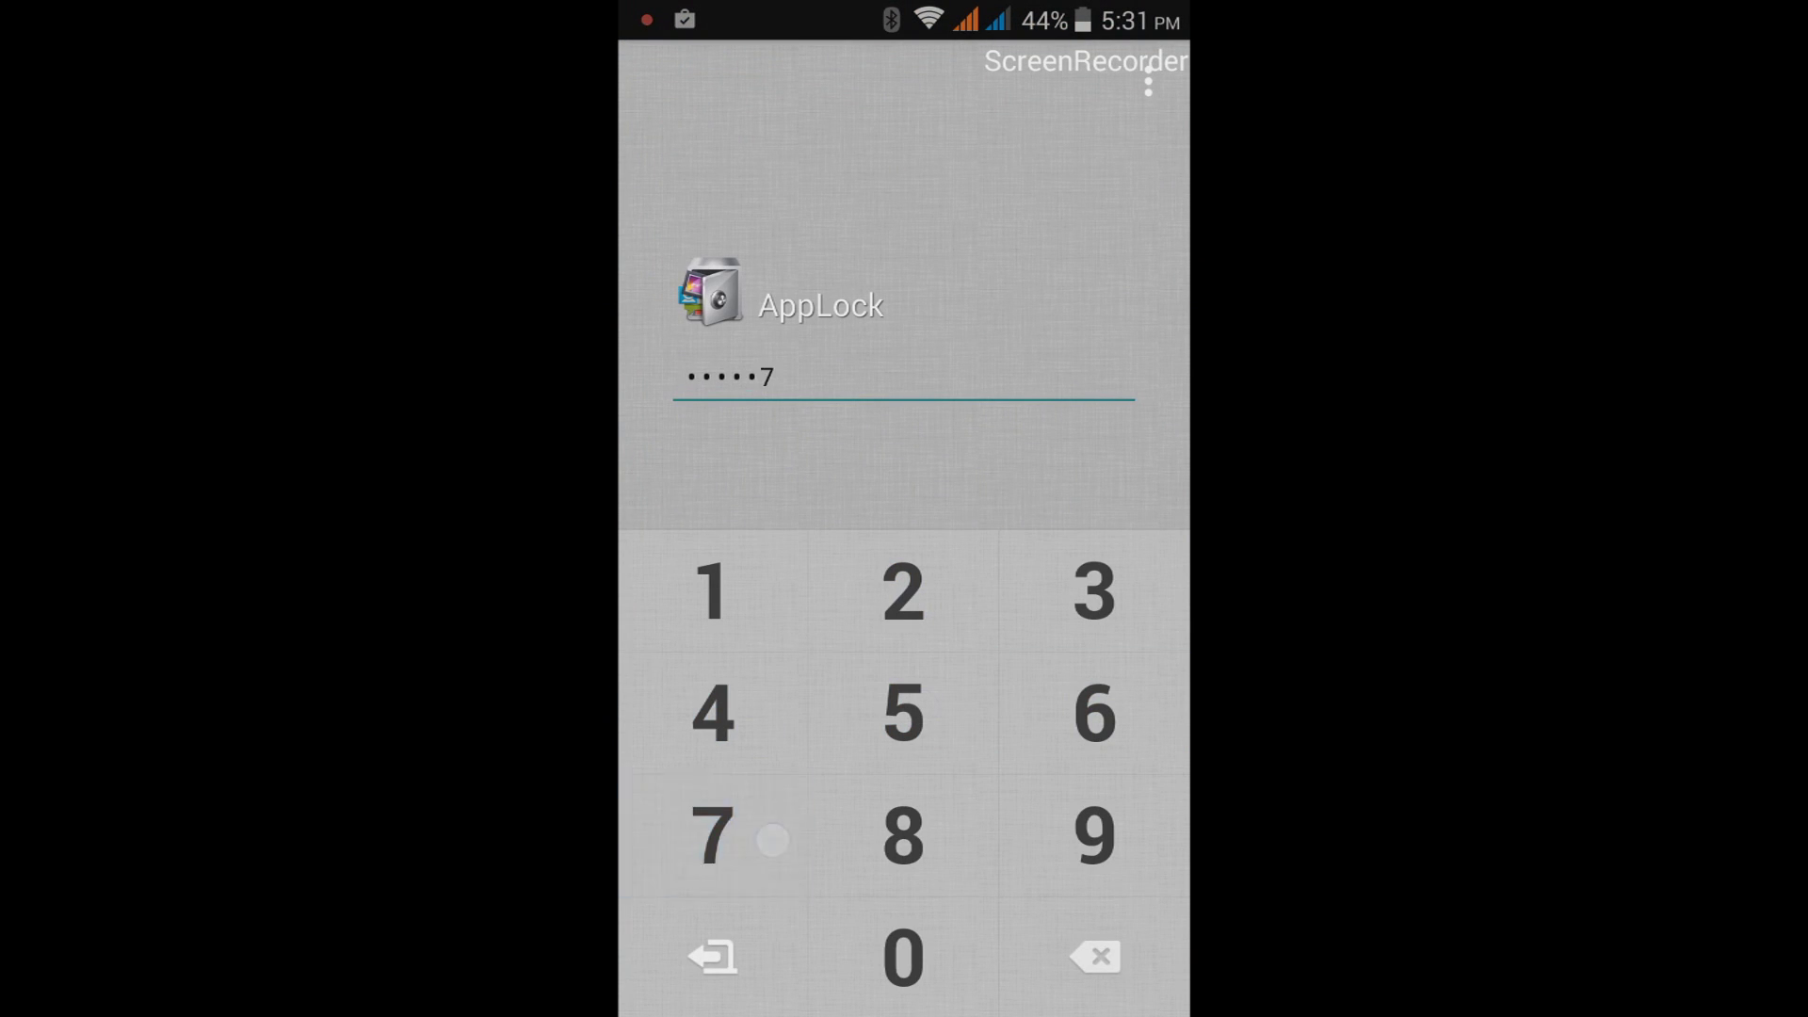
{"action": "left_click", "coordinate": [770, 838]}
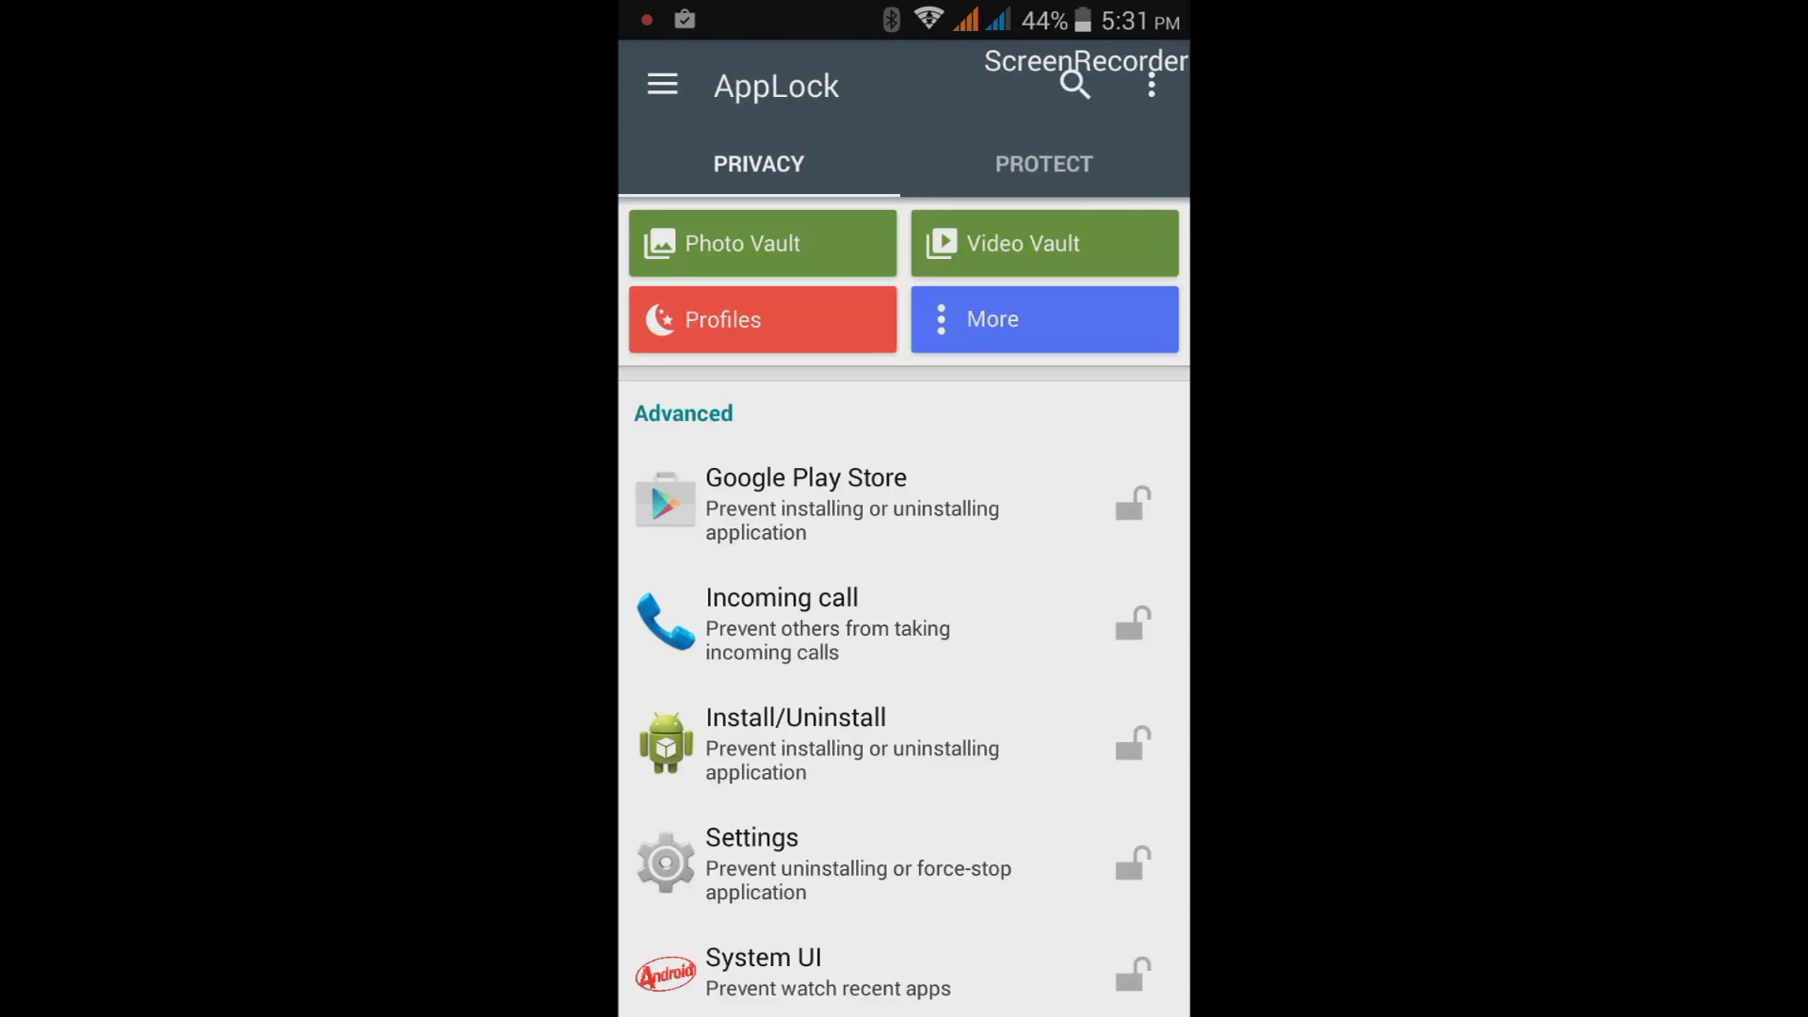
- Scroll the Privacy list to GO SMS Pro, lock it, and return home
{"action": "left_click_drag", "start_coordinate": [1070, 751], "coordinate": [1092, 587]}
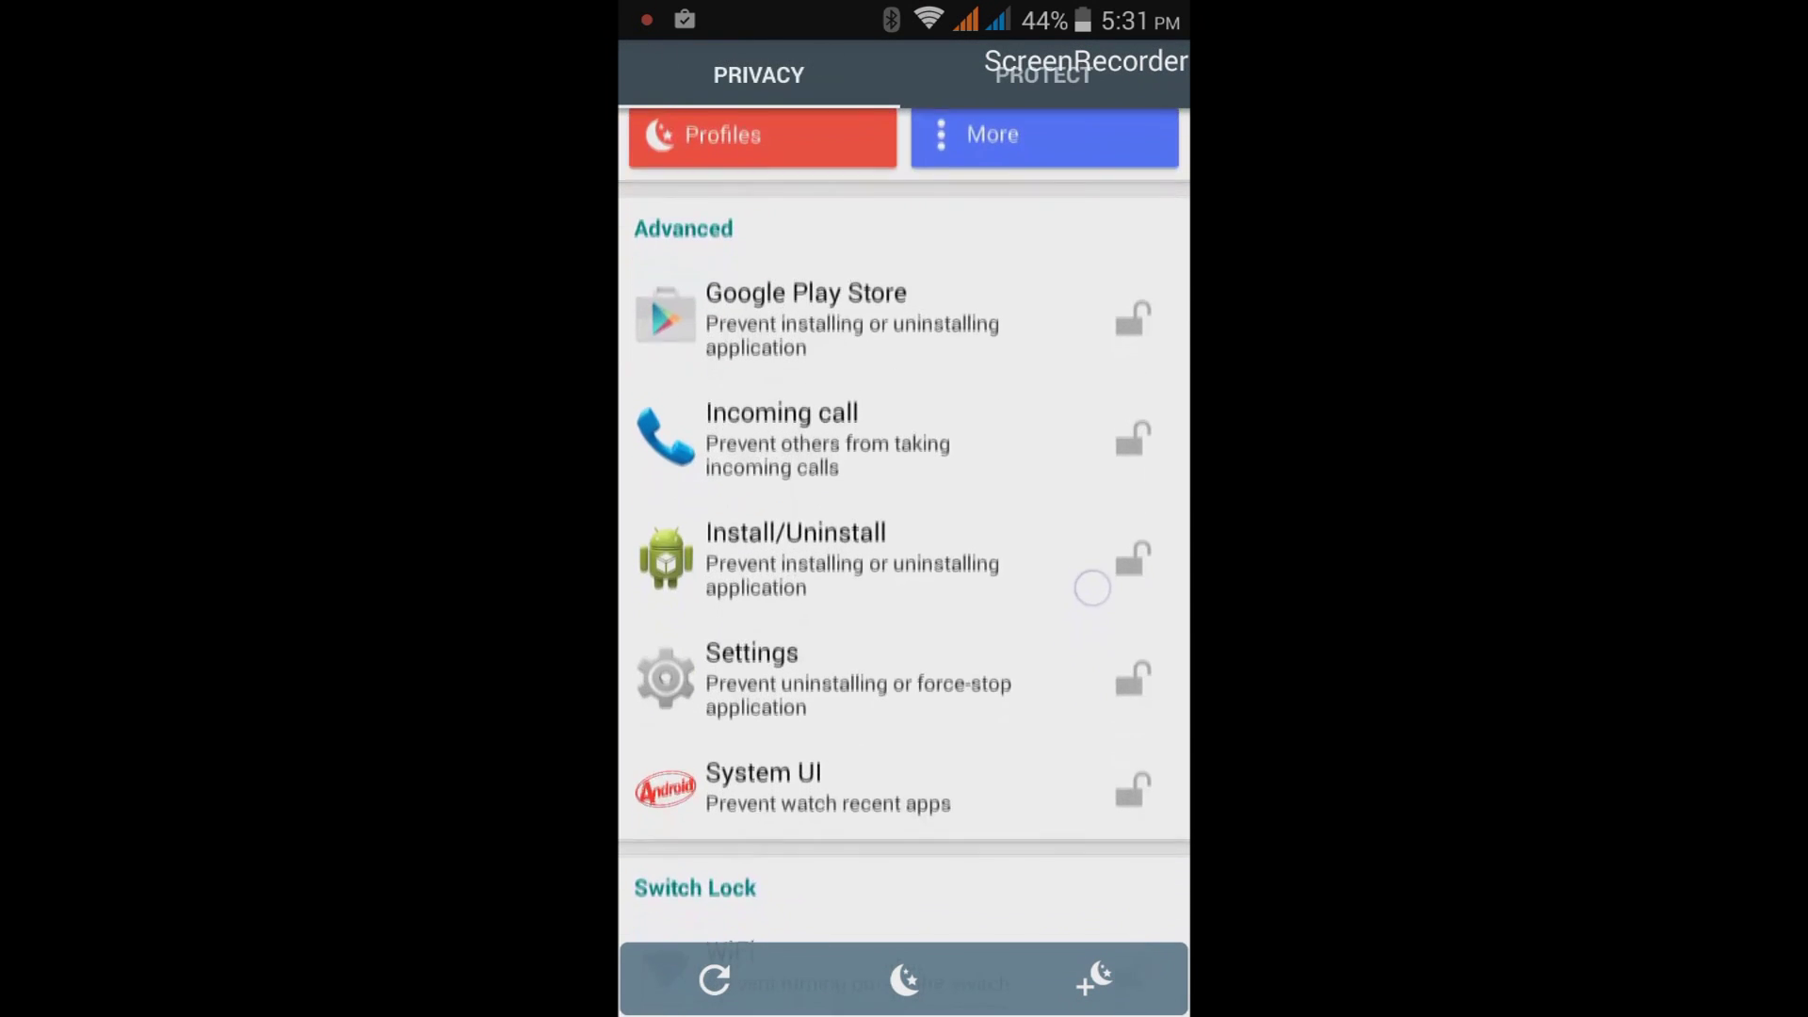
{"action": "left_click_drag", "start_coordinate": [1074, 753], "coordinate": [1098, 523]}
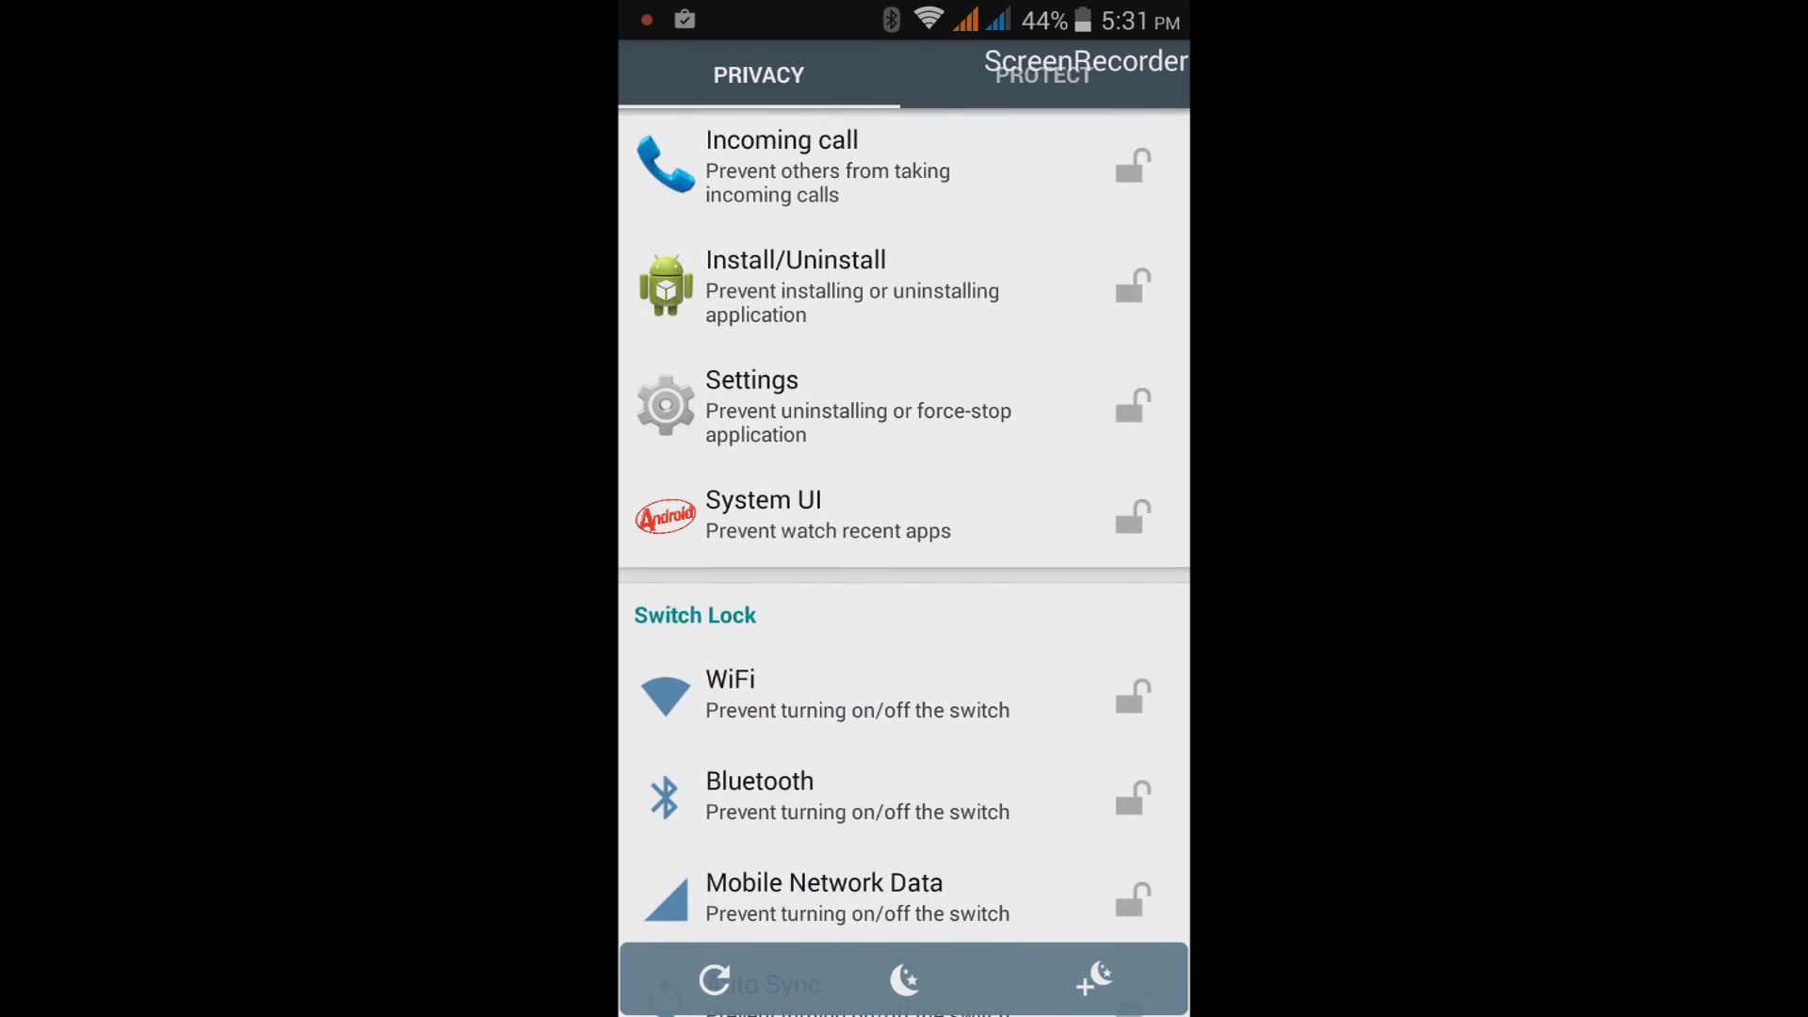
{"action": "left_click_drag", "start_coordinate": [1073, 754], "coordinate": [1111, 528]}
{"action": "left_click_drag", "start_coordinate": [1083, 791], "coordinate": [1105, 477]}
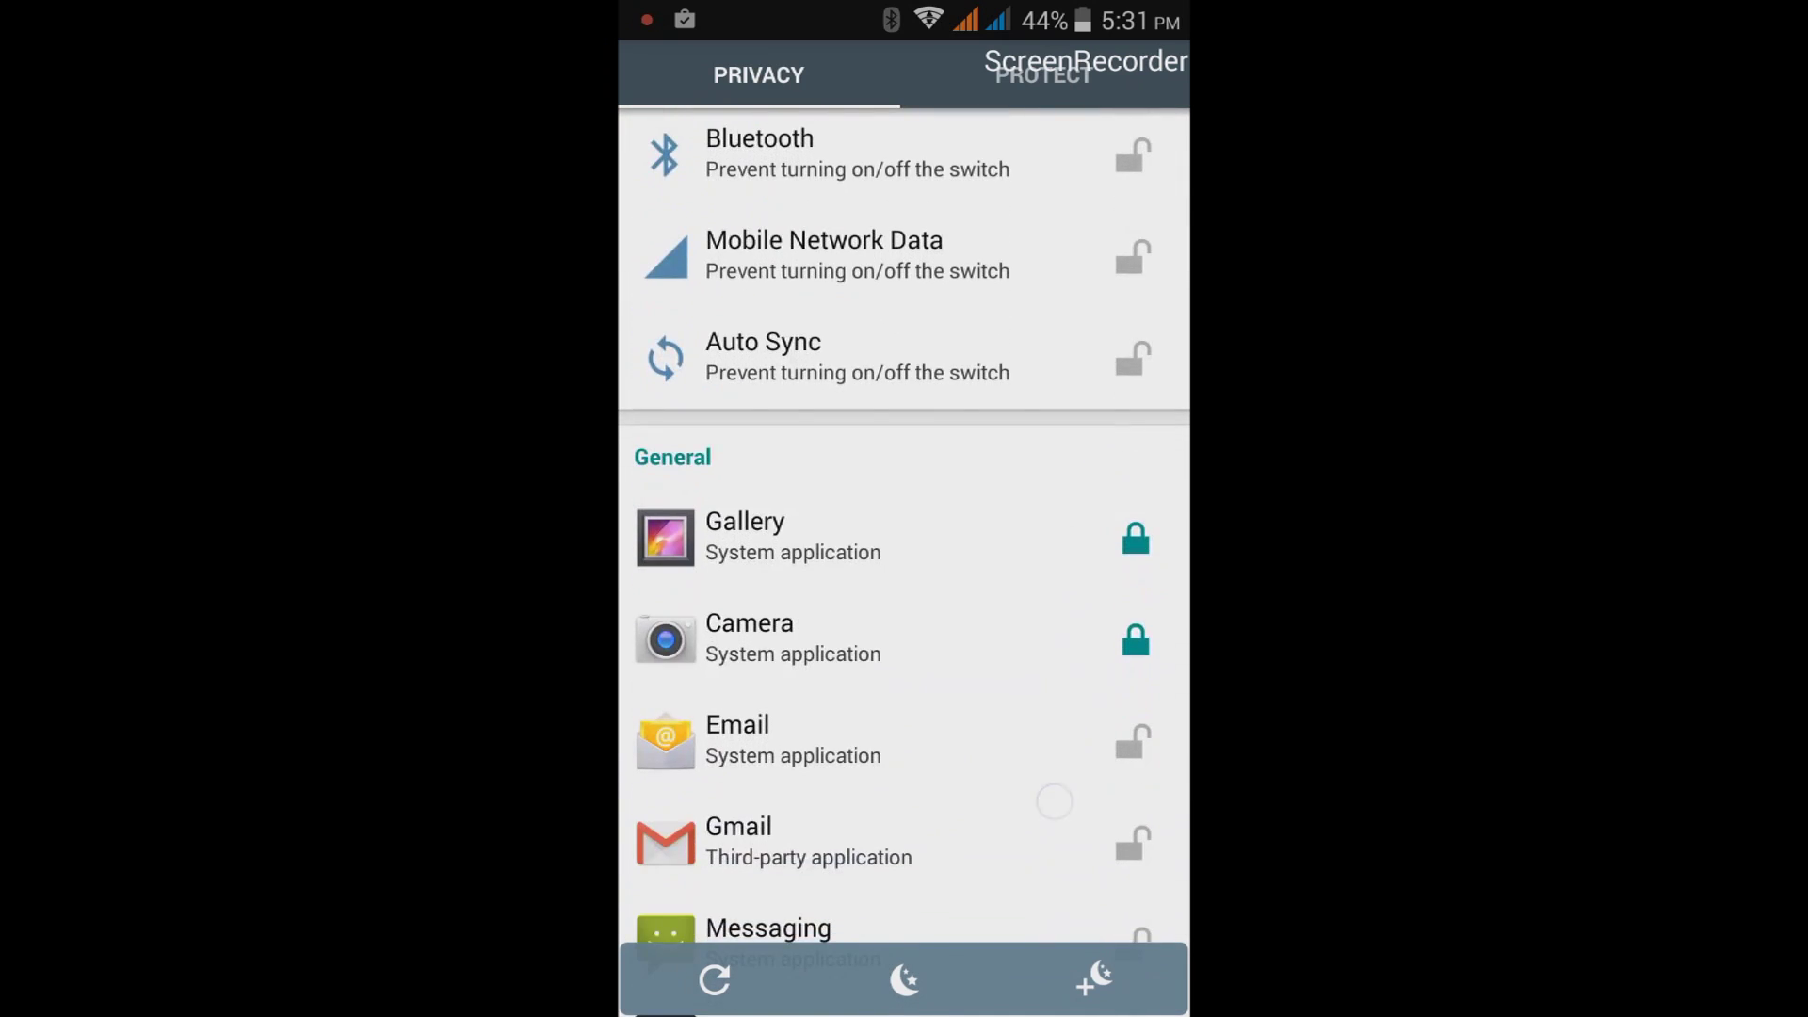
{"action": "left_click_drag", "start_coordinate": [1053, 801], "coordinate": [1068, 537]}
{"action": "left_click_drag", "start_coordinate": [1037, 807], "coordinate": [1077, 513]}
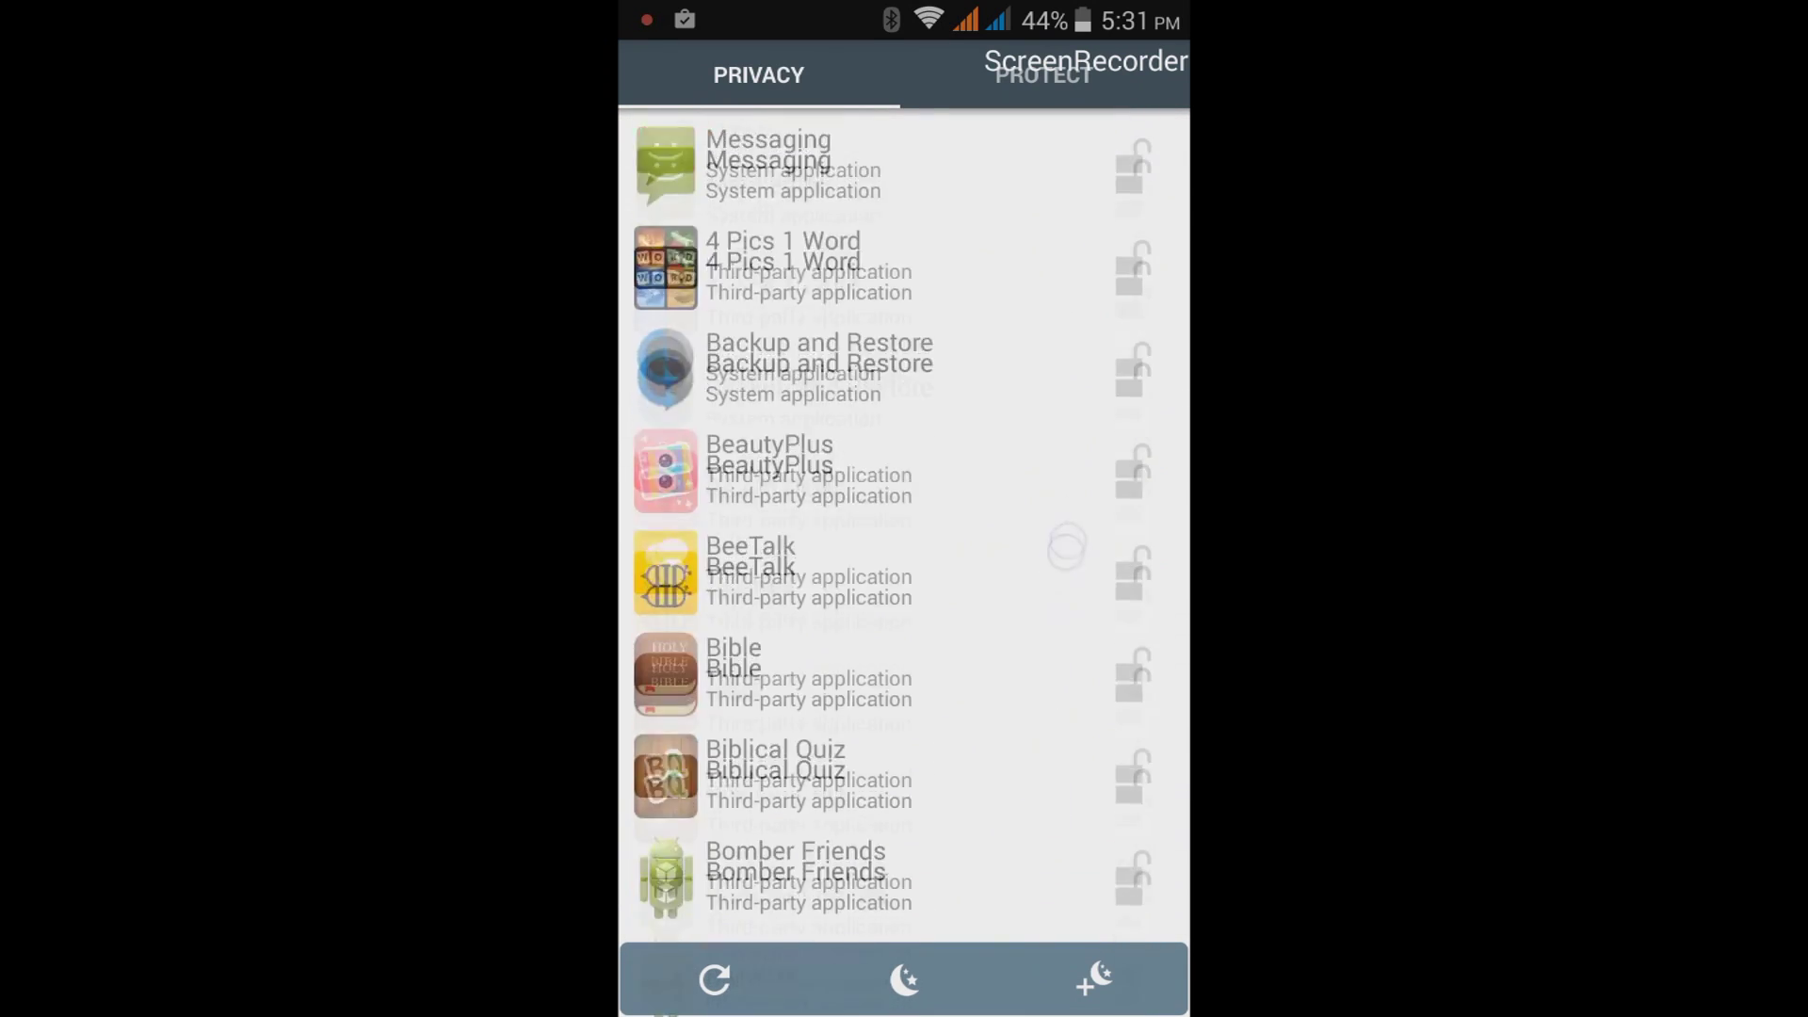
{"action": "left_click_drag", "start_coordinate": [1059, 791], "coordinate": [1109, 444]}
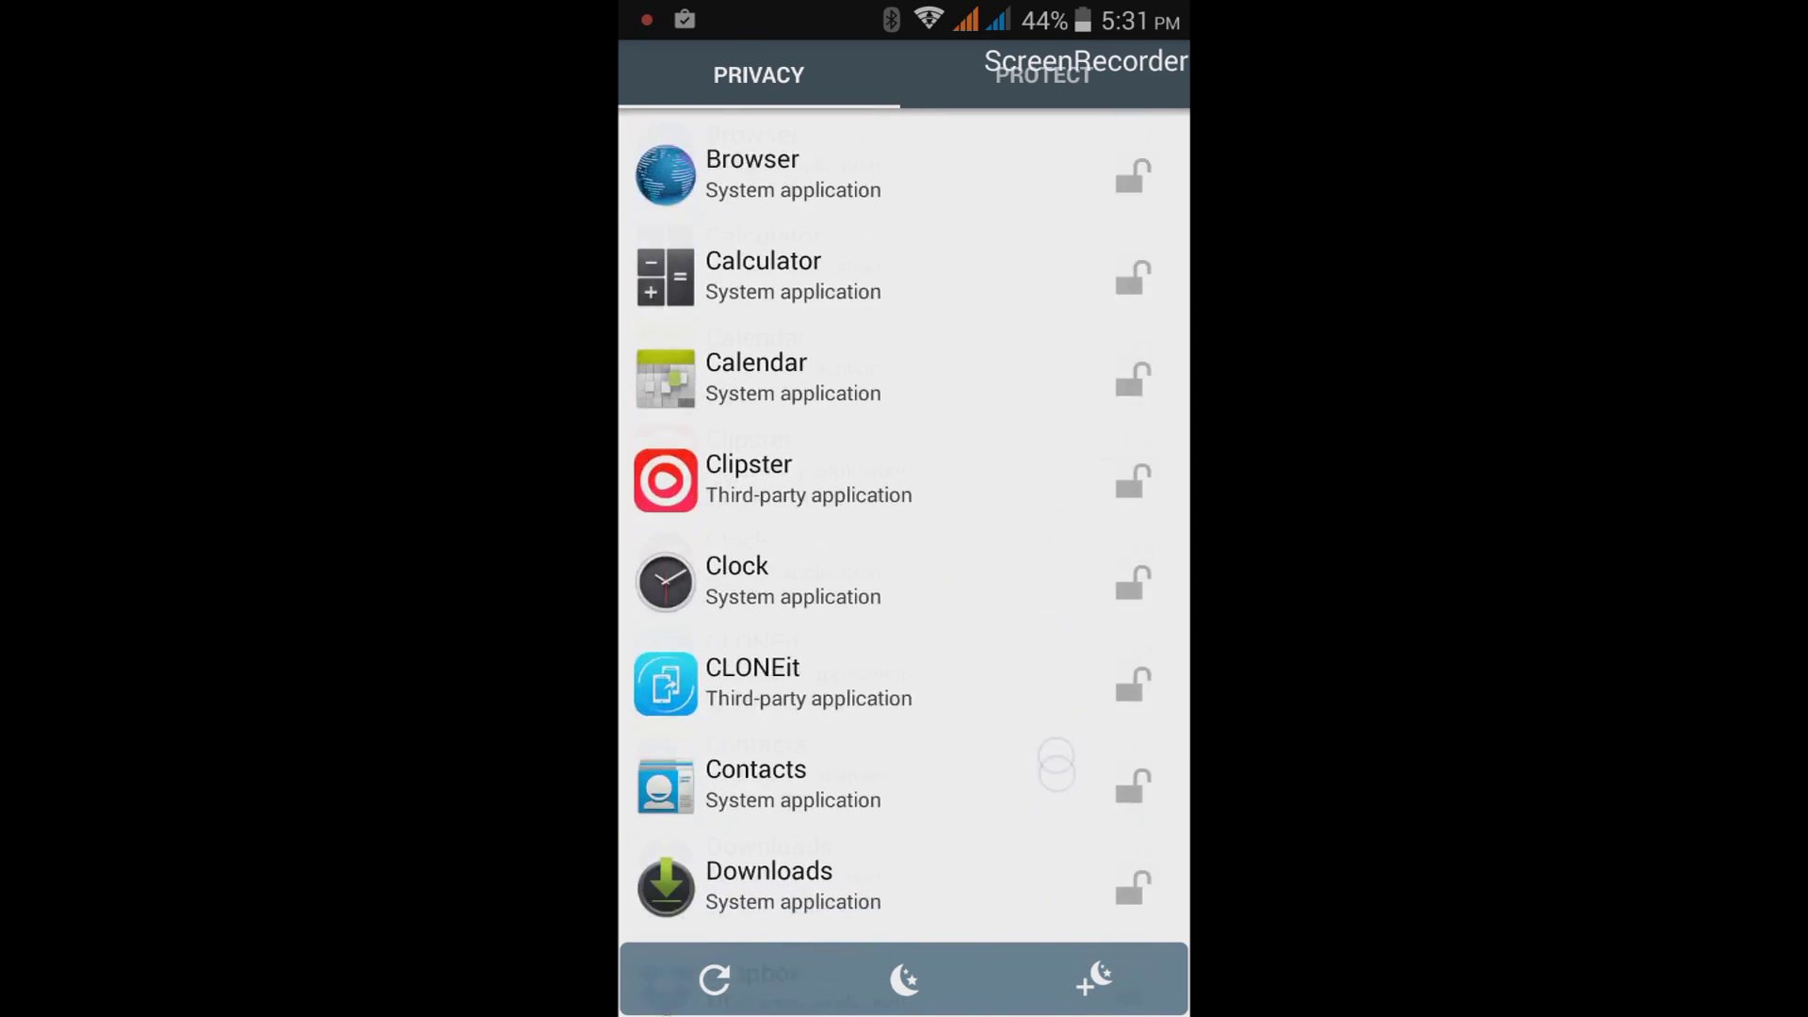
{"action": "left_click_drag", "start_coordinate": [1055, 762], "coordinate": [1120, 407]}
{"action": "left_click_drag", "start_coordinate": [1057, 658], "coordinate": [1089, 489]}
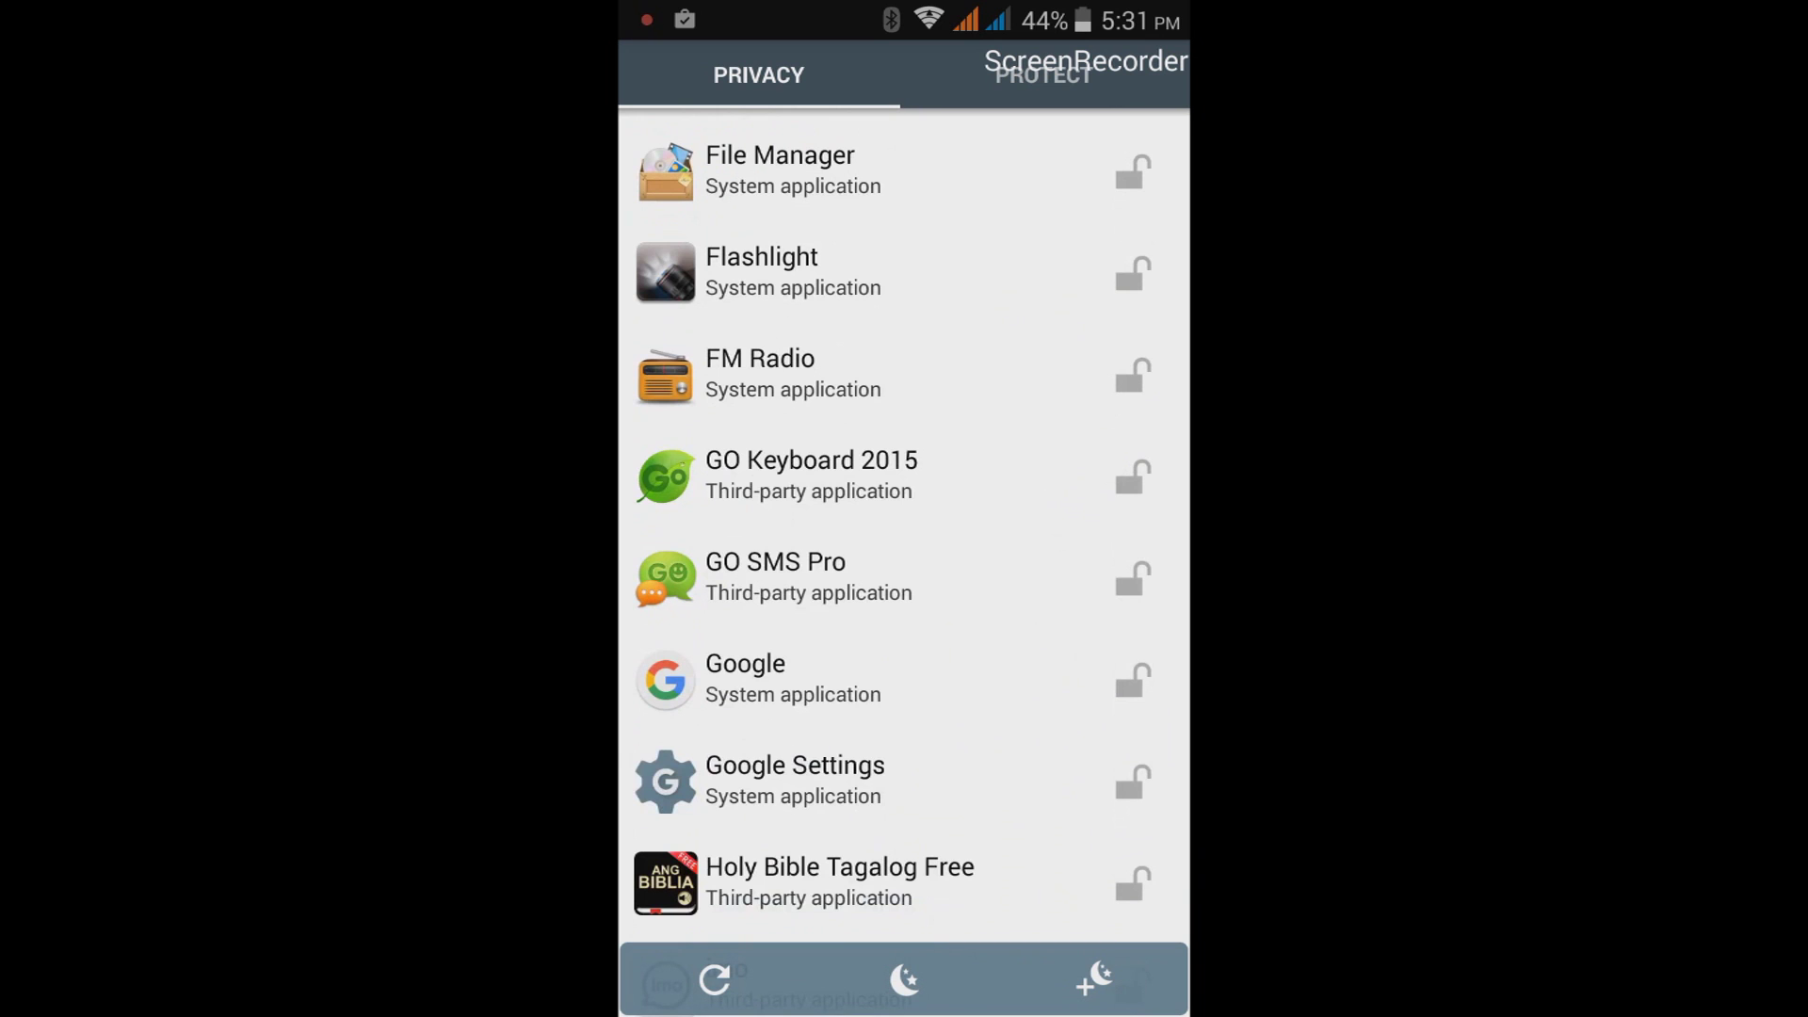
{"action": "left_click", "coordinate": [1135, 578]}
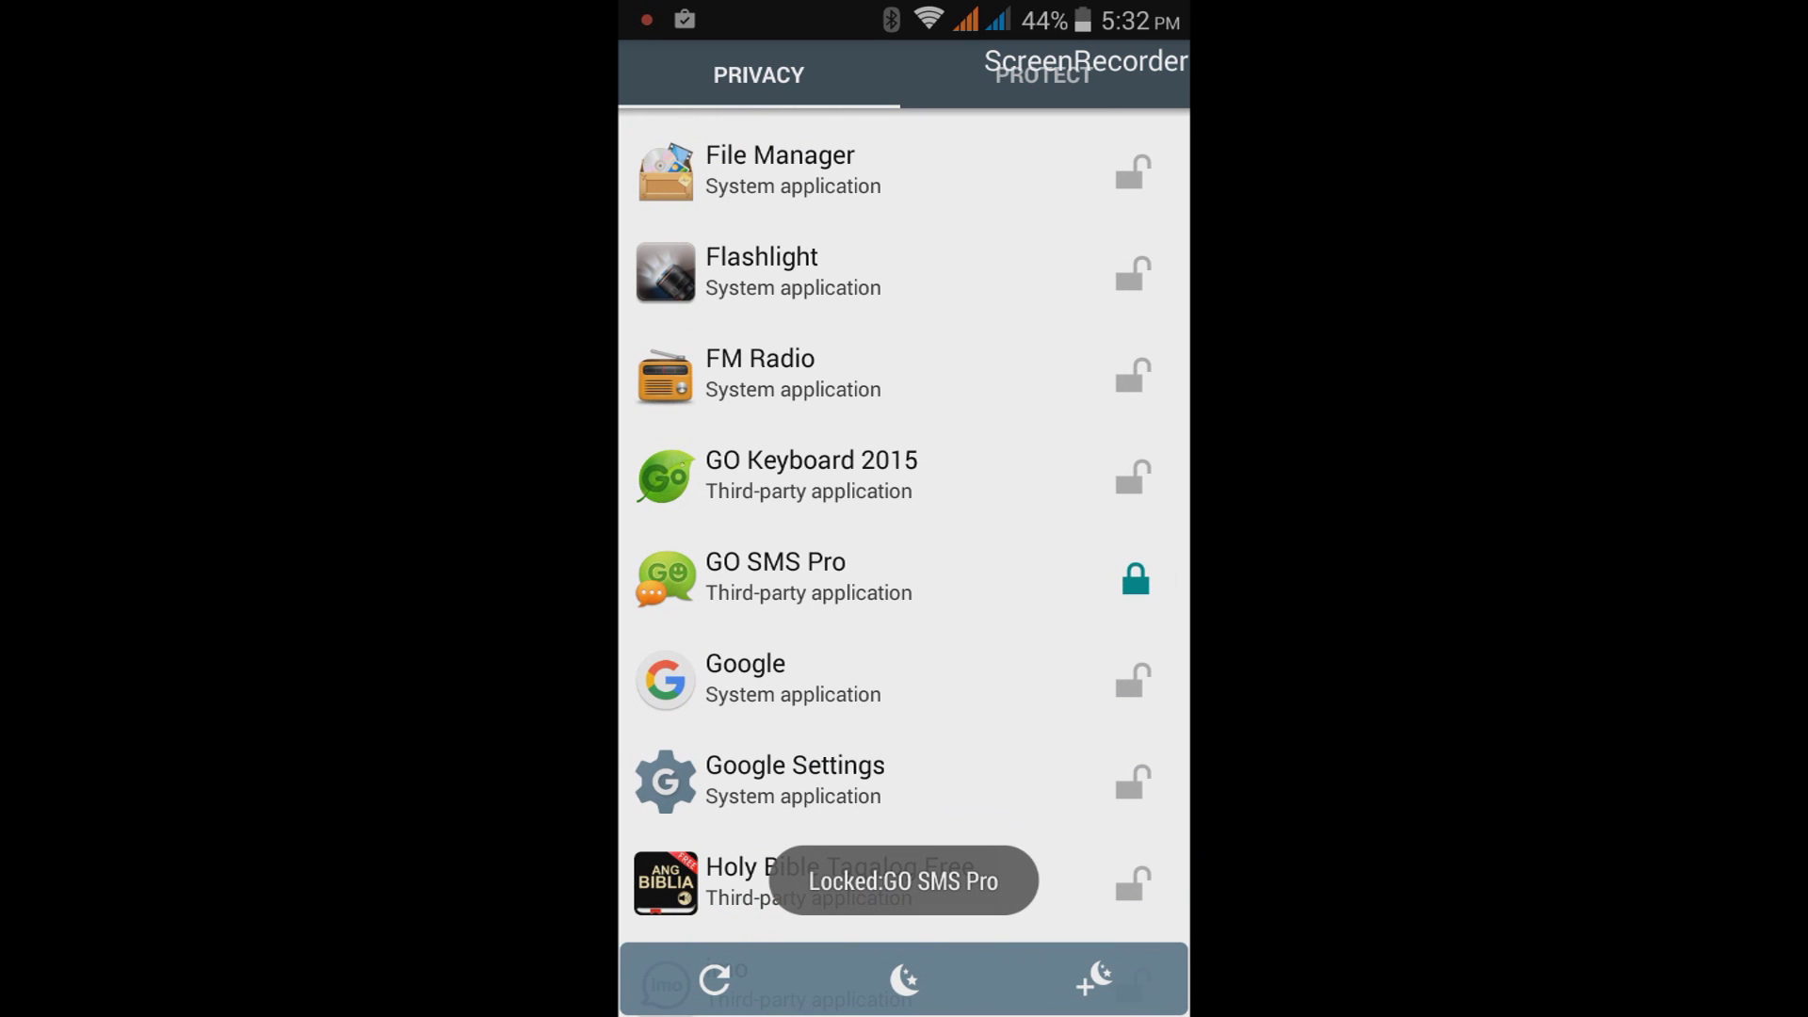
{"action": "key", "text": "Home"}
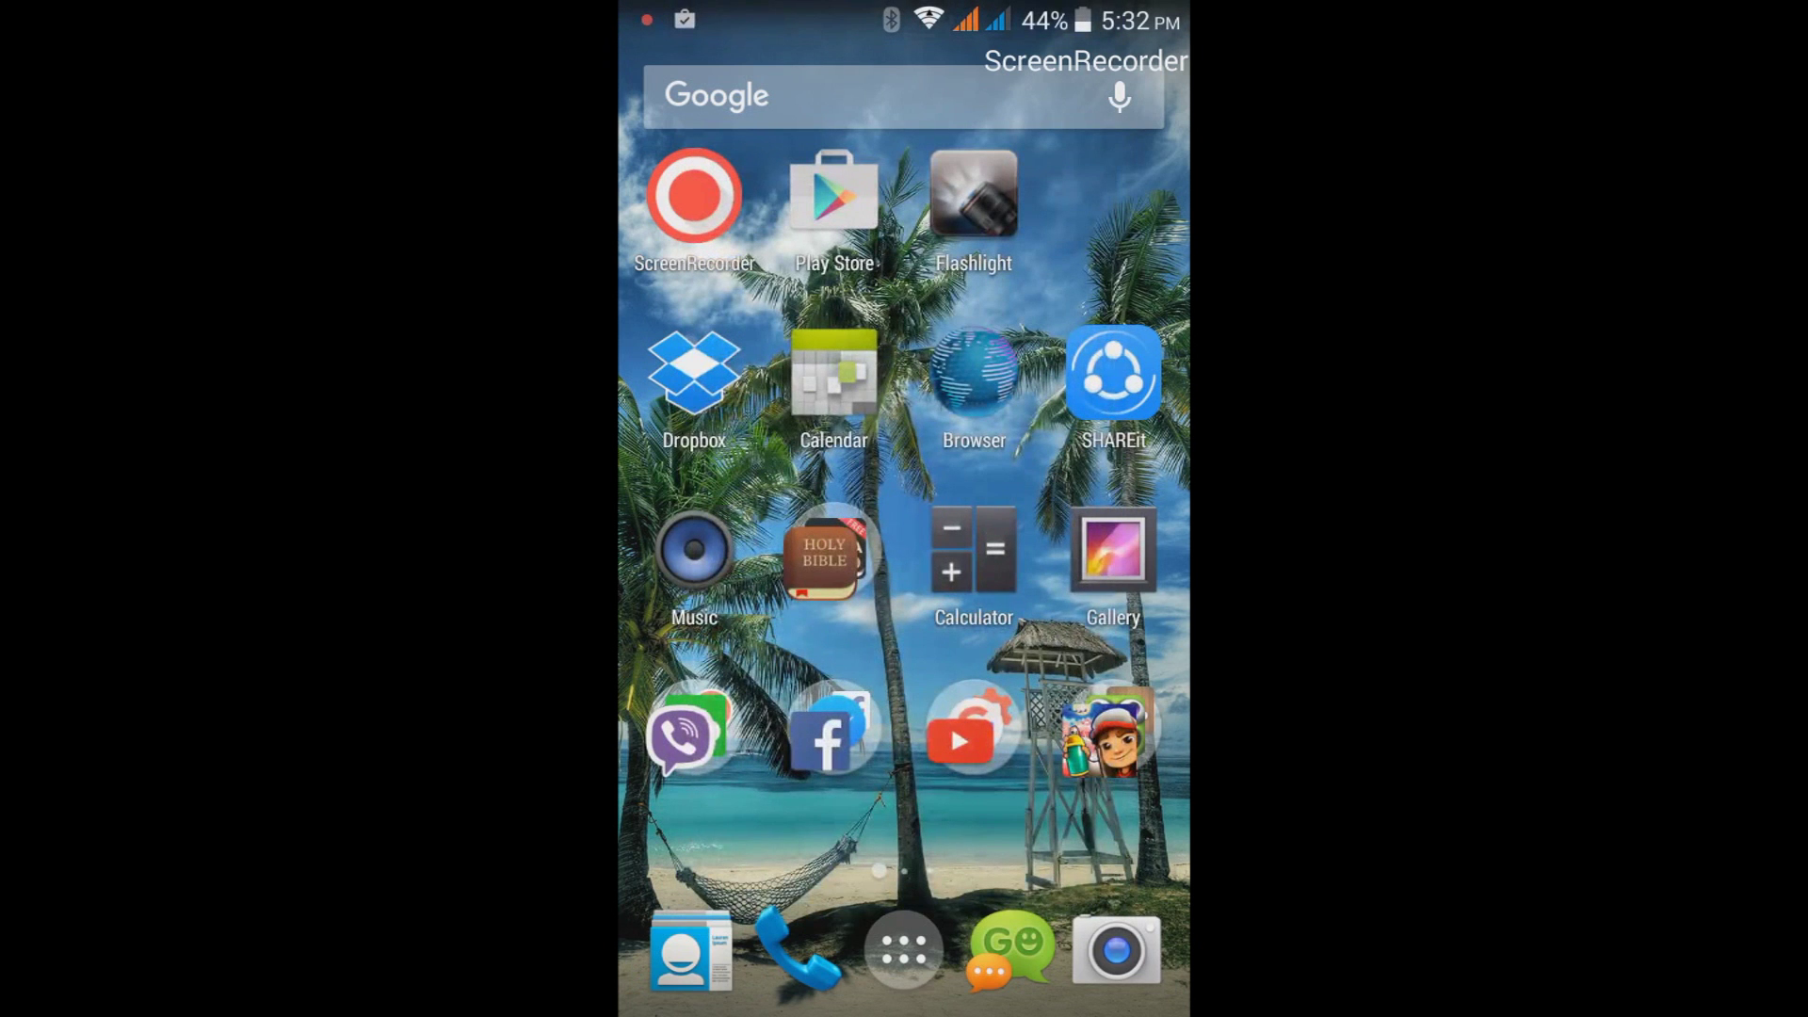
{"action": "left_click", "coordinate": [1010, 948]}
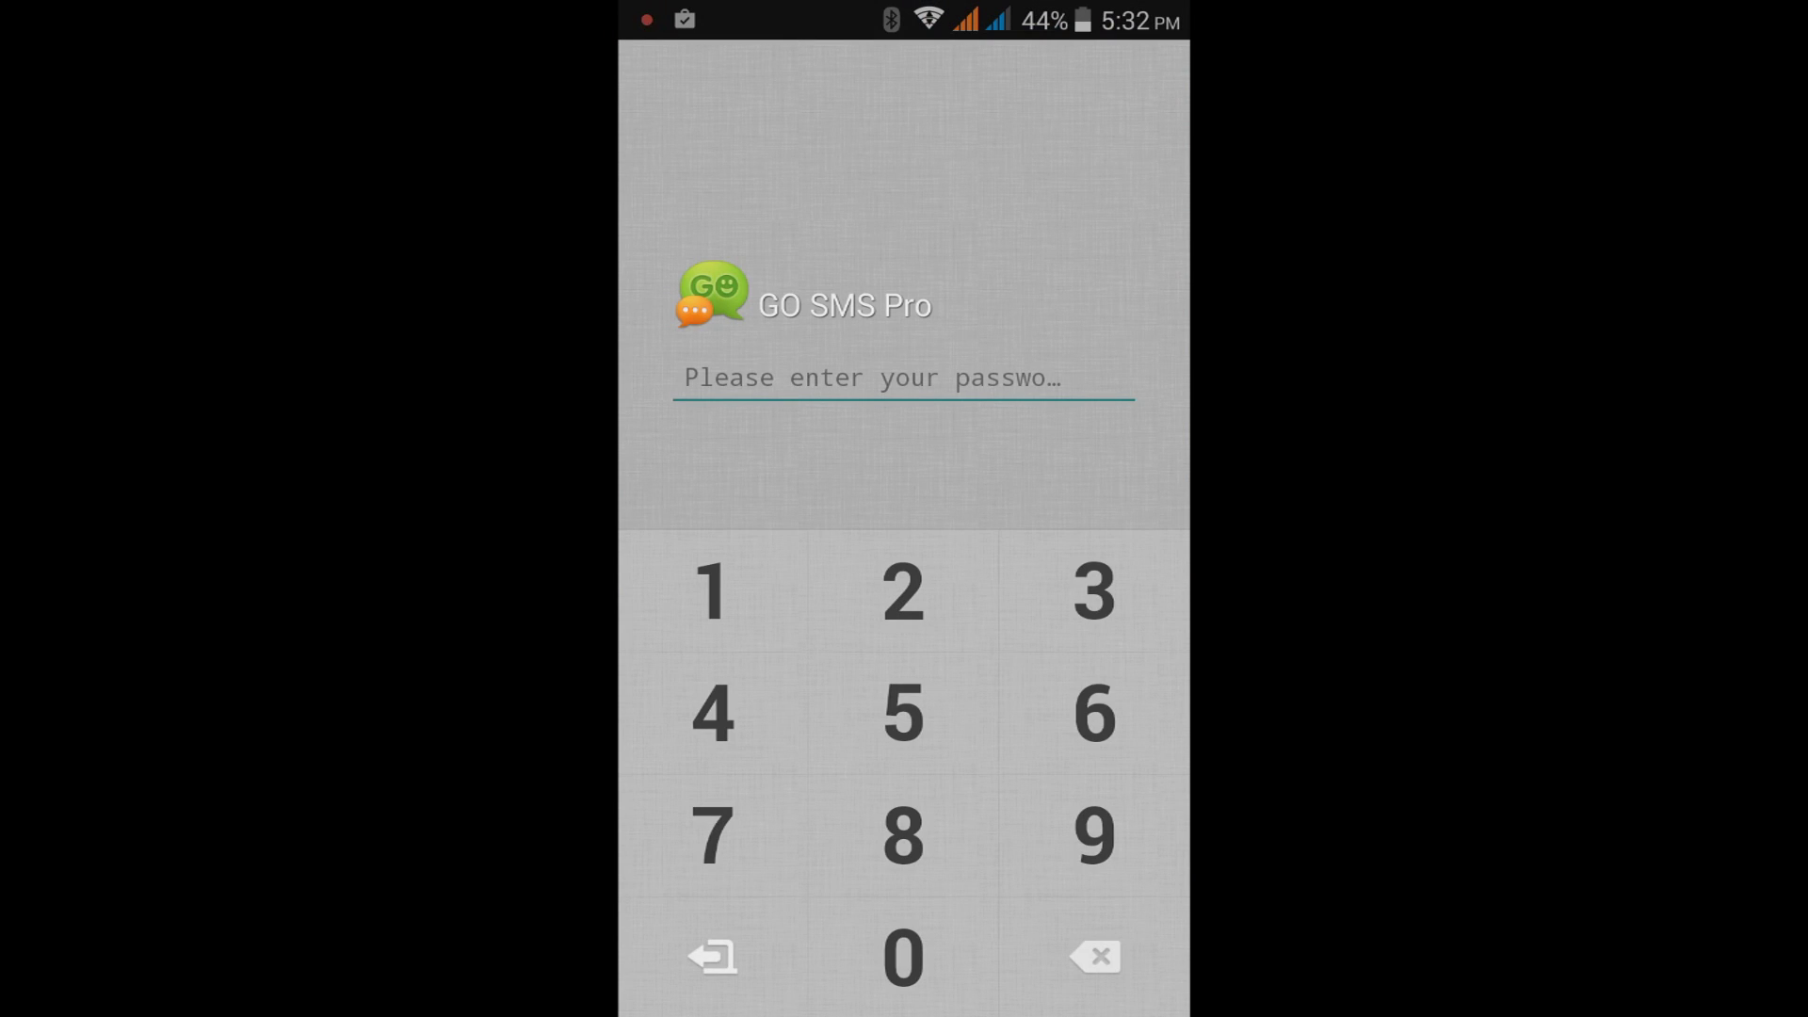
{"action": "key", "text": "Home"}
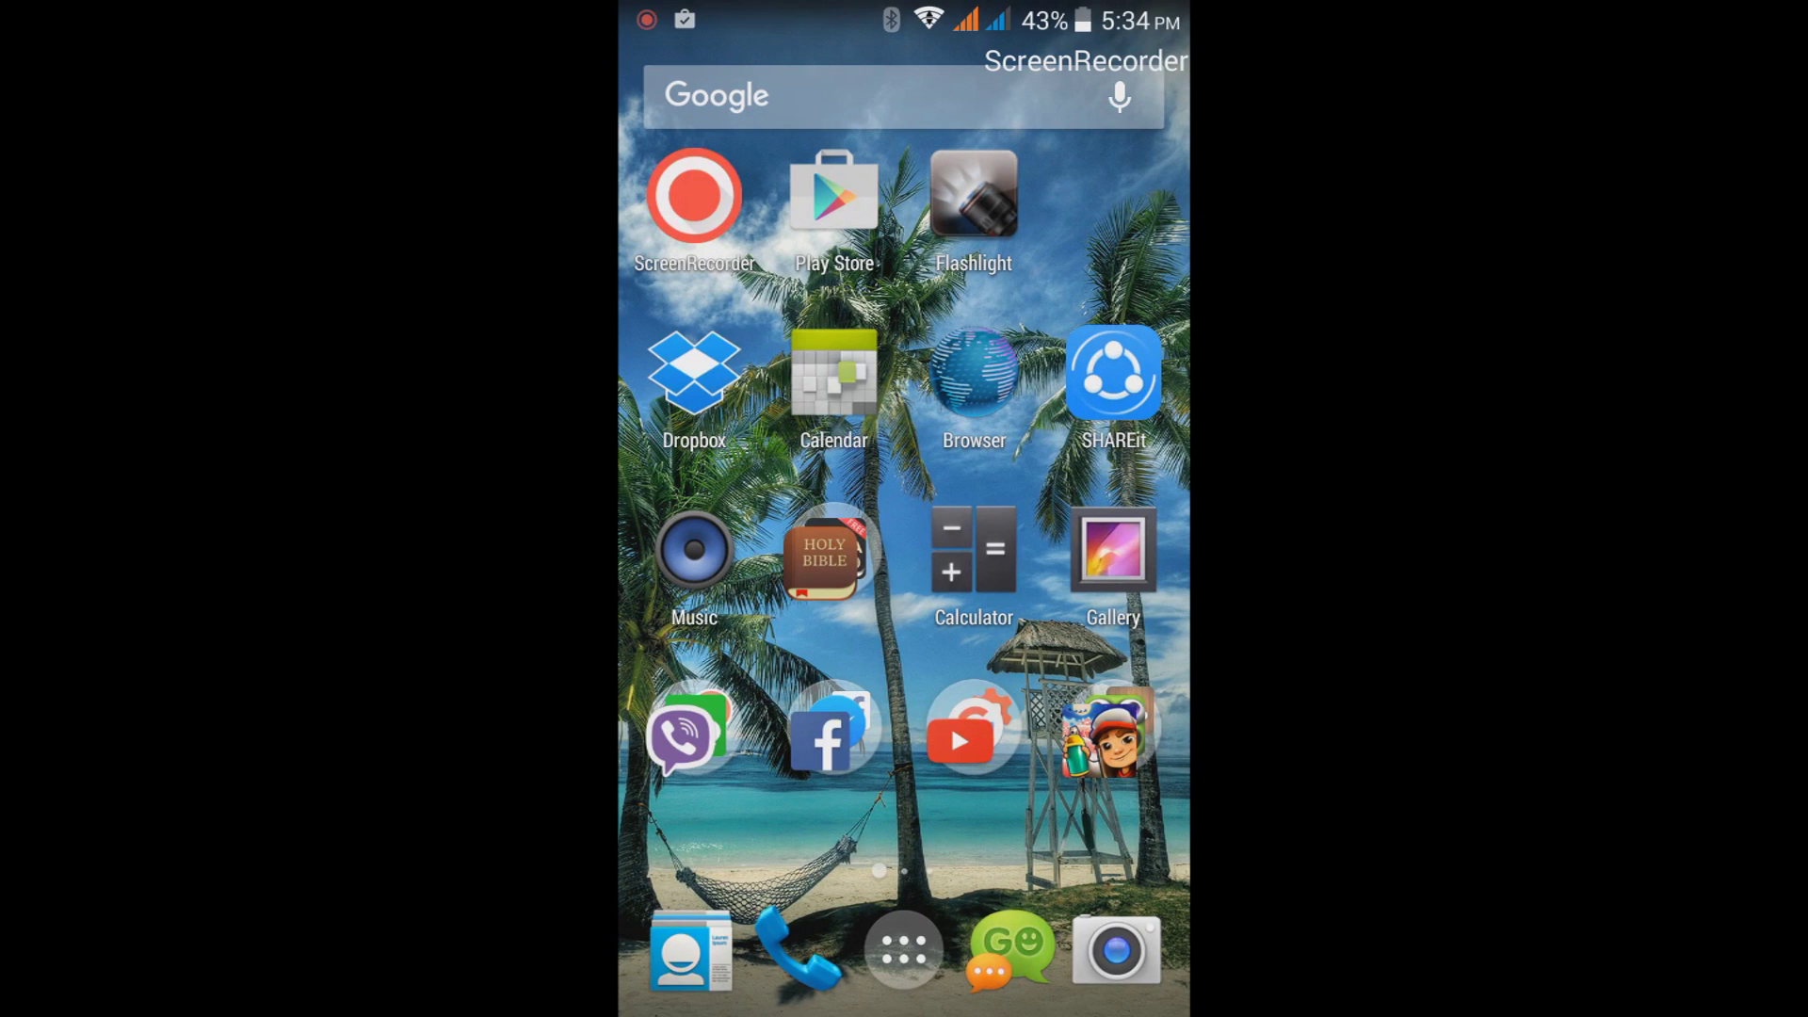
{"action": "left_click", "coordinate": [1136, 865]}
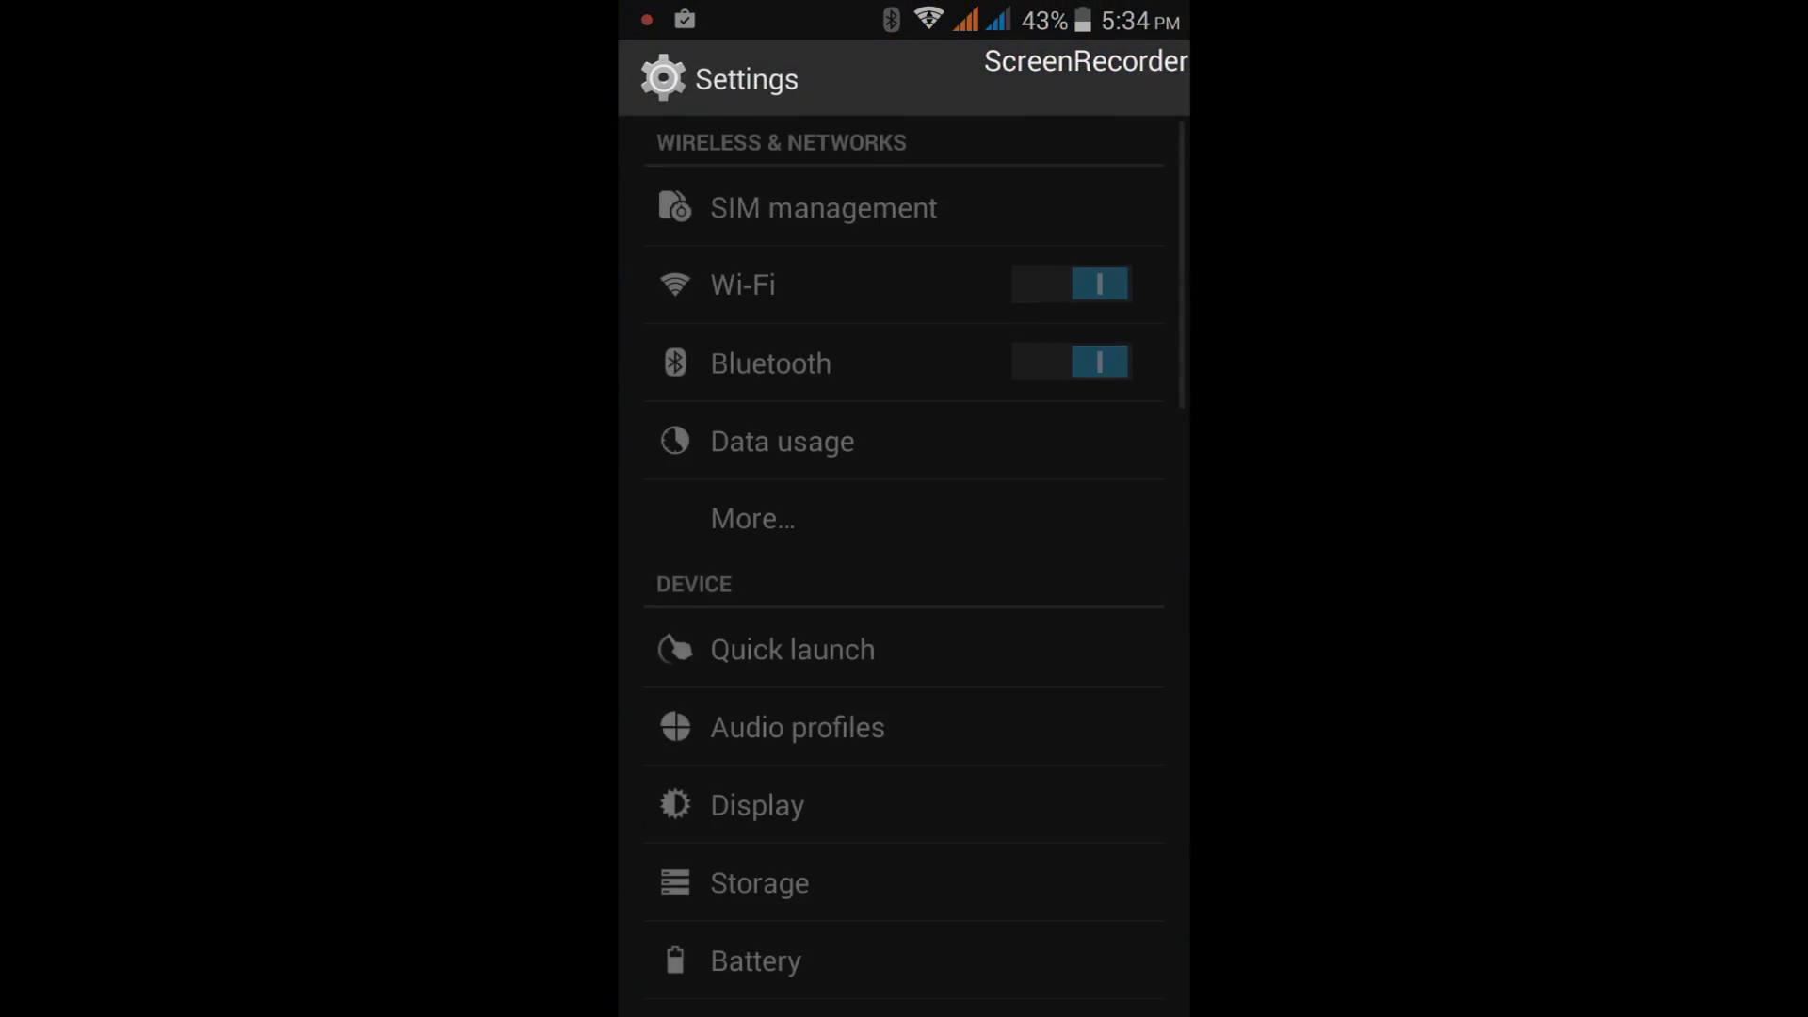
{"action": "scroll", "coordinate": [989, 556], "scroll_direction": "down", "scroll_amount": 3}
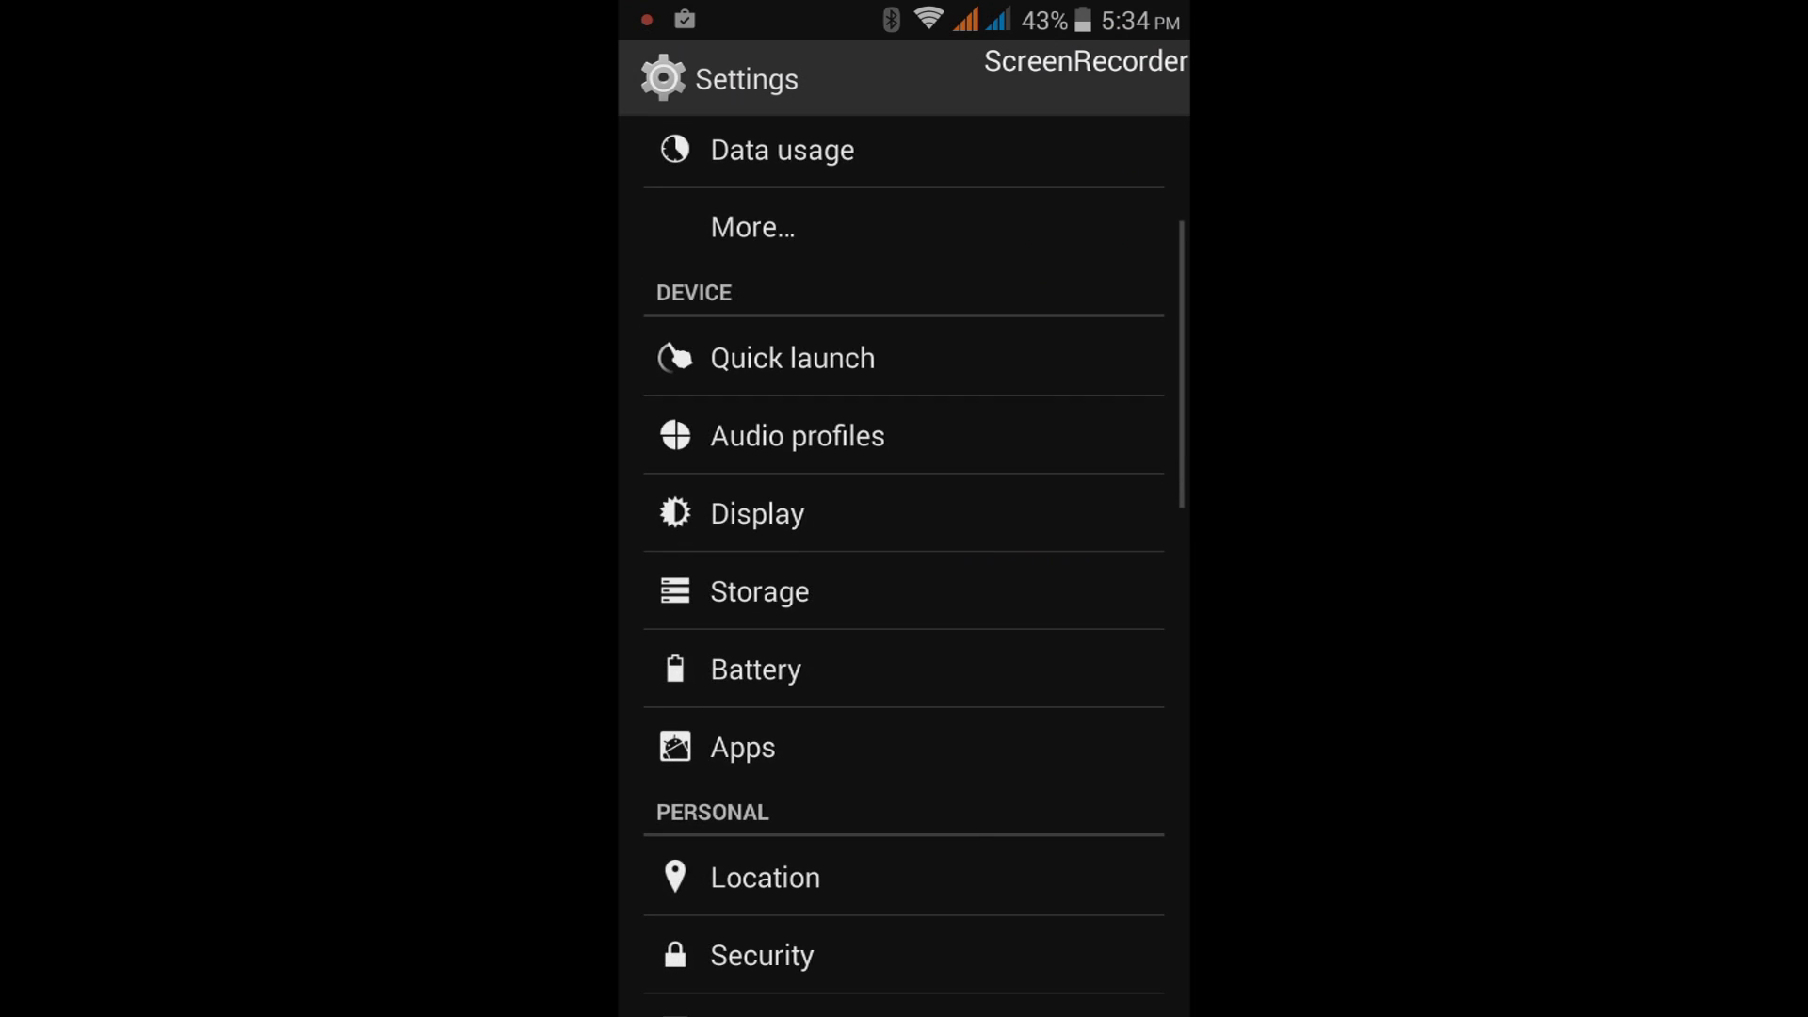
{"action": "scroll", "coordinate": [962, 702], "scroll_direction": "down", "scroll_amount": 2}
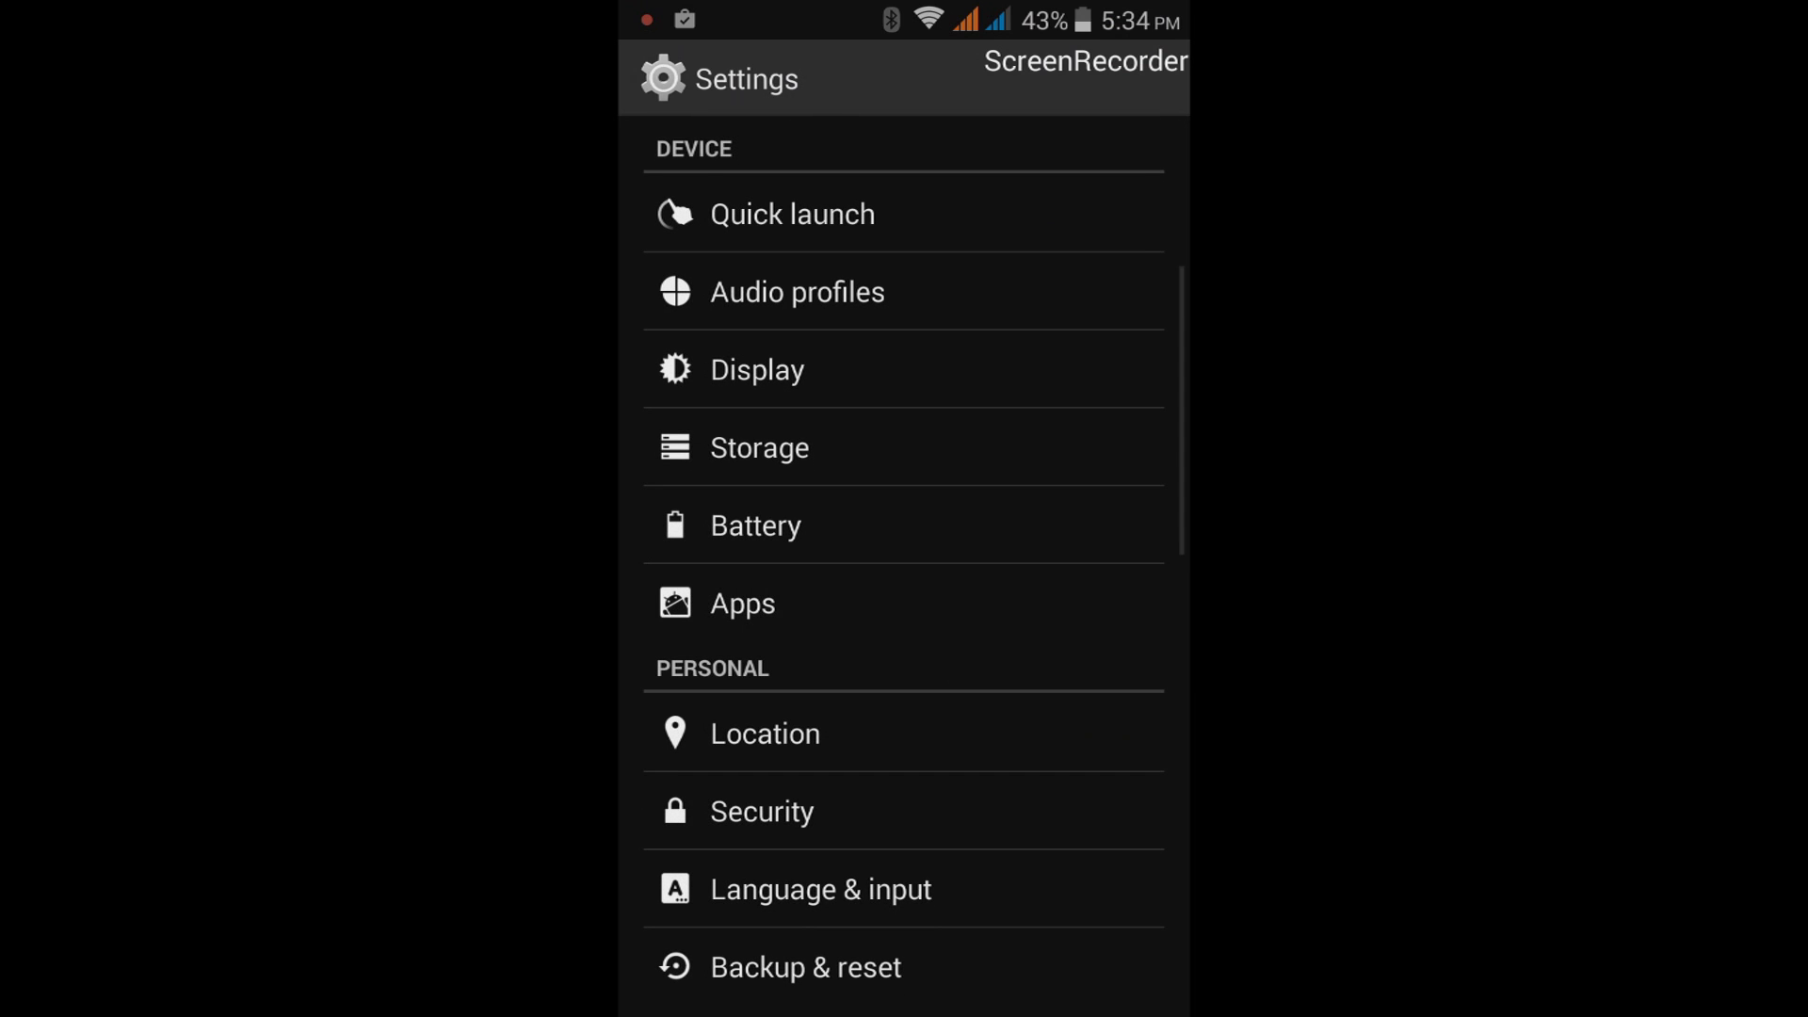
{"action": "left_click", "coordinate": [743, 604]}
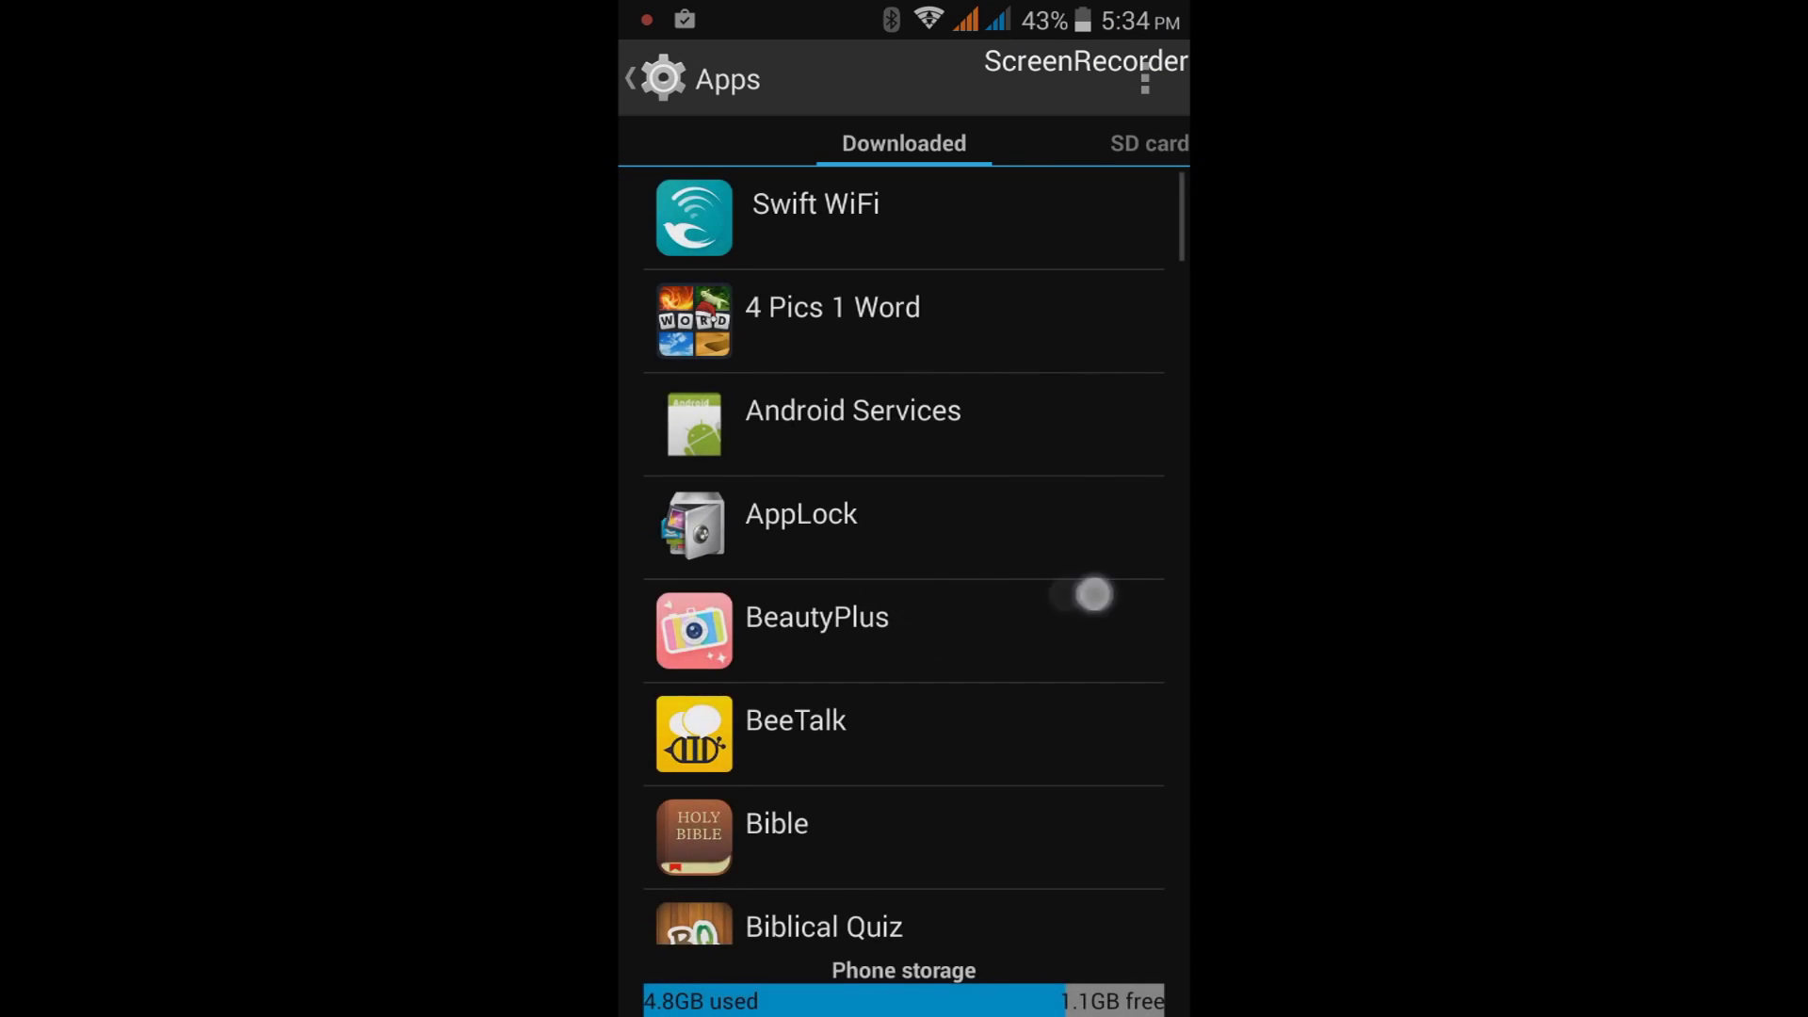
{"action": "mouse_move", "coordinate": [1090, 594]}
{"action": "left_mouse_down"}
{"action": "mouse_move", "coordinate": [829, 593]}
{"action": "mouse_move", "coordinate": [848, 621]}
{"action": "left_mouse_up"}
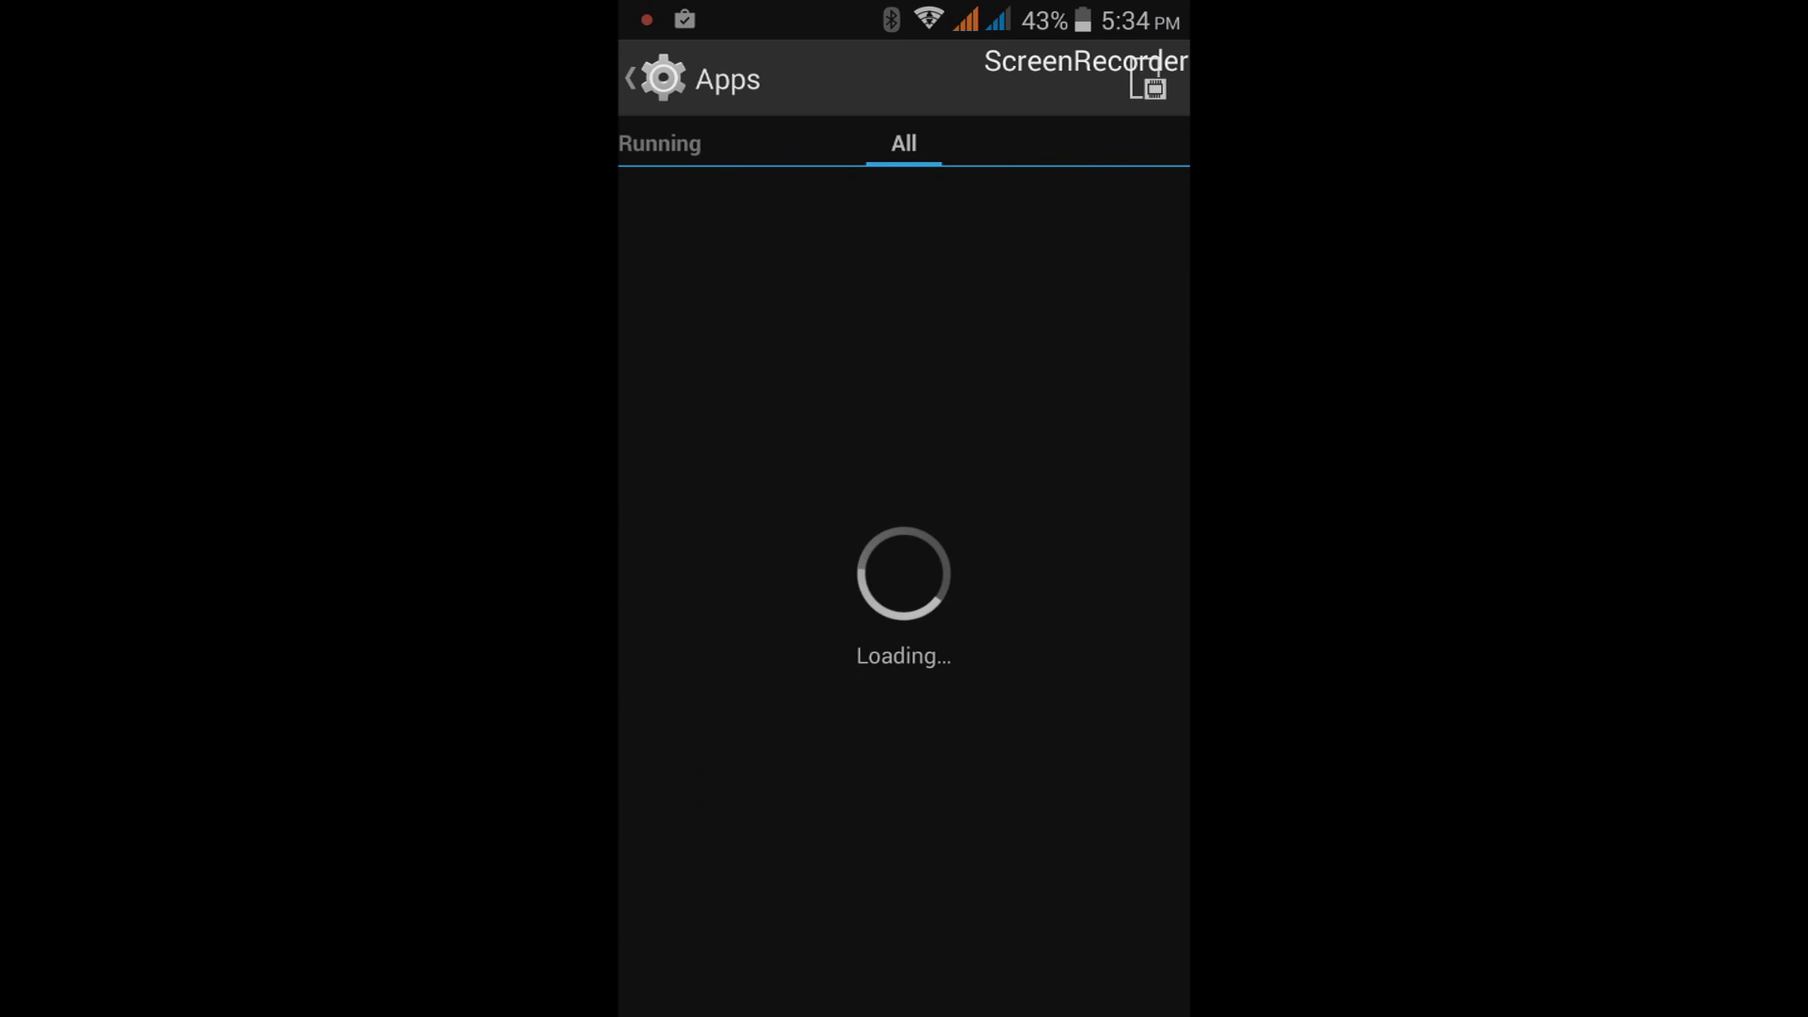
{"action": "scroll", "coordinate": [903, 565], "scroll_direction": "down", "scroll_amount": 3}
{"action": "left_click_drag", "start_coordinate": [989, 768], "coordinate": [997, 517]}
{"action": "left_click", "coordinate": [969, 633]}
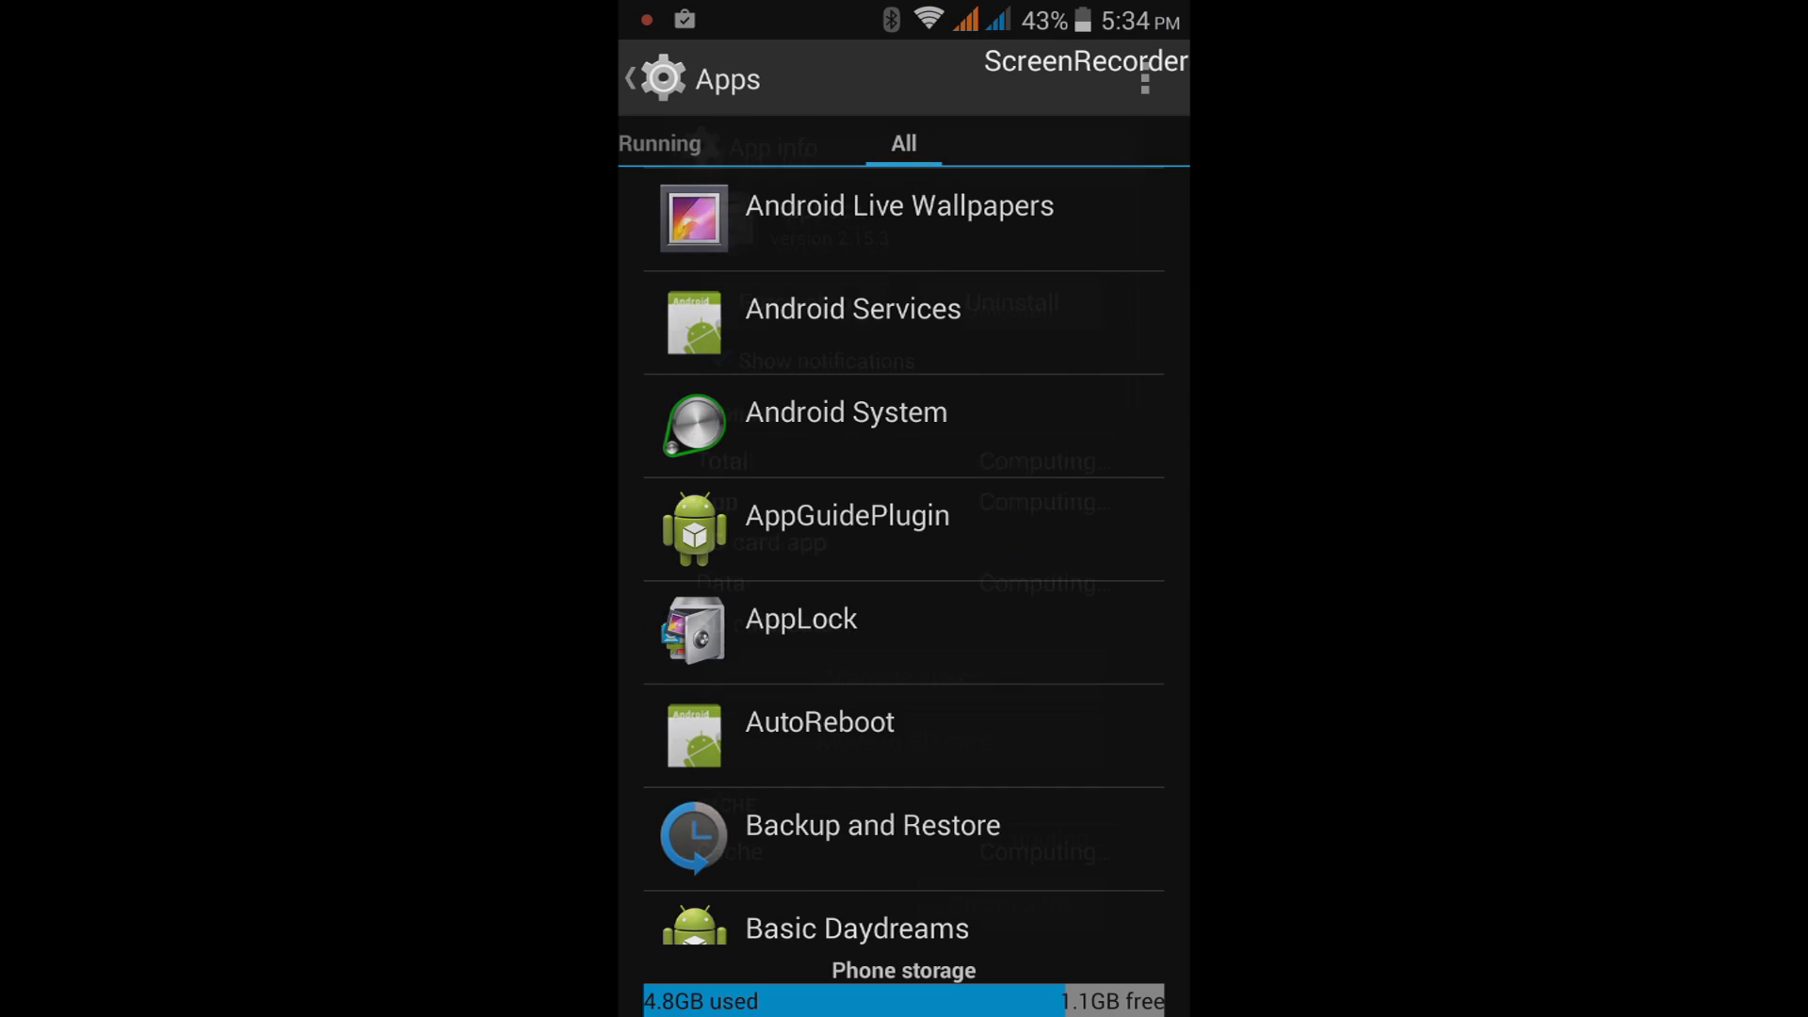
{"action": "left_click", "coordinate": [1032, 263]}
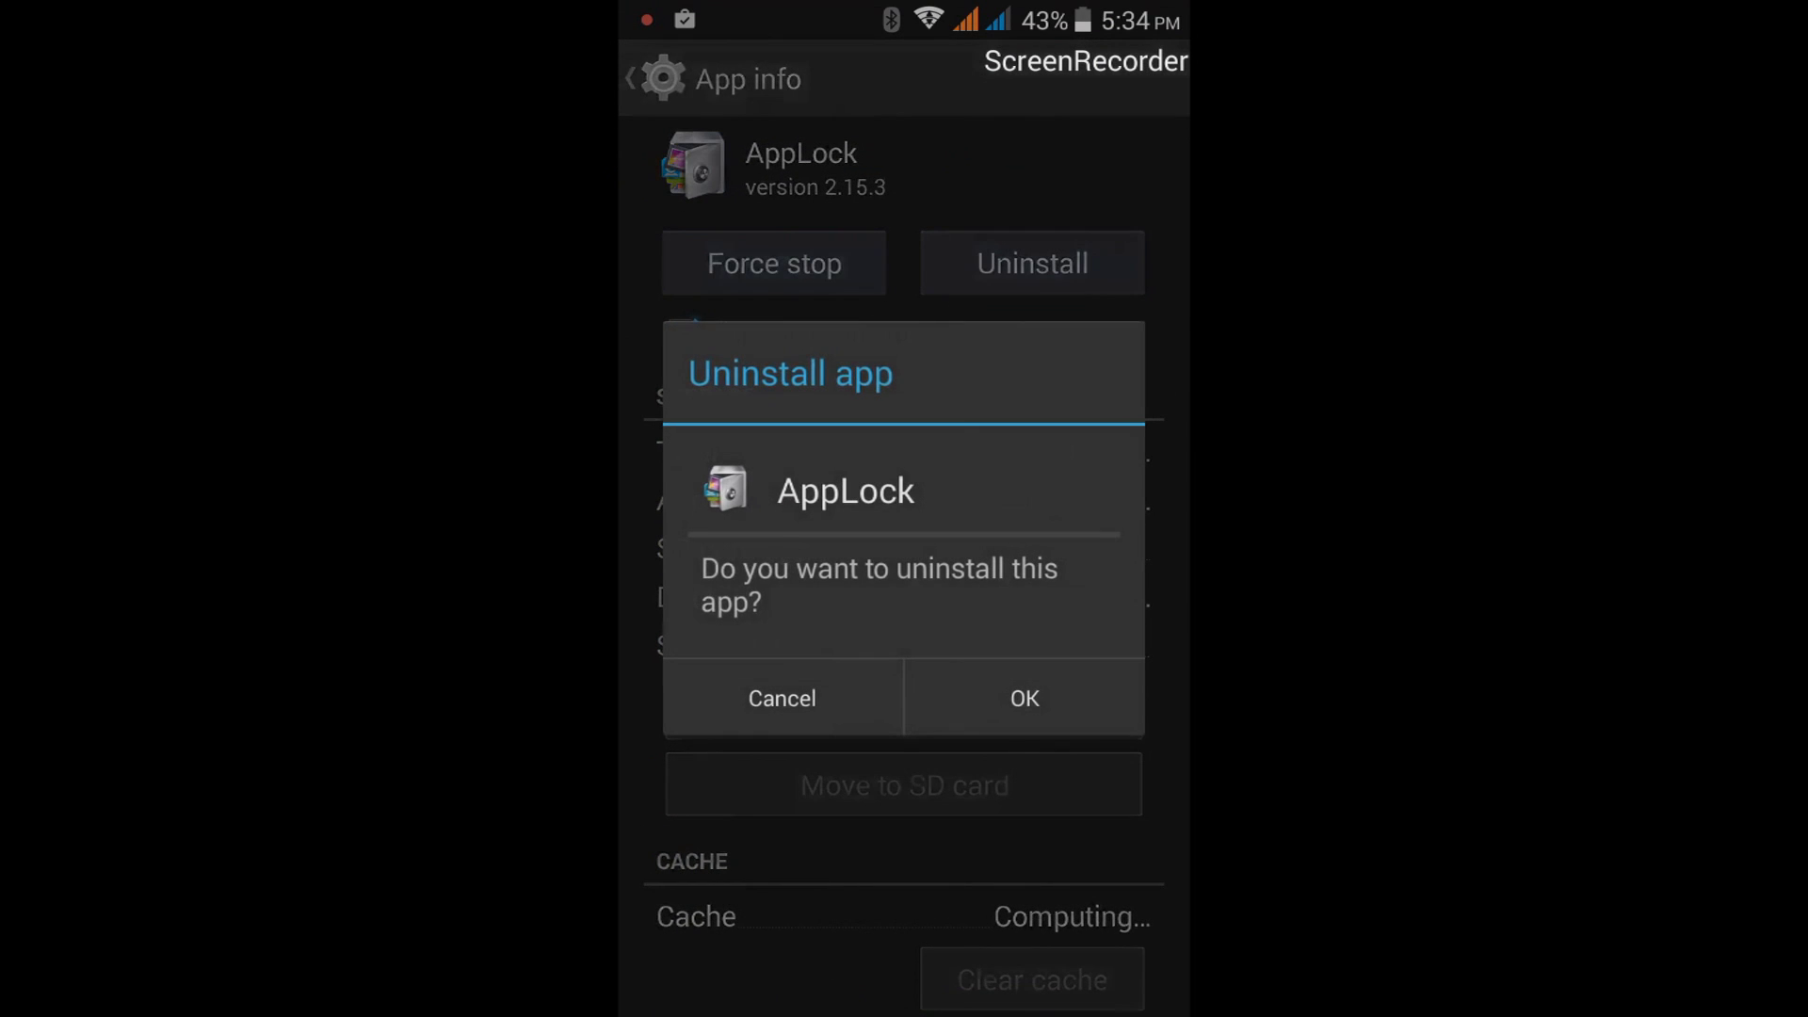
{"action": "left_click", "coordinate": [782, 697]}
{"action": "left_click", "coordinate": [664, 79]}
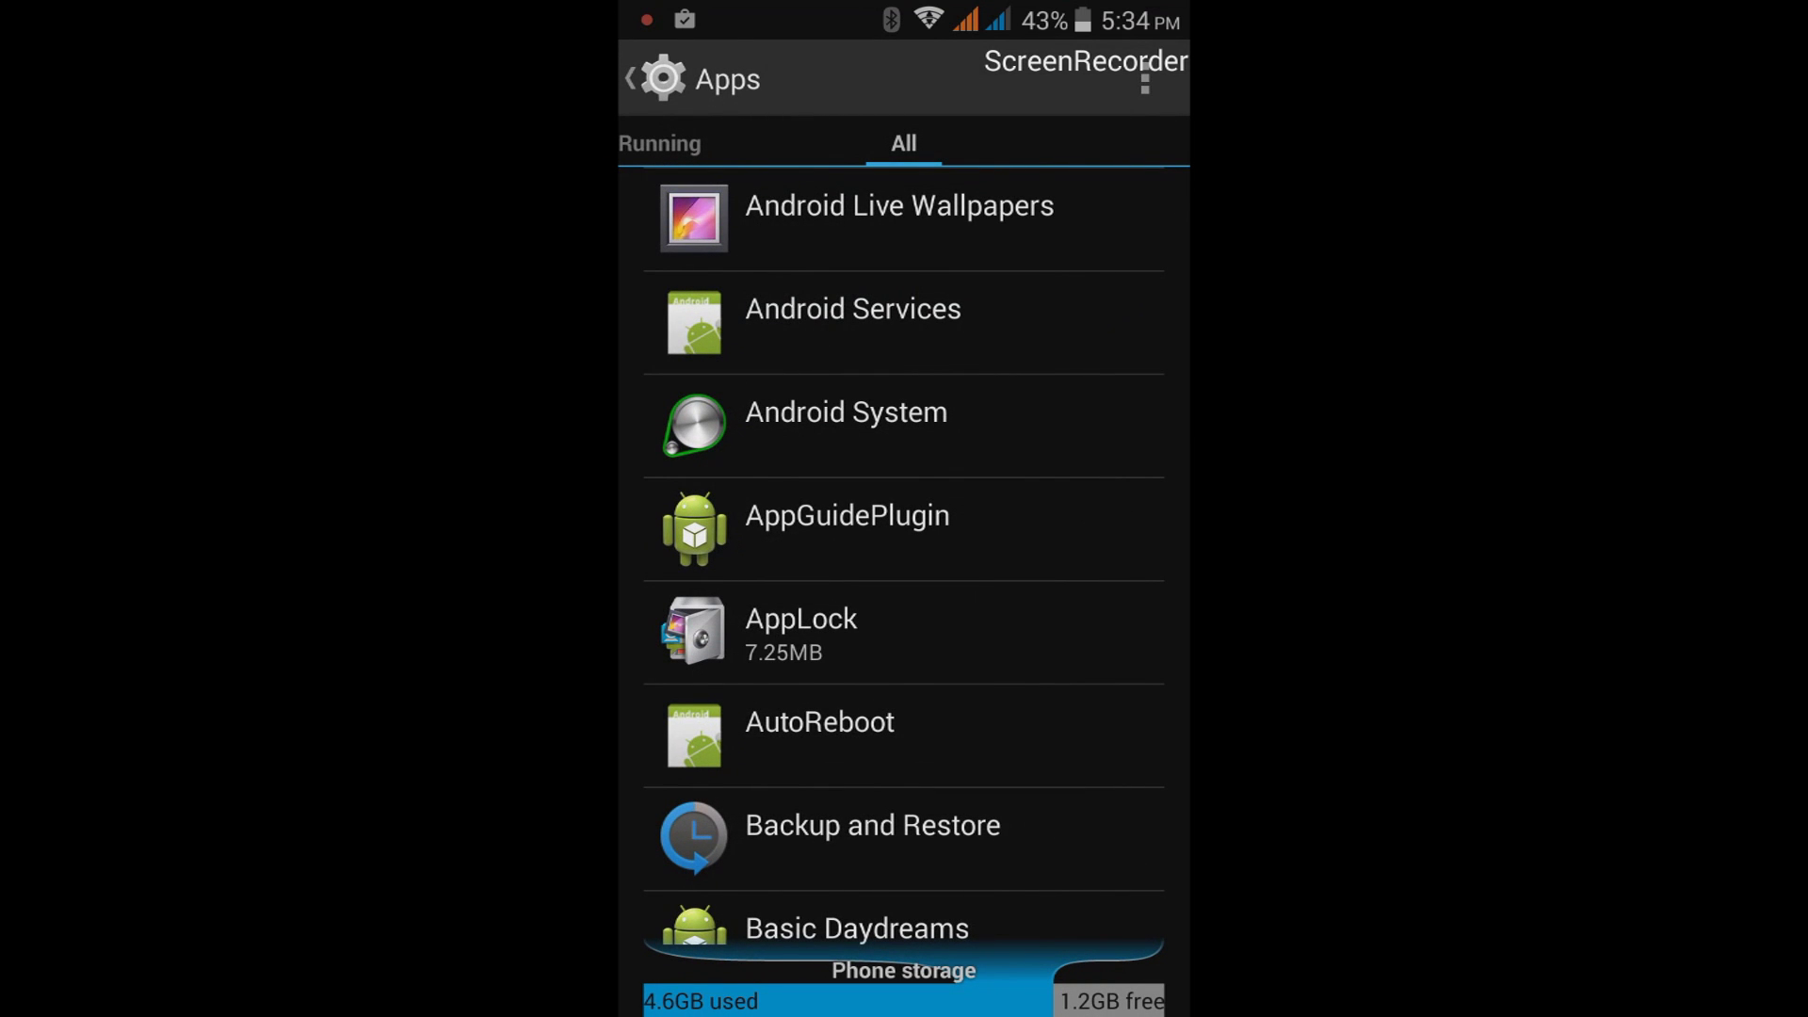
{"action": "key", "text": "Escape"}
{"action": "key", "text": "Escape"}
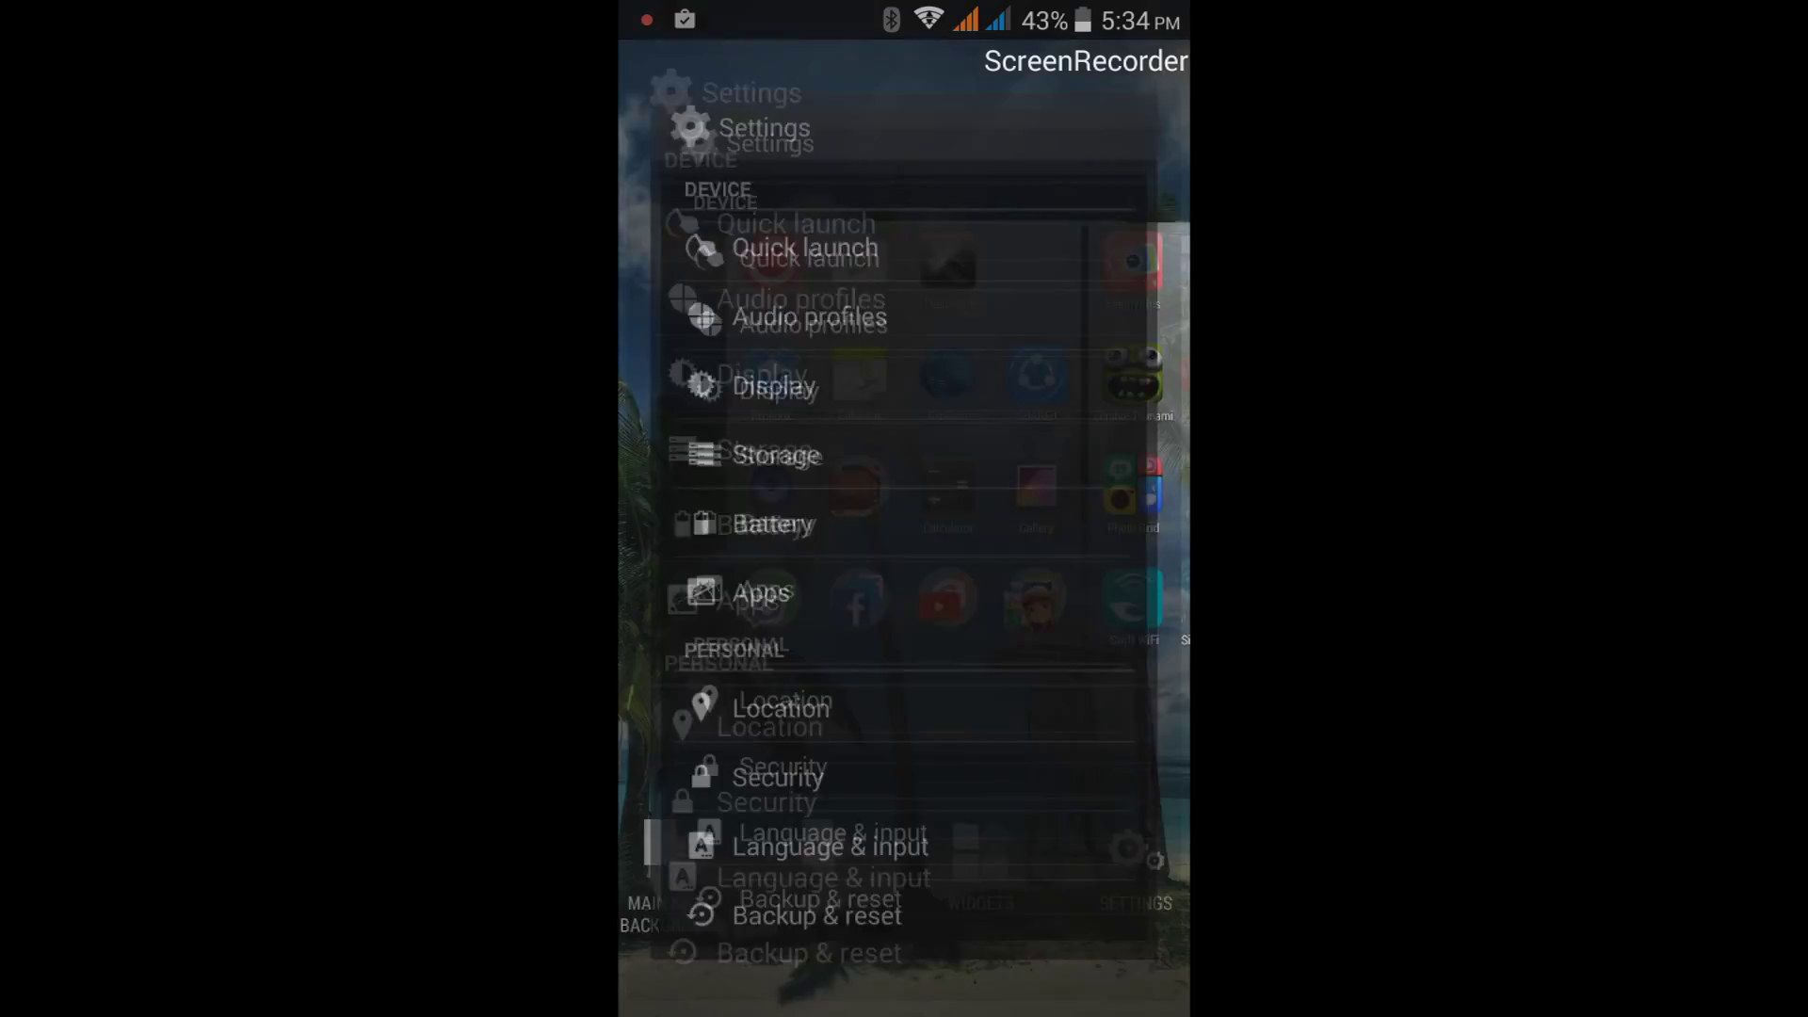
- Open AppLock from the app drawer's last page and enter the passcode
{"action": "left_click", "coordinate": [903, 951]}
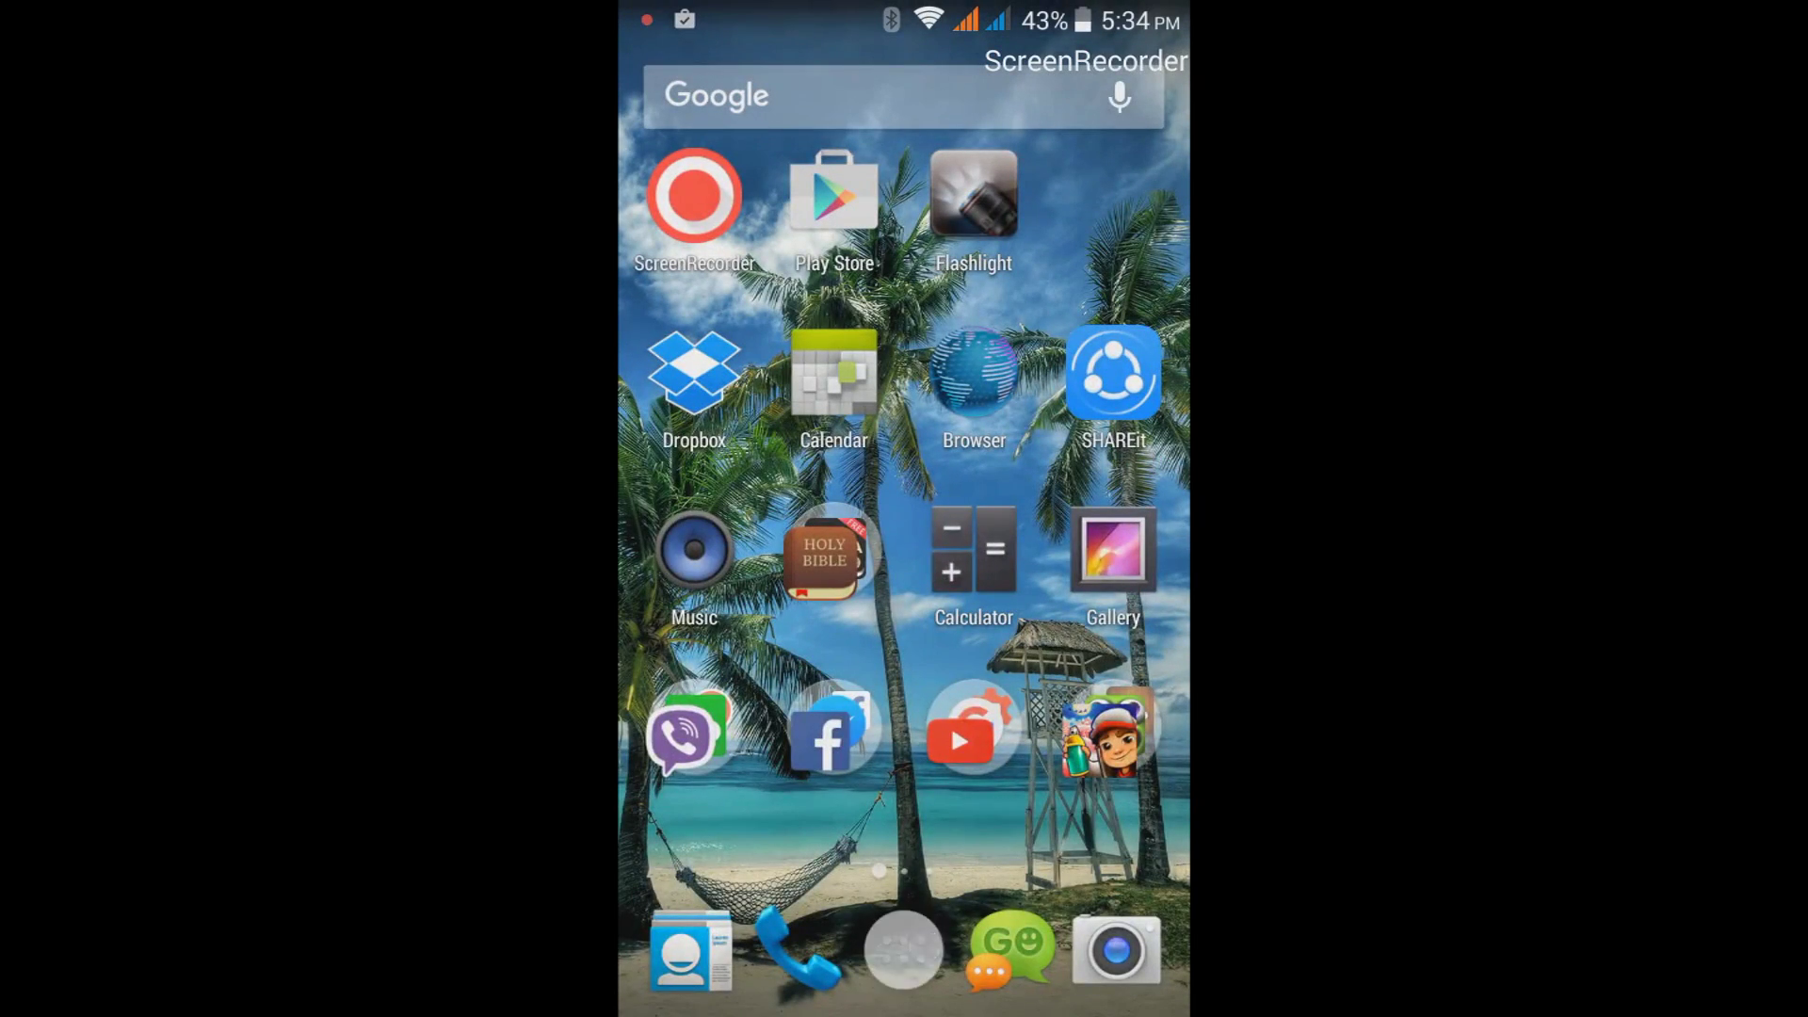
{"action": "left_click_drag", "start_coordinate": [1082, 508], "coordinate": [706, 508]}
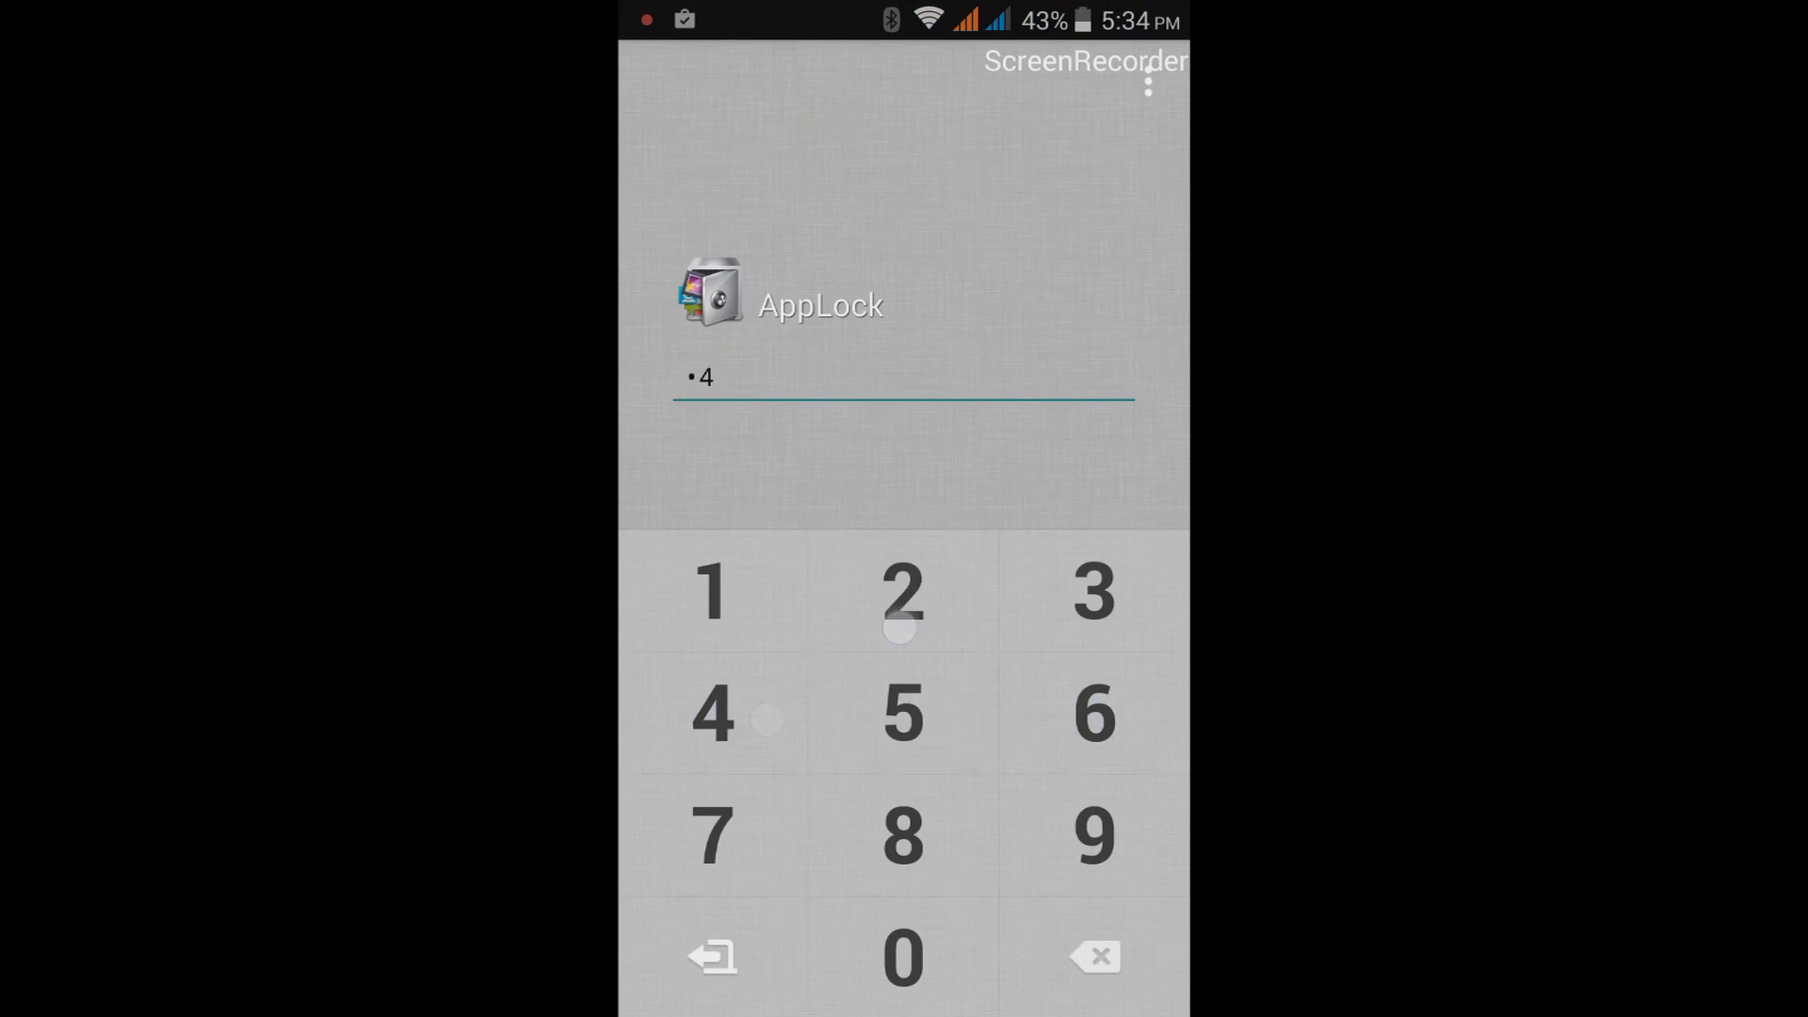
{"action": "left_click", "coordinate": [903, 713]}
{"action": "left_click", "coordinate": [753, 832]}
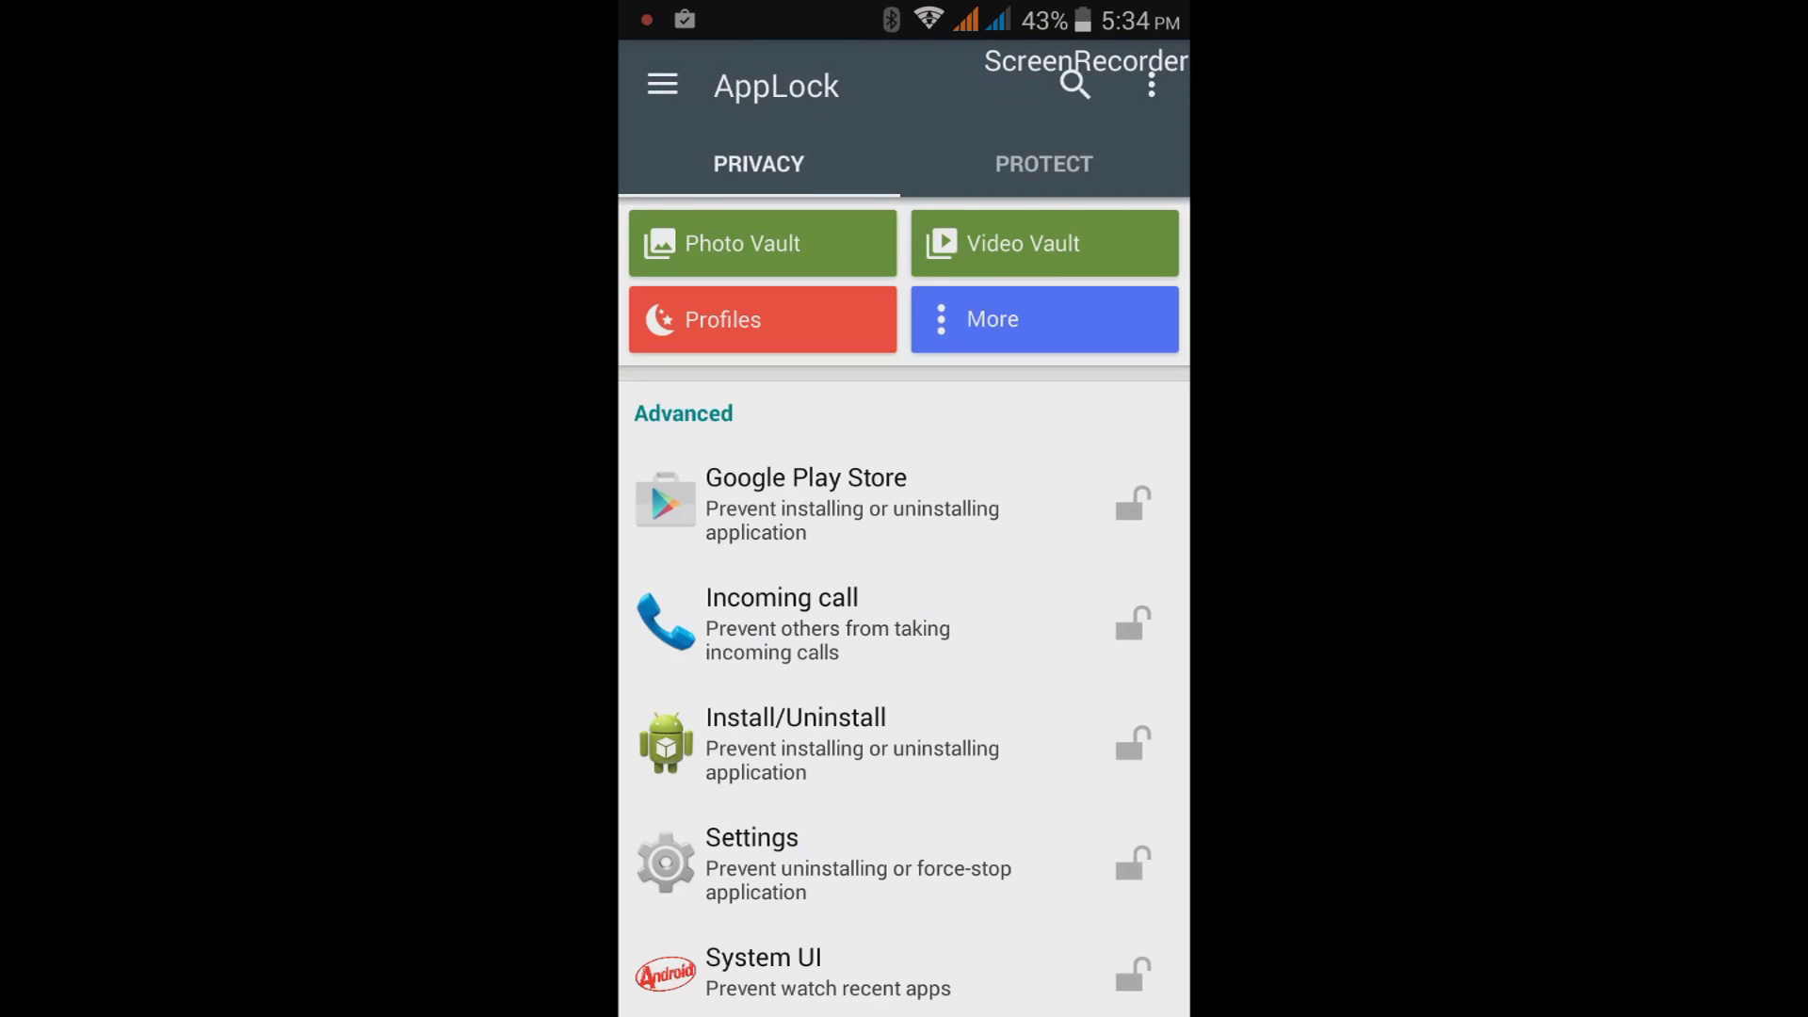
- Lock the Install/Uninstall and Settings entries, then return home
{"action": "scroll", "coordinate": [904, 565], "scroll_direction": "down", "scroll_amount": 2}
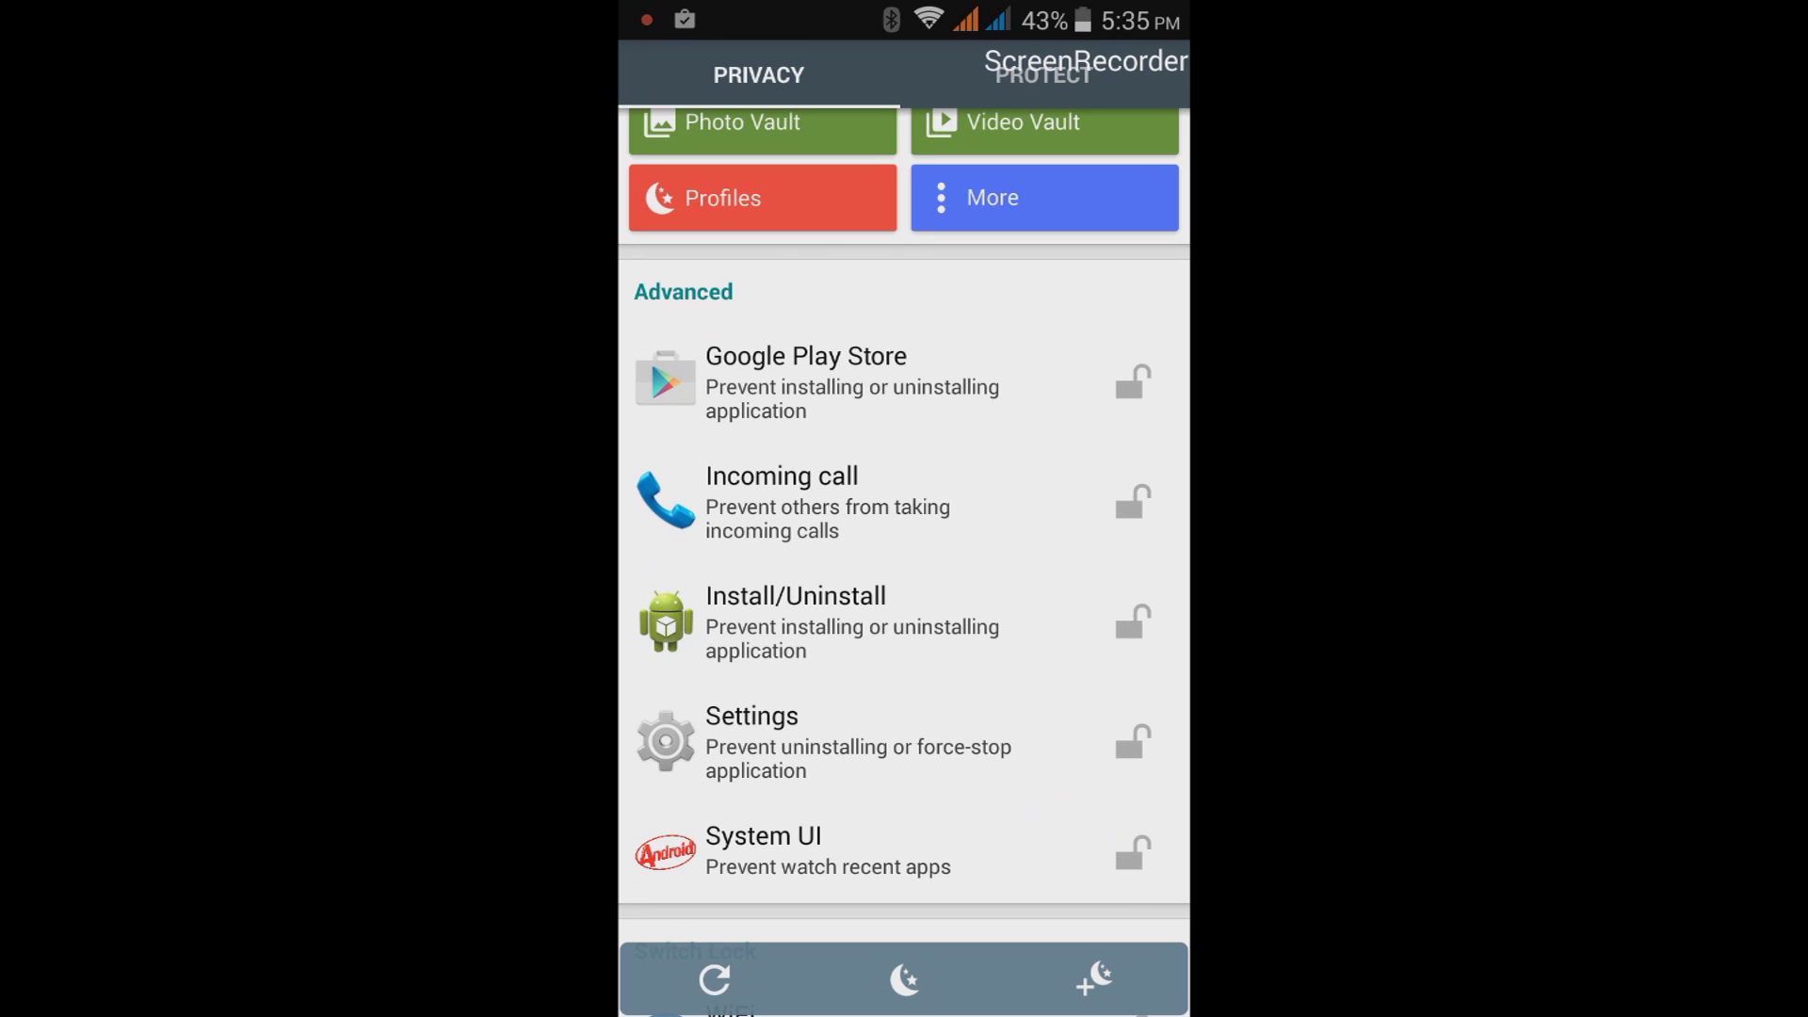
{"action": "left_click", "coordinate": [1134, 621]}
{"action": "left_click", "coordinate": [1135, 744]}
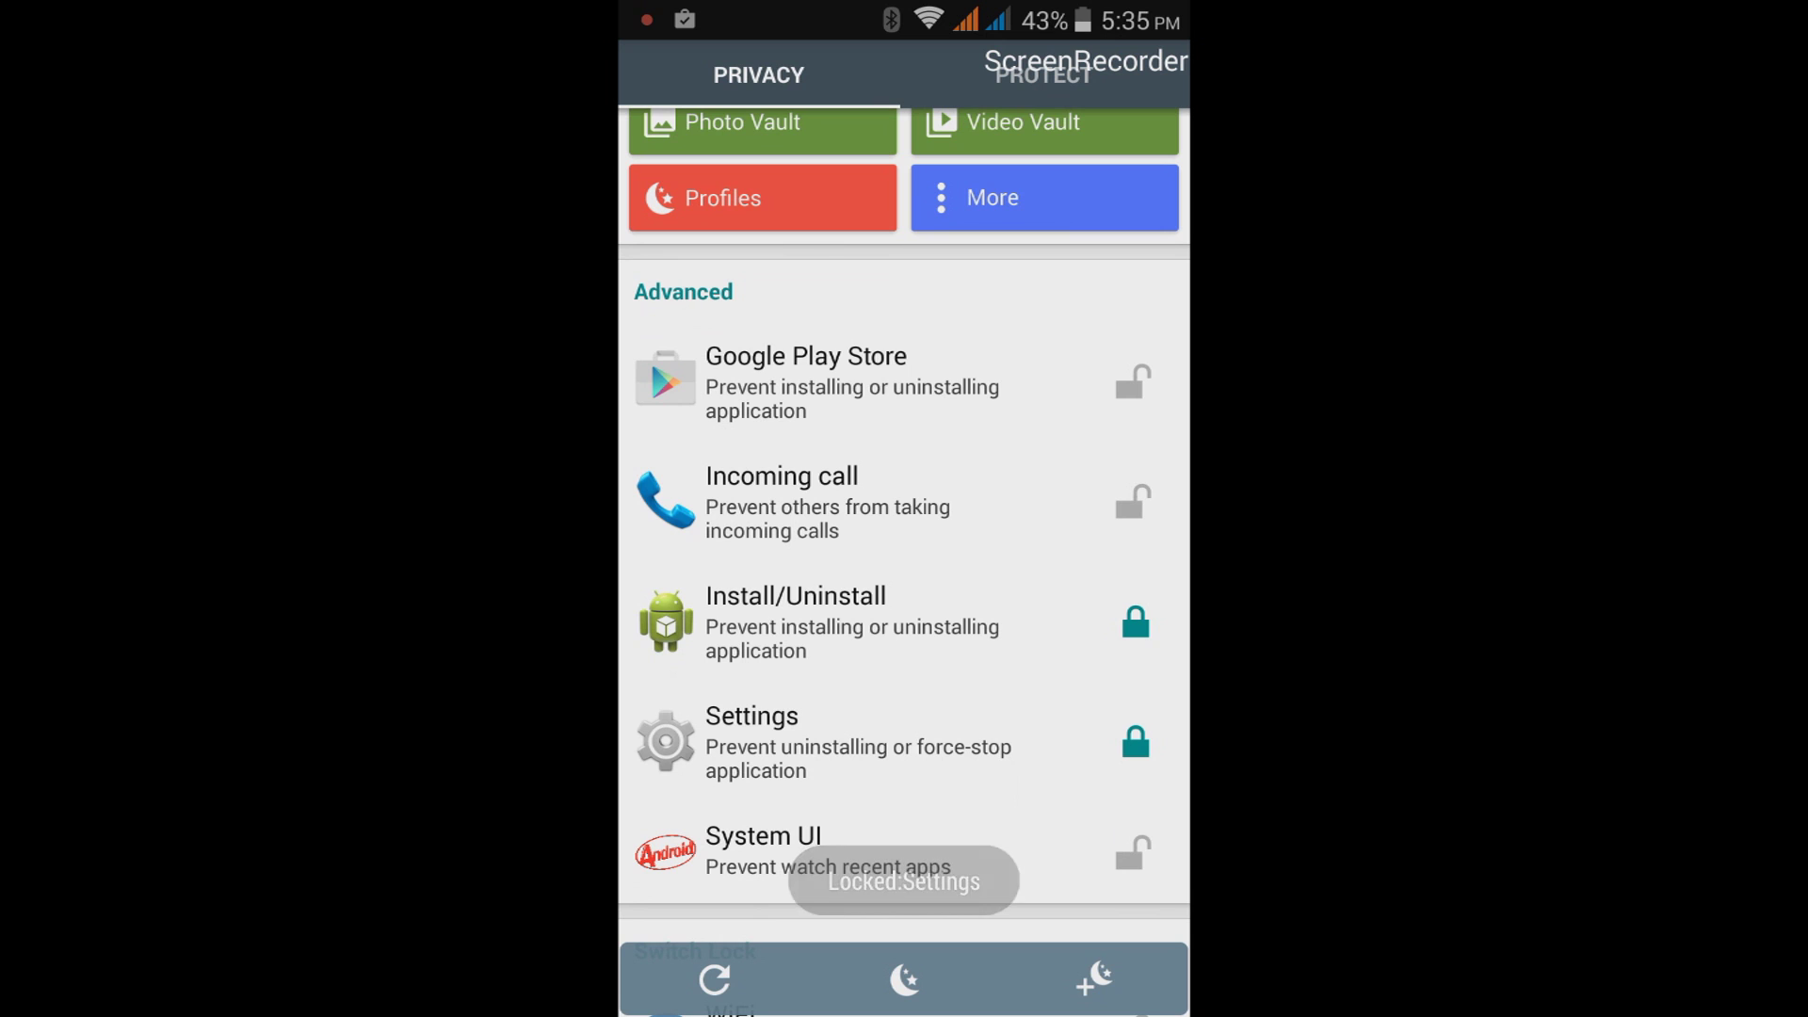
{"action": "key", "text": "Home"}
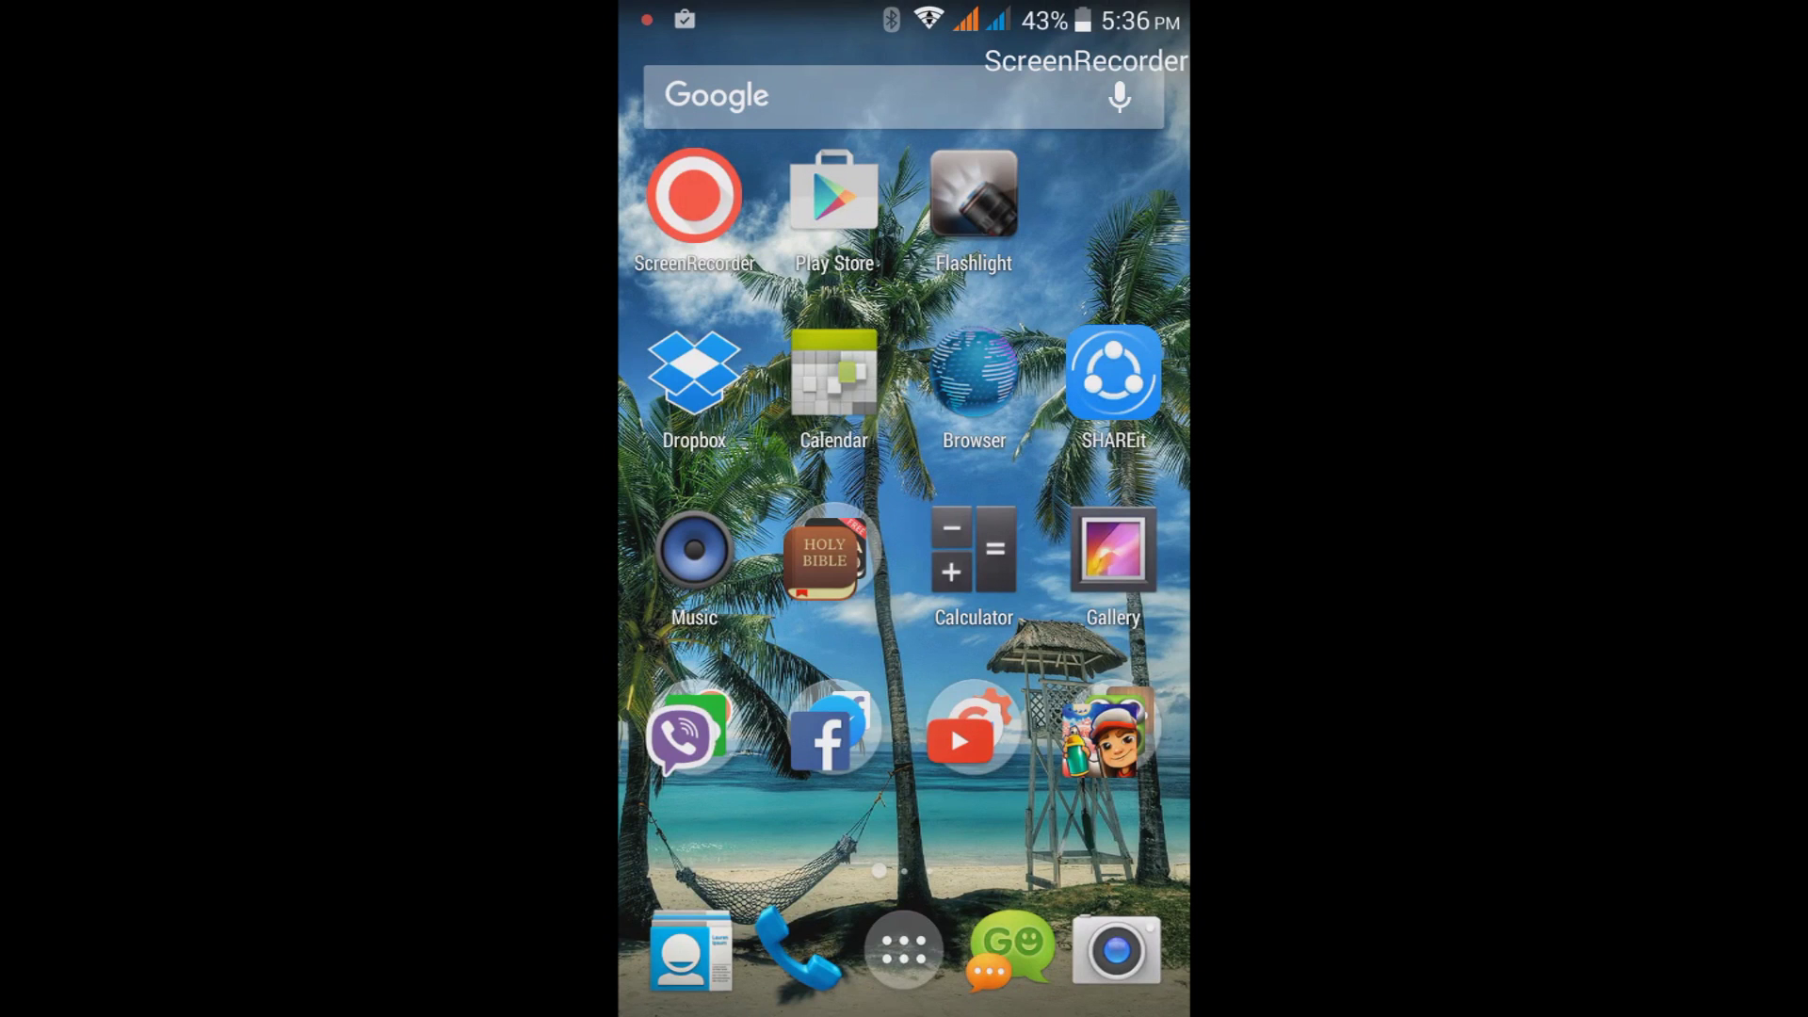
{"action": "left_click", "coordinate": [902, 951]}
{"action": "left_click_drag", "start_coordinate": [1083, 565], "coordinate": [706, 565]}
{"action": "left_click", "coordinate": [835, 673]}
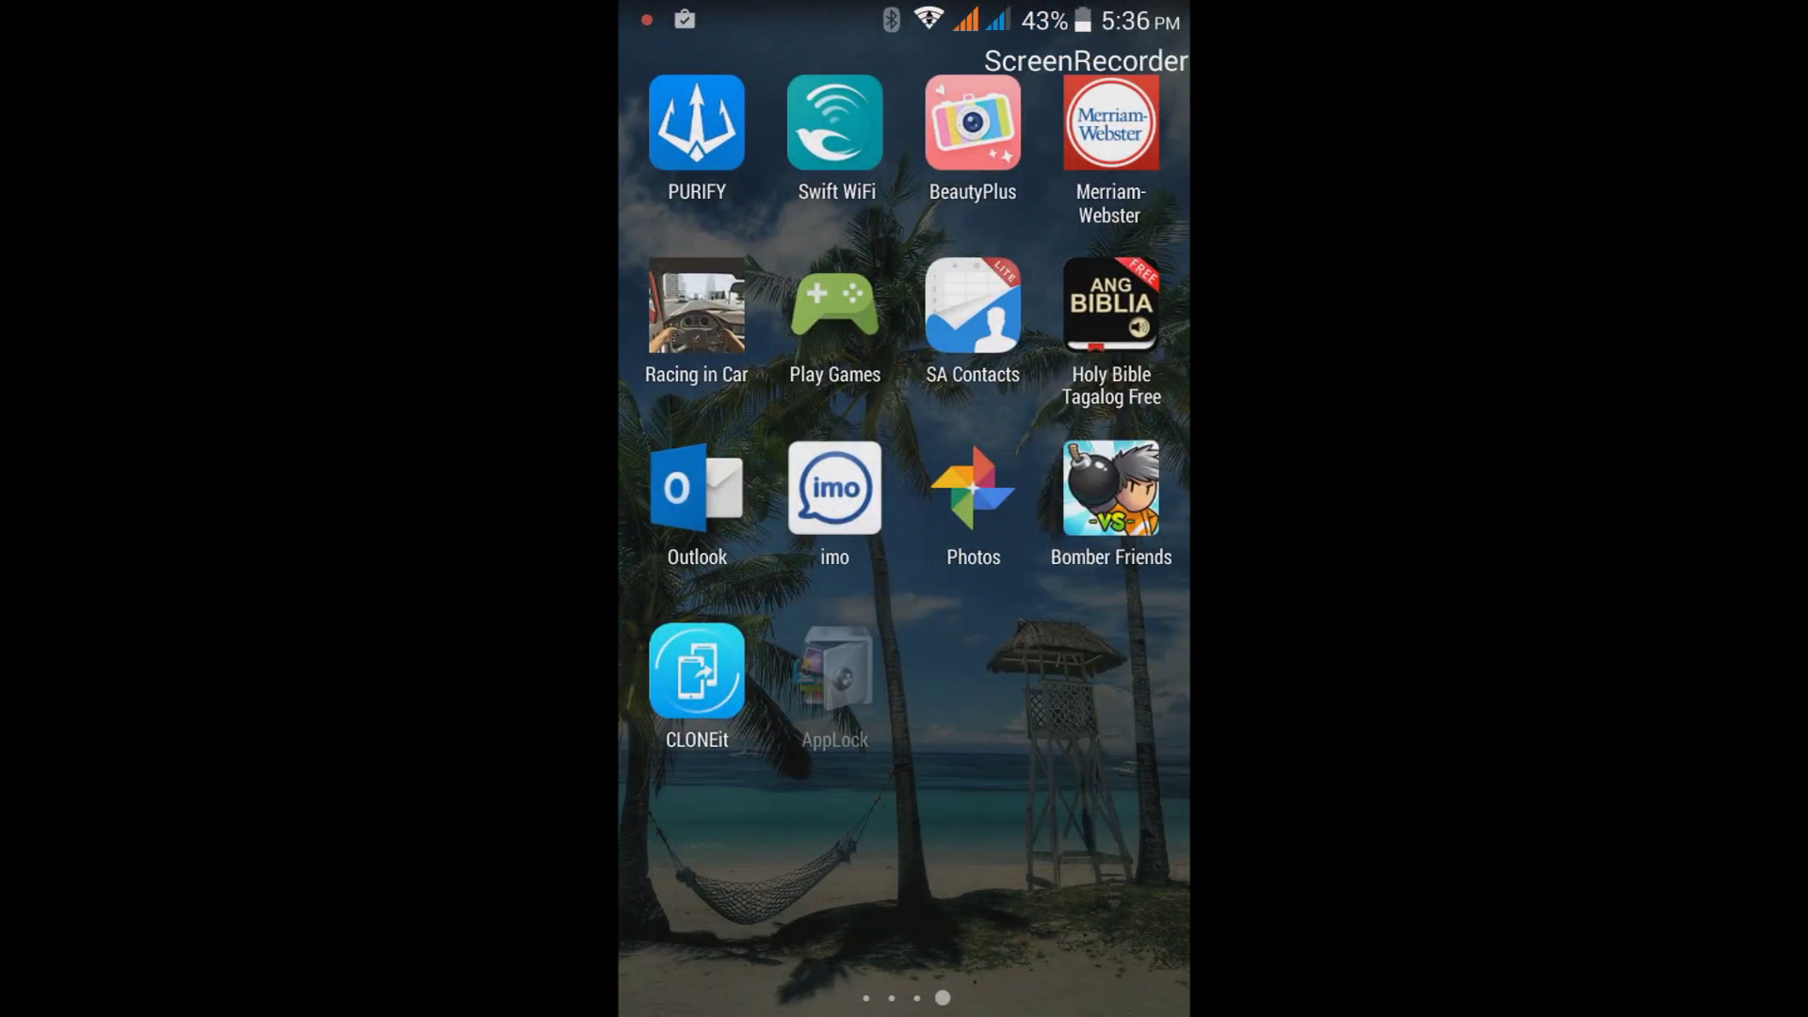
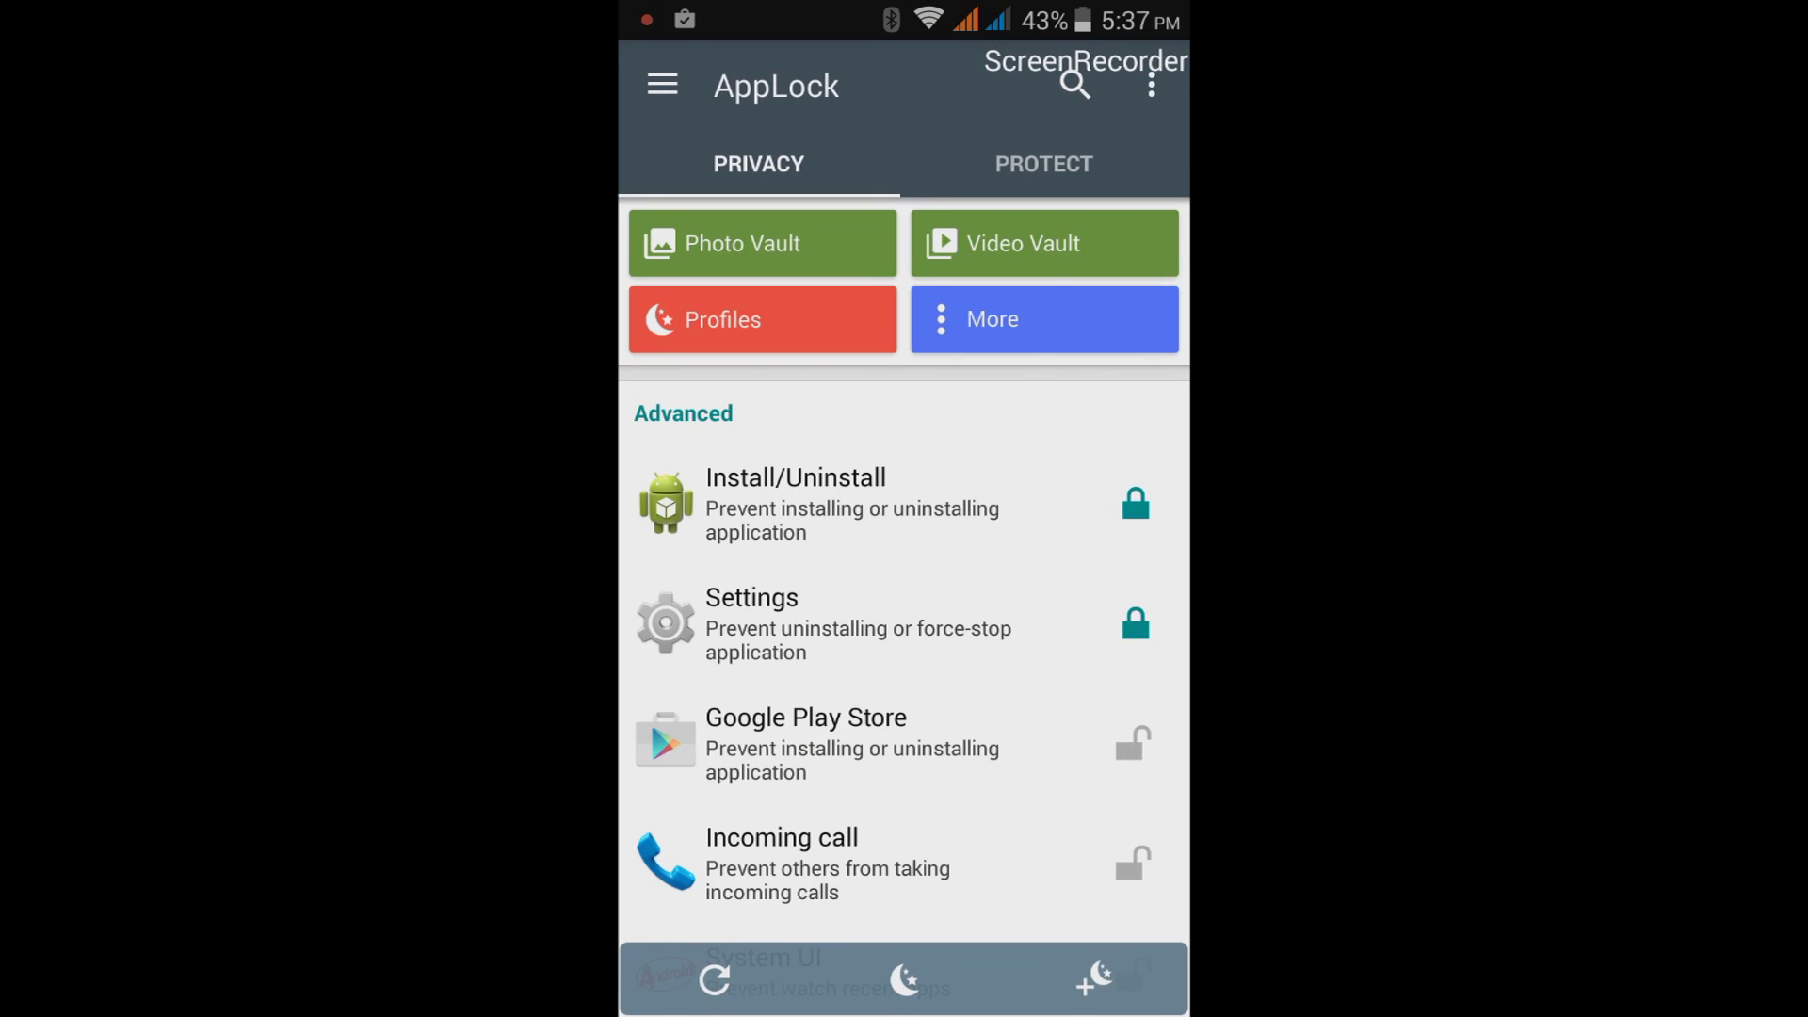
- Unlock Install/Uninstall, Settings, Gallery and Camera, then return home
{"action": "left_click", "coordinate": [1135, 504]}
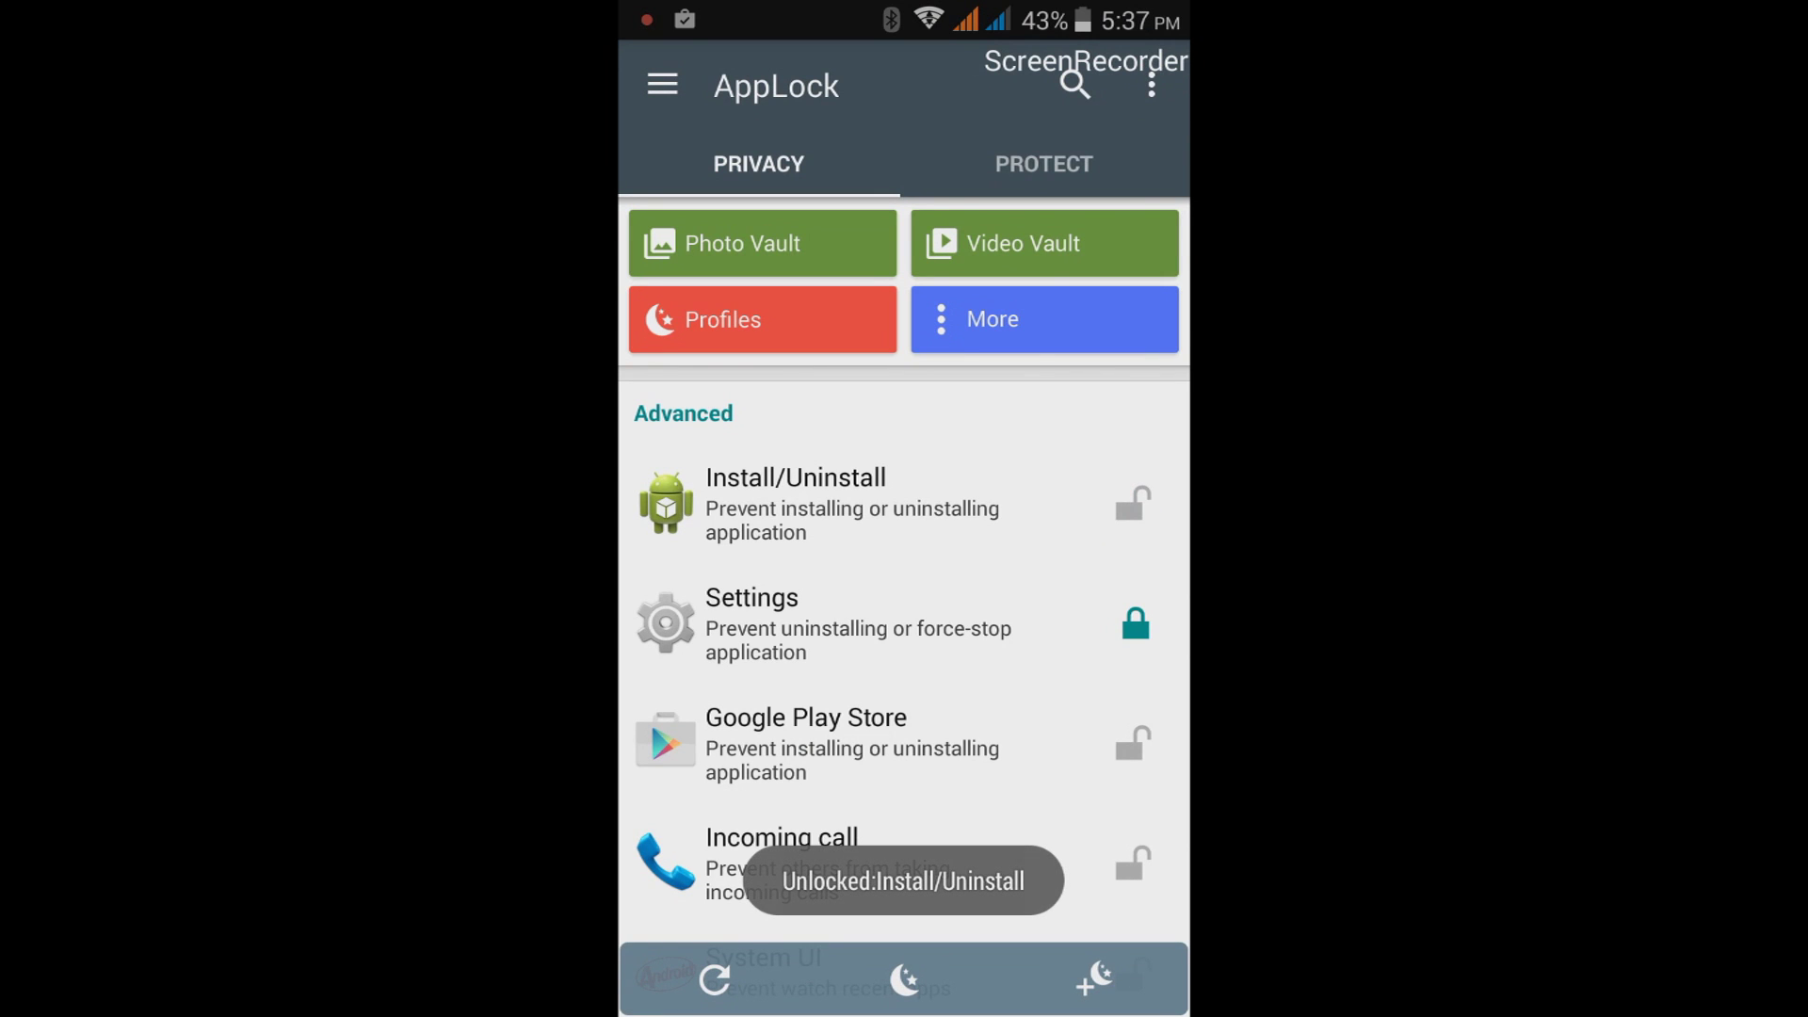
{"action": "left_click", "coordinate": [1136, 623]}
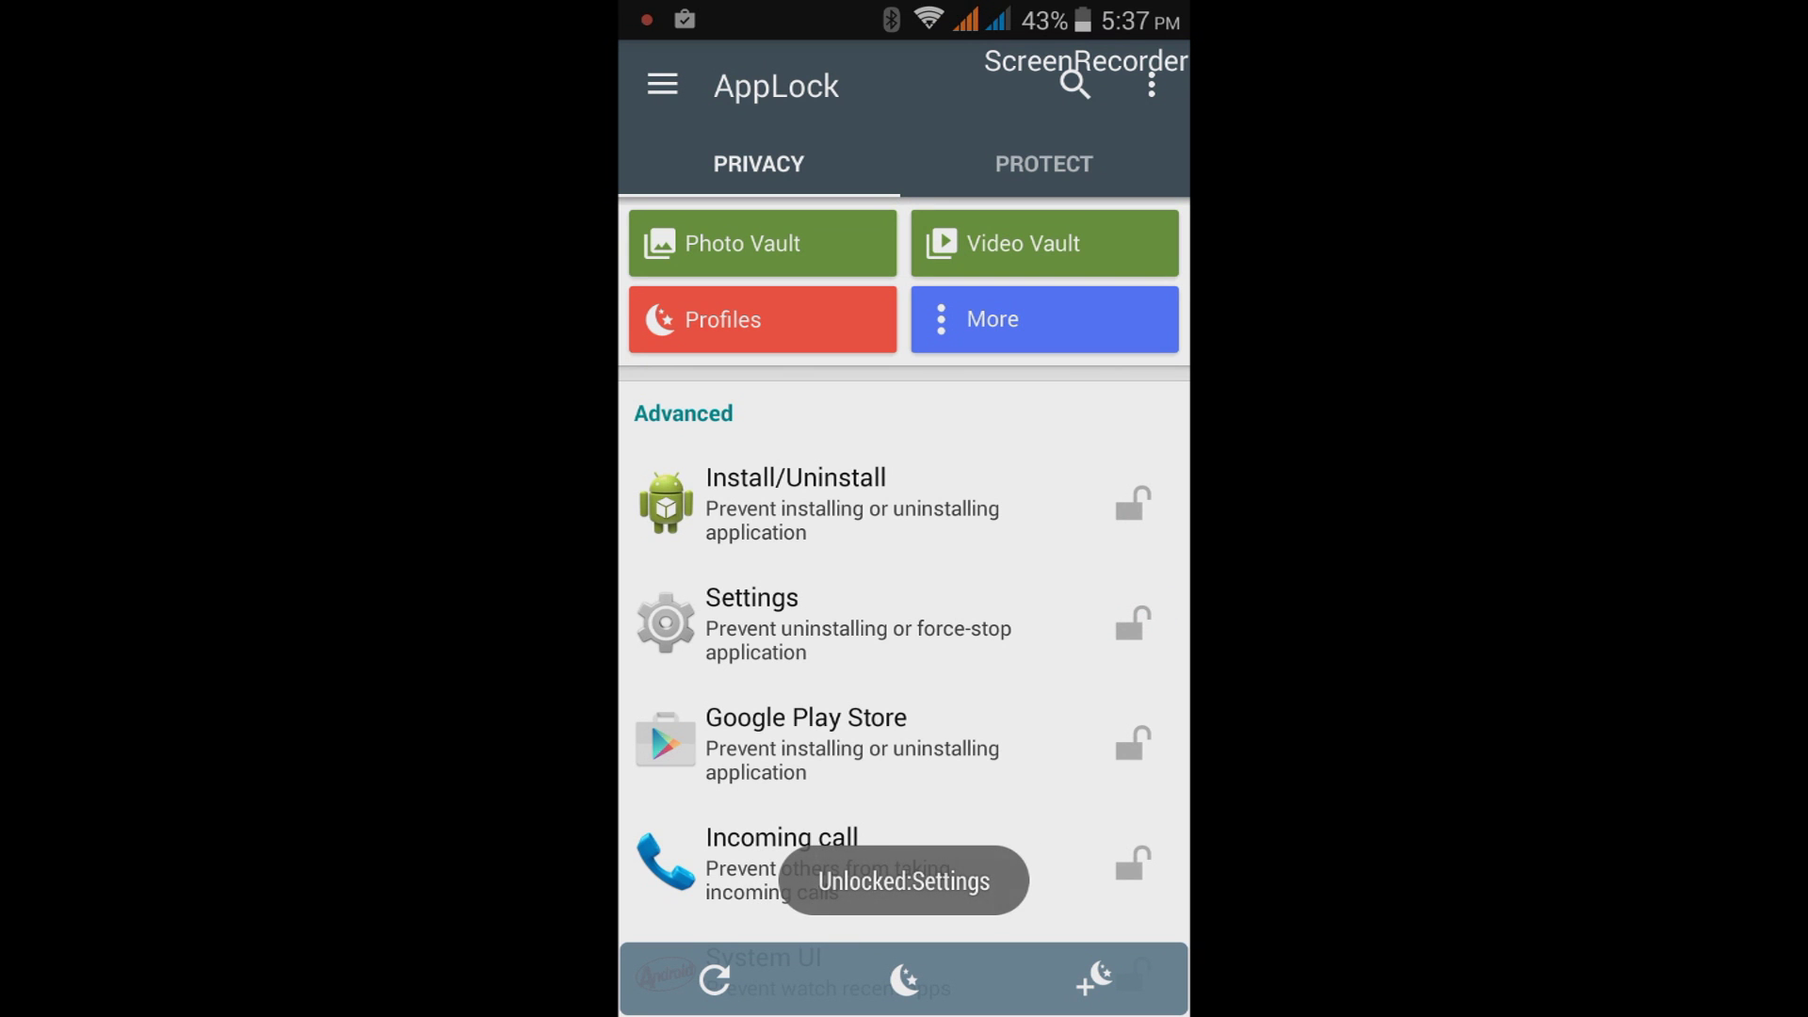
{"action": "scroll", "coordinate": [1022, 548], "scroll_direction": "down", "scroll_amount": 10}
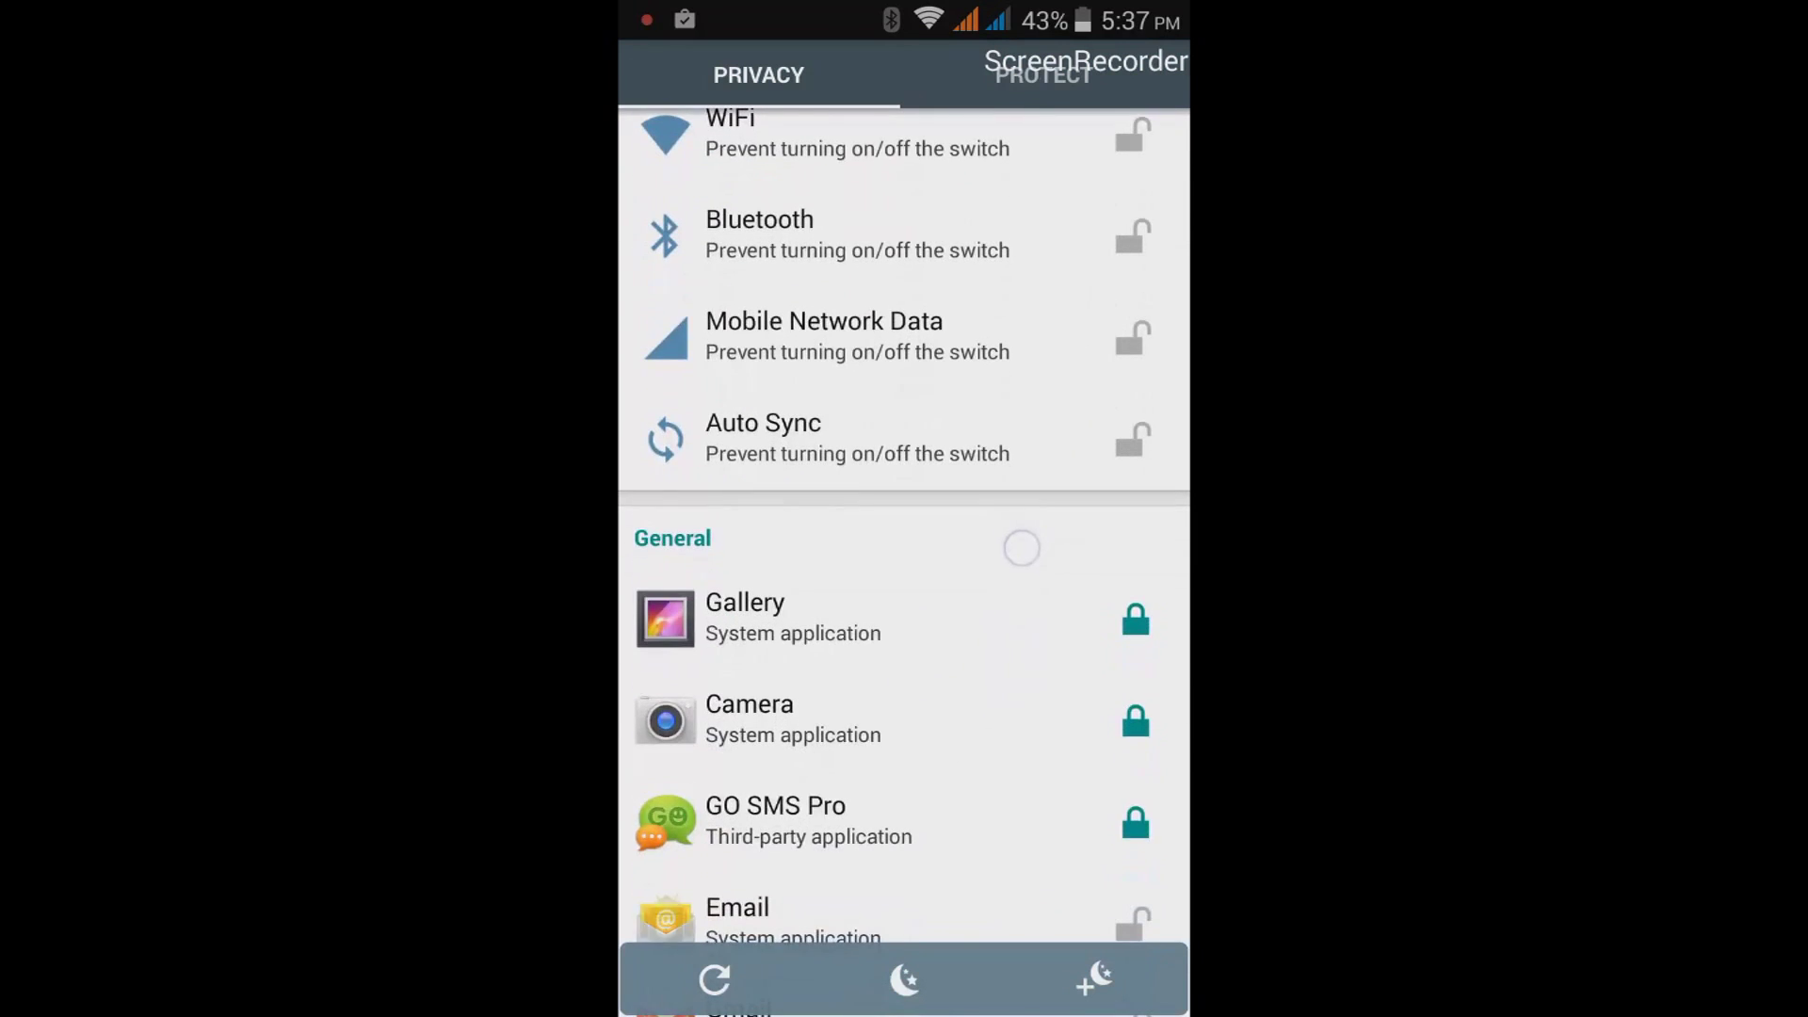
{"action": "left_click", "coordinate": [1135, 620]}
{"action": "left_click", "coordinate": [1135, 721]}
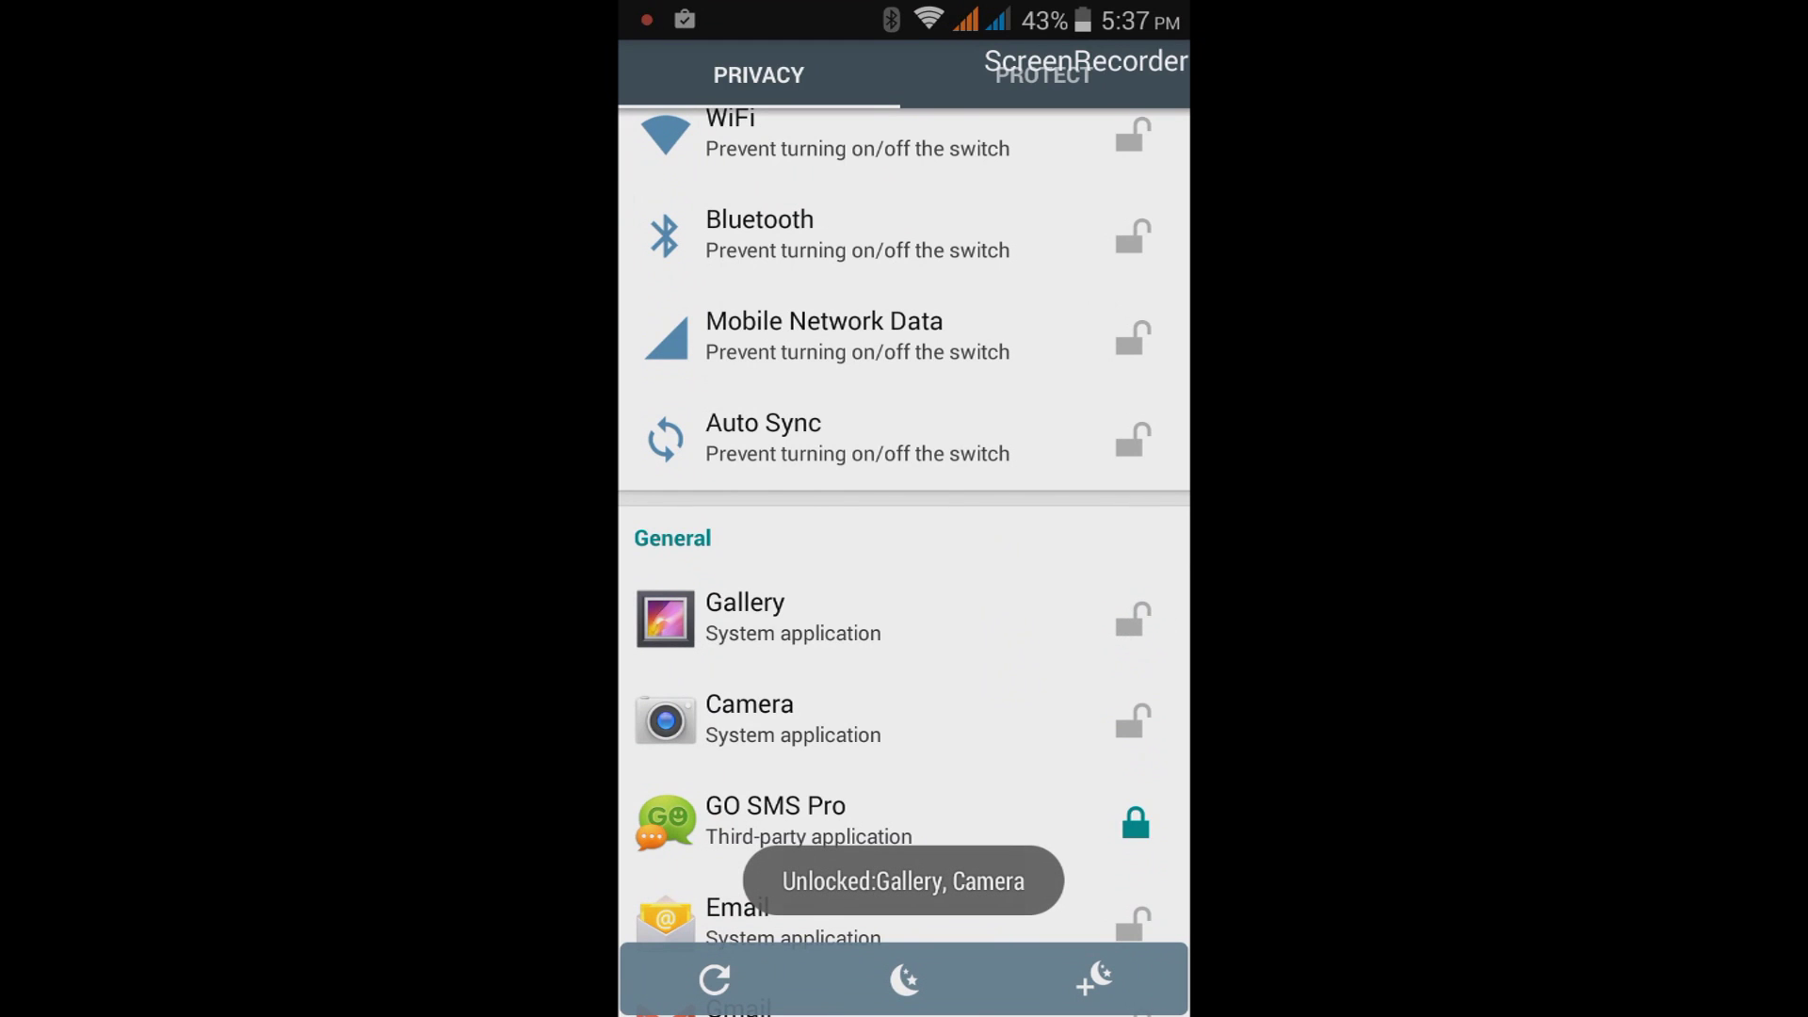
{"action": "key", "text": "Home"}
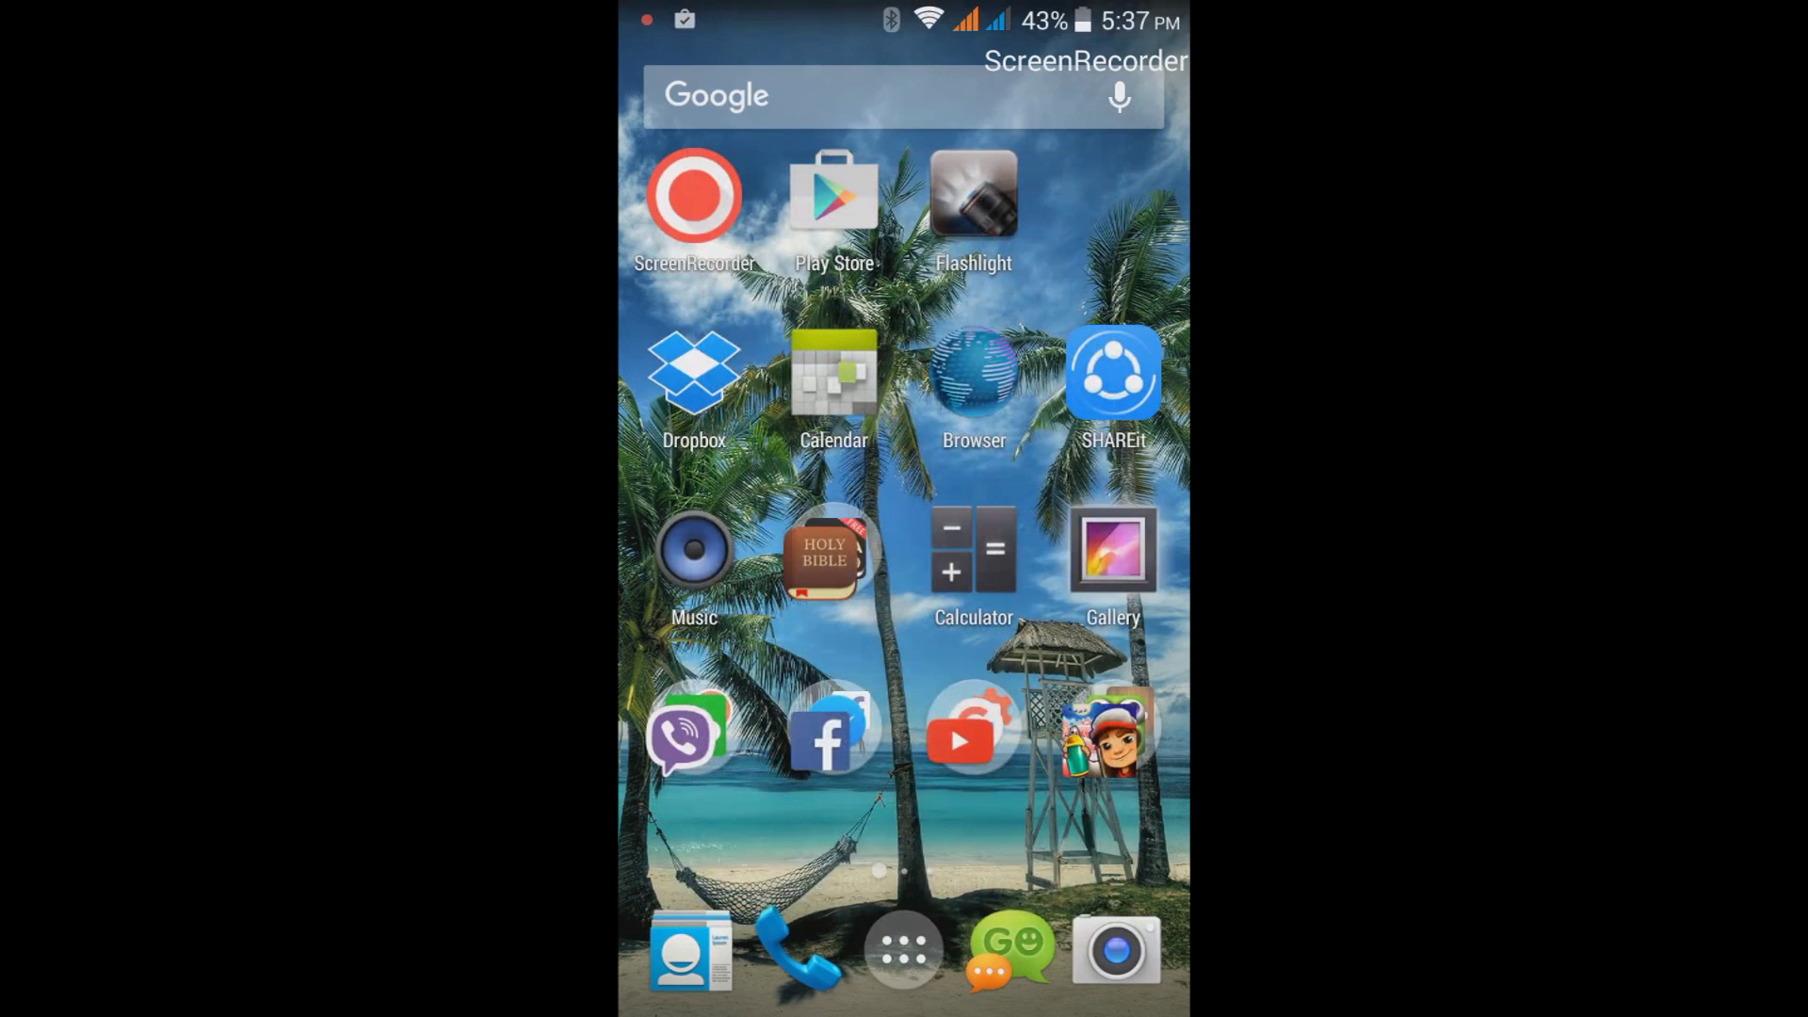